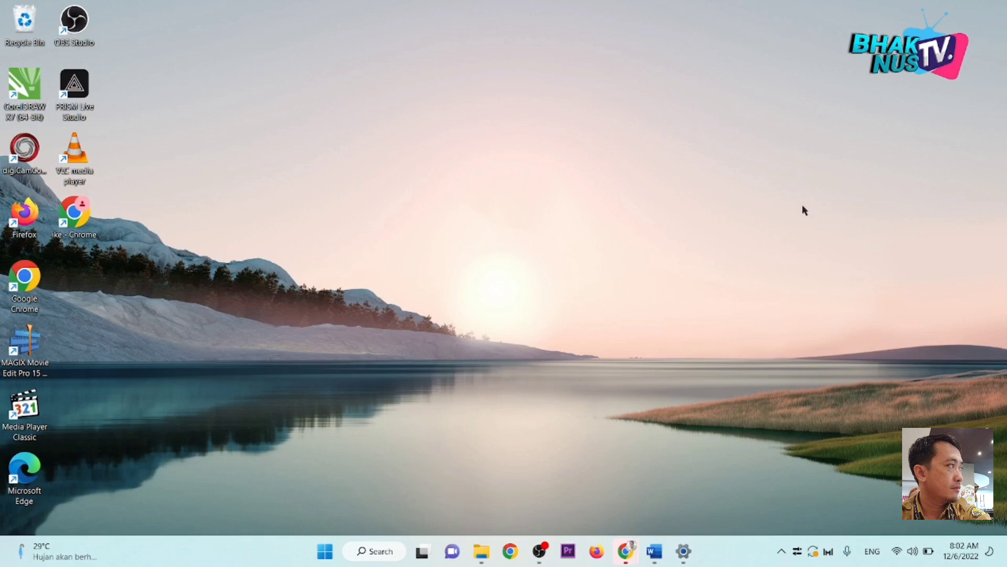
# Step: Show the preview thumbnails of the two open Chrome windows from the taskbar
pyautogui.moveTo(626, 551)
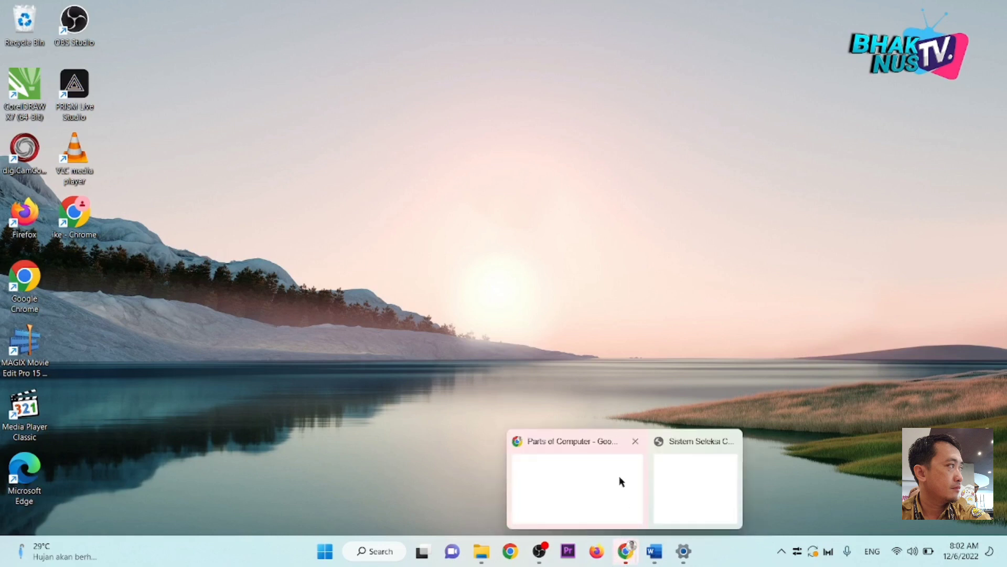
# Step: Bring Chrome forward and open the SMK Bhakti Nusantara group chat in WhatsApp Web
pyautogui.click(621, 482)
pyautogui.click(37, 4)
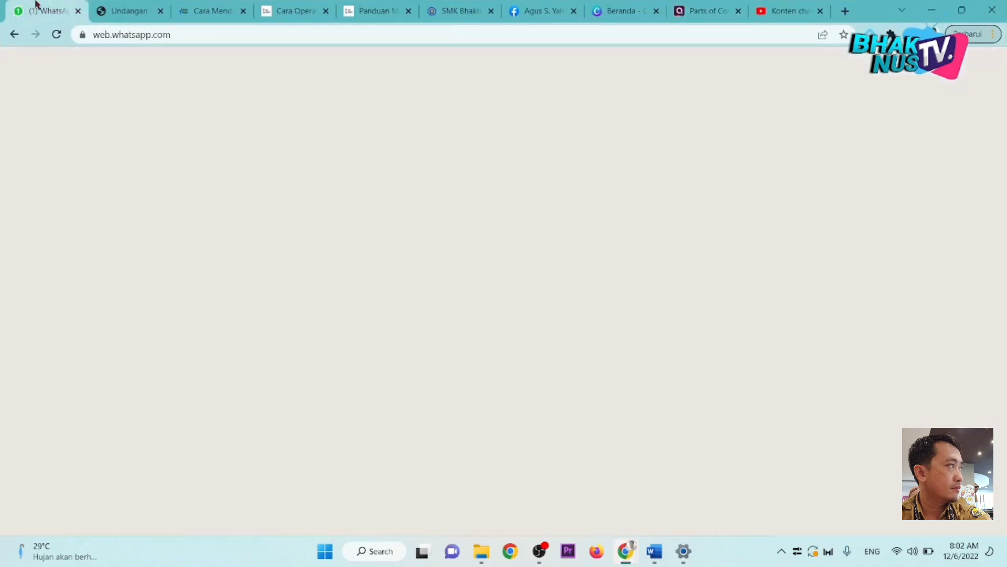
pyautogui.click(251, 250)
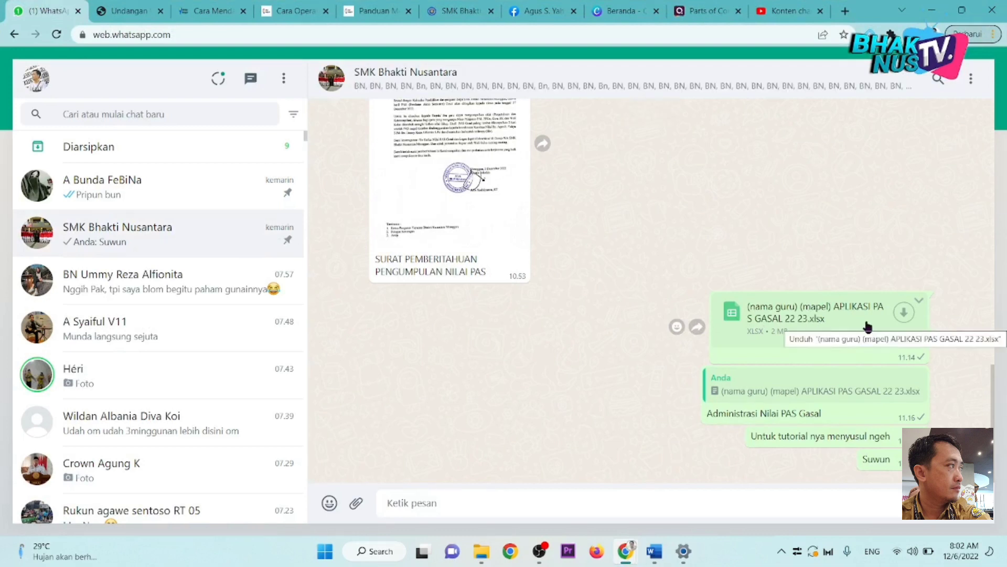
# Step: Download the shared APLIKASI PAS GASAL 22 23 xlsx and show it in its folder
pyautogui.click(903, 312)
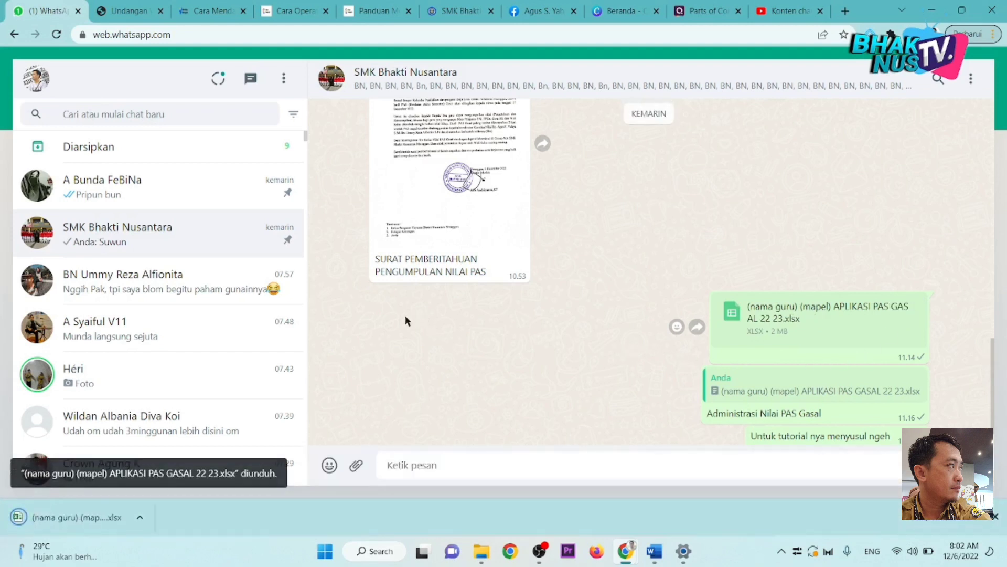
pyautogui.click(139, 517)
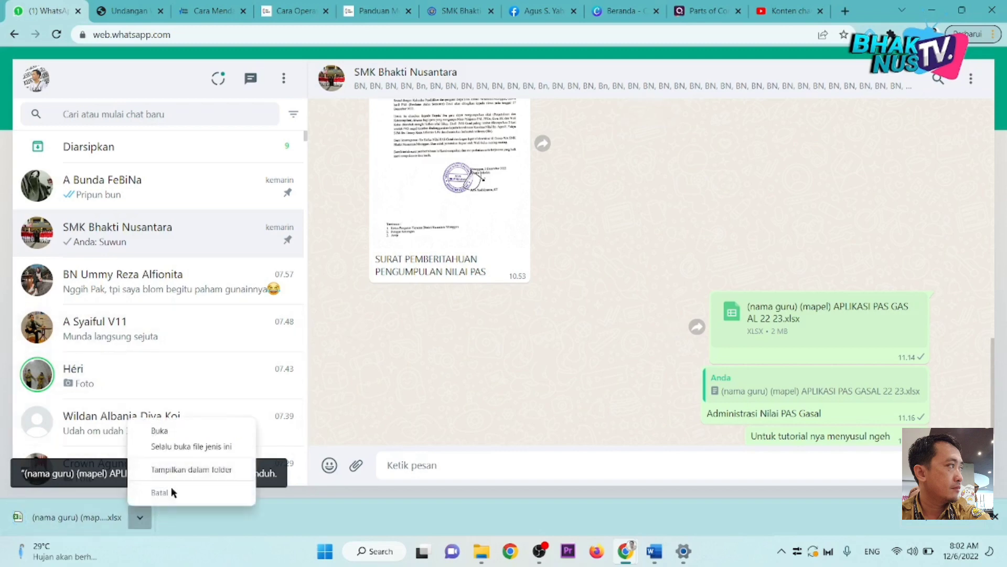
pyautogui.click(184, 469)
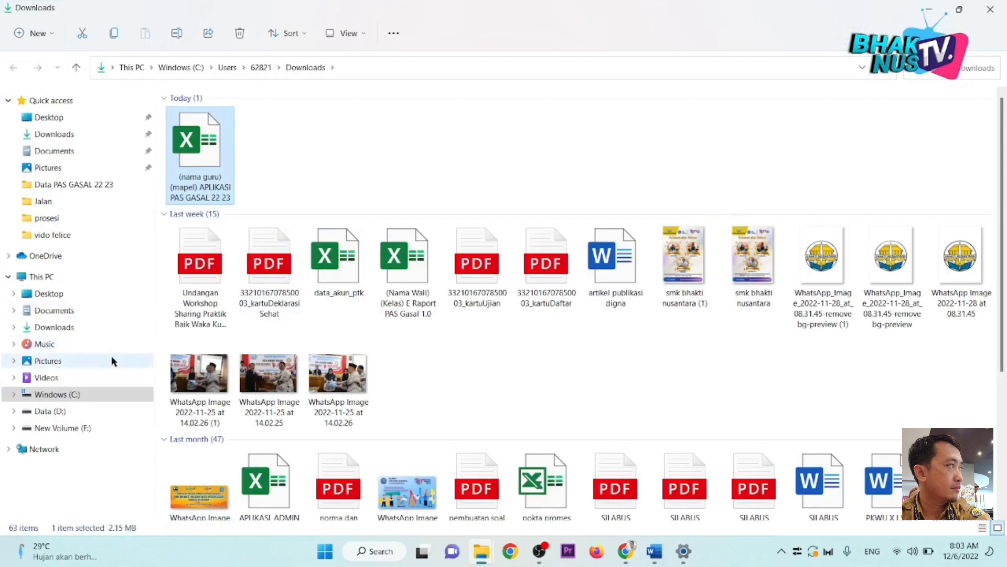
# Step: Cut the downloaded spreadsheet and go to the Data (D:) drive
pyautogui.rightClick(221, 178)
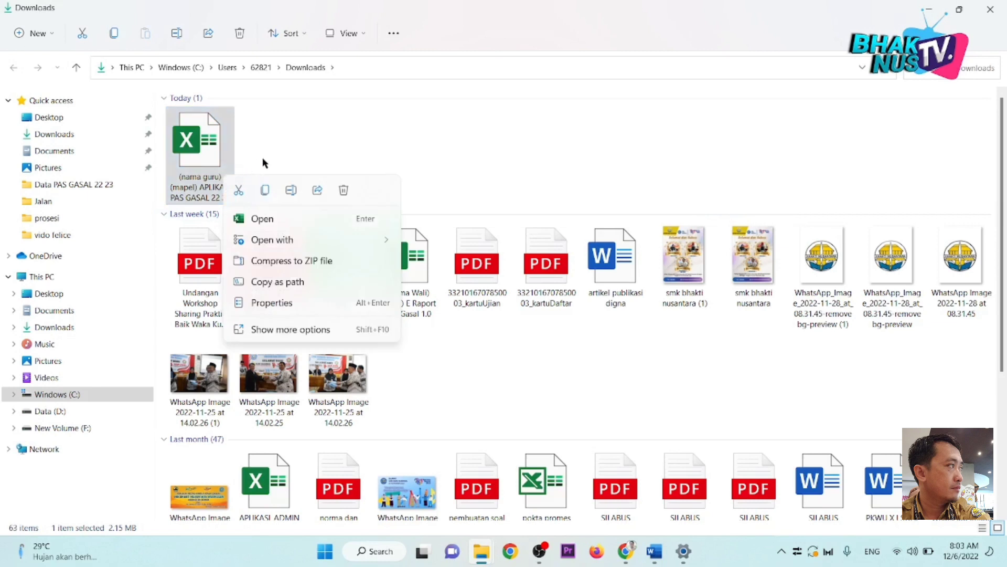
pyautogui.click(239, 191)
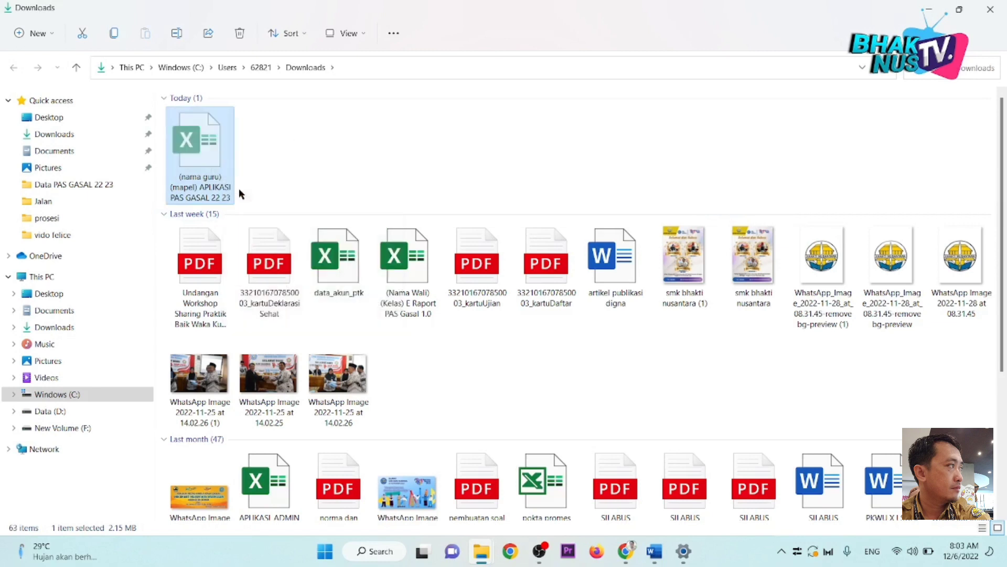
pyautogui.click(77, 412)
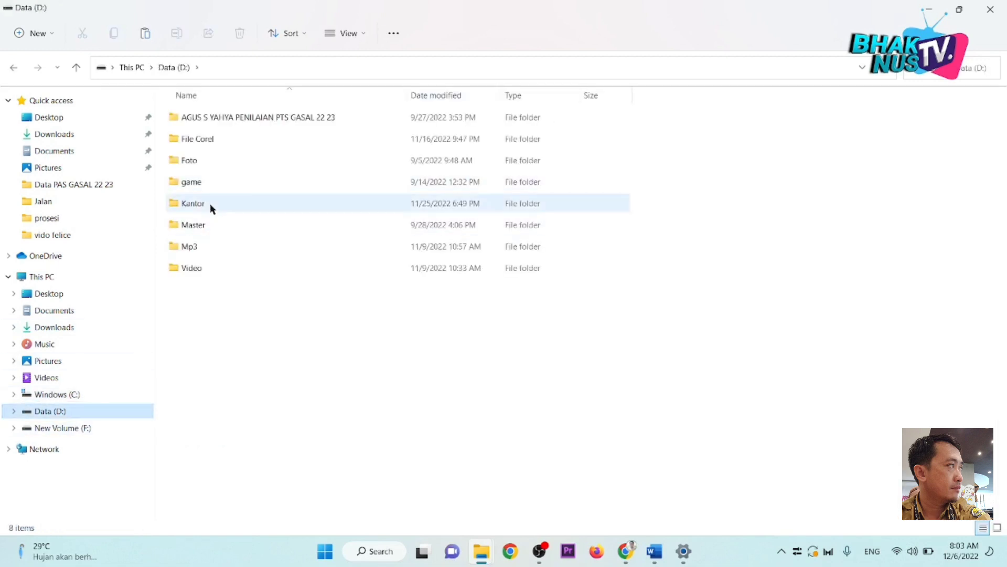
# Step: Create a new folder named 'Nilai PAS Gasal 22 23' on D: and open it
pyautogui.click(24, 33)
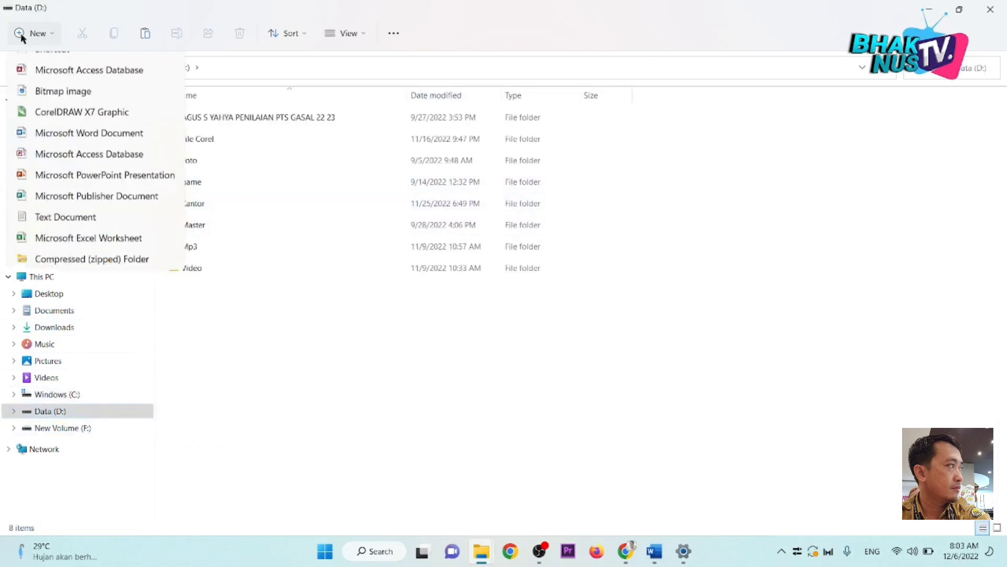
pyautogui.click(69, 64)
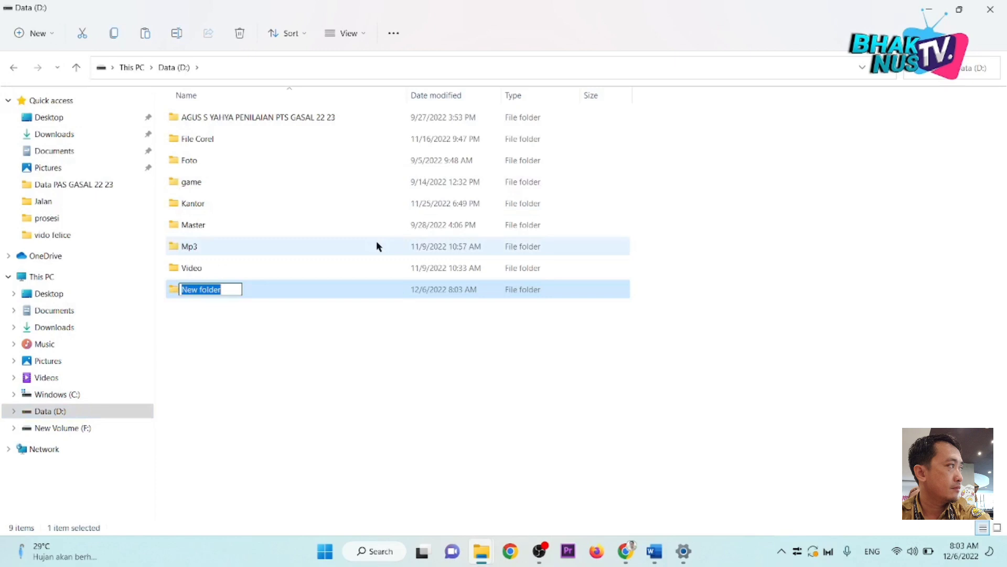
pyautogui.write('Nil')
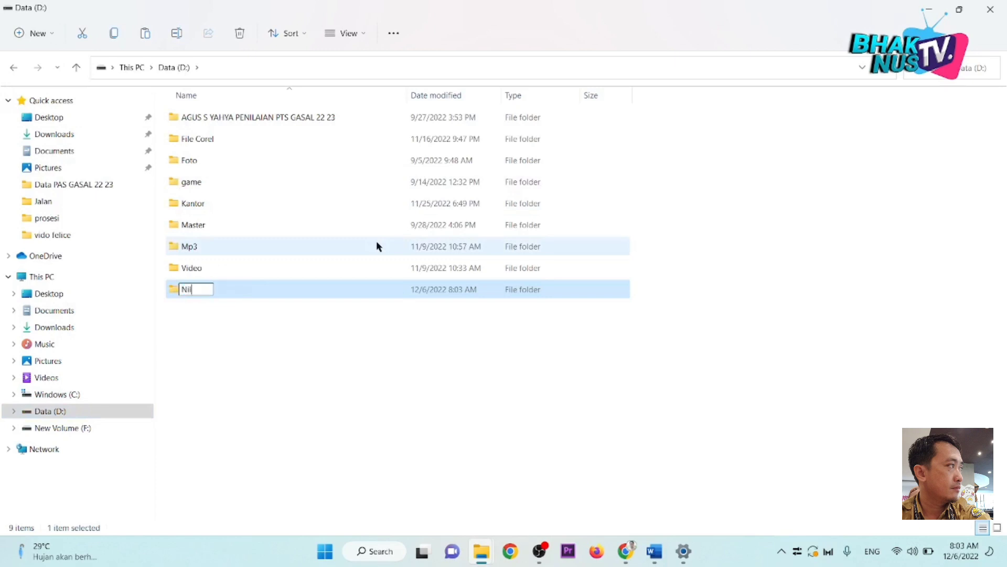
pyautogui.write('ai PAS Gasal 22 2')
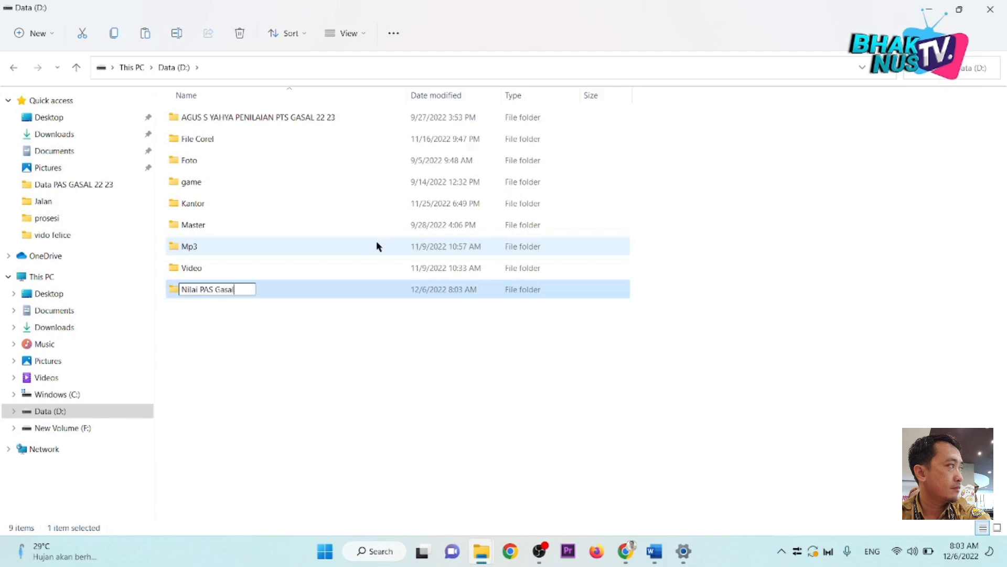
pyautogui.write('3')
pyautogui.press('Return')
pyautogui.press('Return')
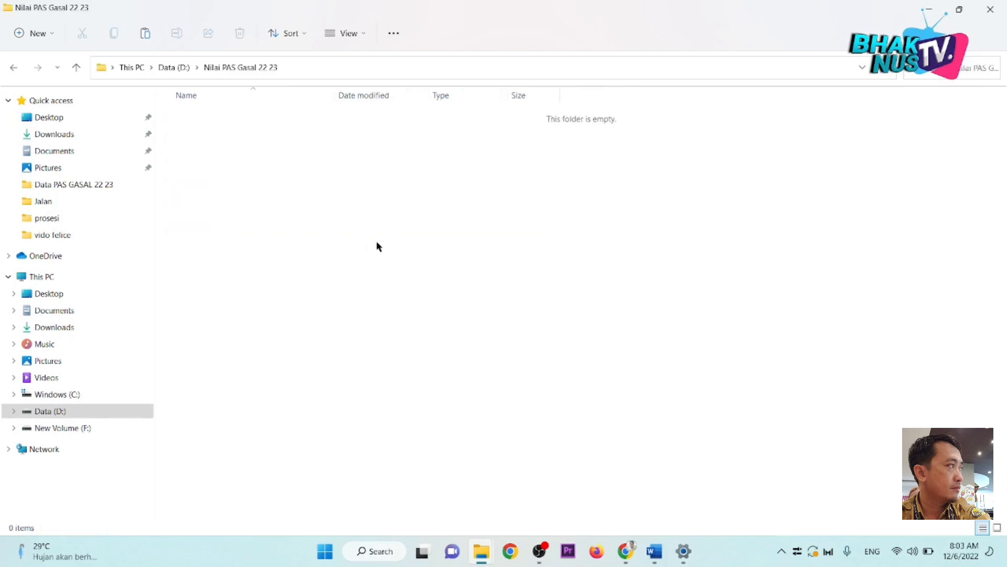
# Step: Paste the spreadsheet into the new folder and widen the Name column
pyautogui.hotkey('ctrl', 'v')
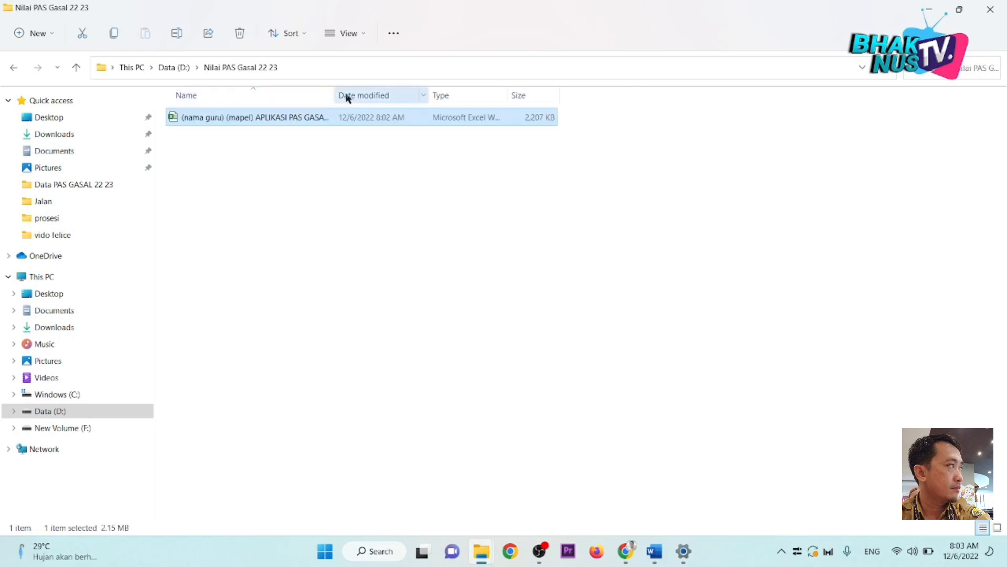
pyautogui.moveTo(335, 94); pyautogui.dragTo(370, 94)
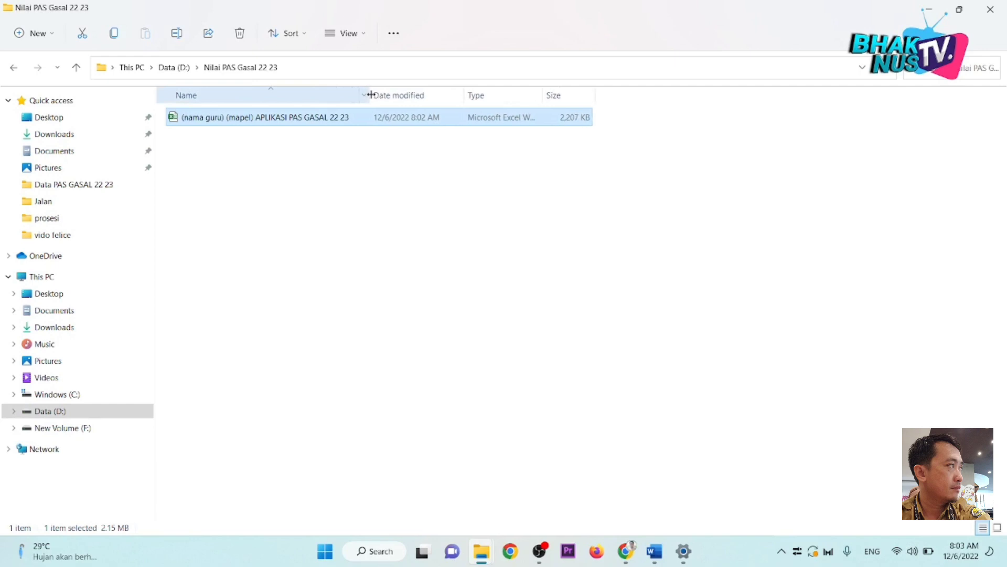
pyautogui.click(360, 226)
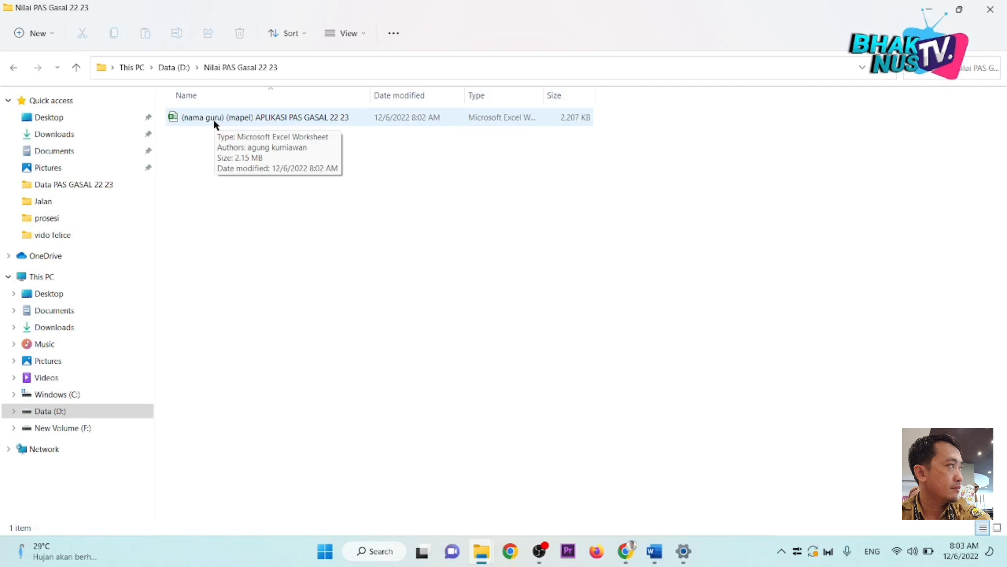
# Step: Put the spreadsheet's file name into rename mode with the cursor inside the name
pyautogui.click(216, 124)
pyautogui.click(216, 124)
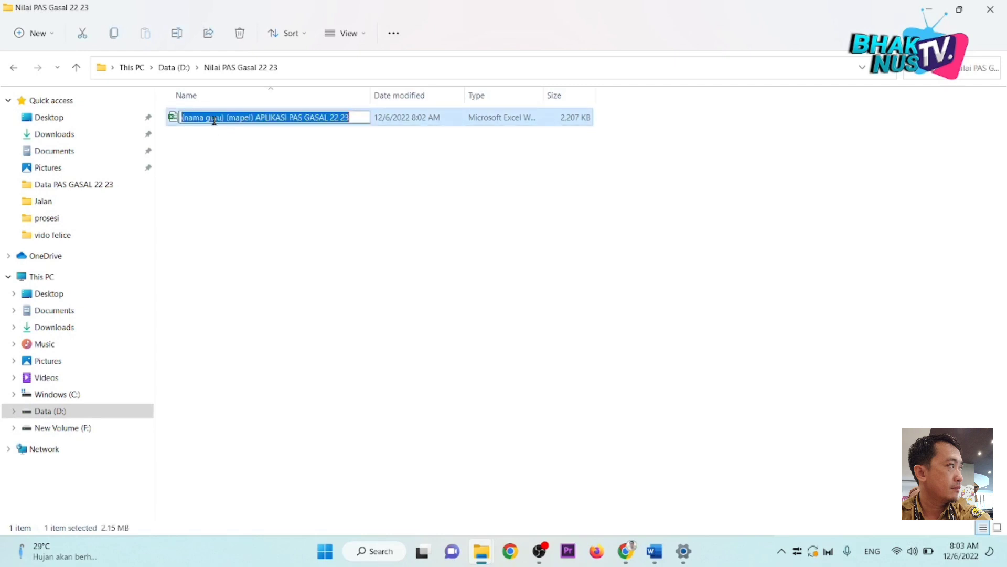
pyautogui.click(221, 157)
pyautogui.click(231, 123)
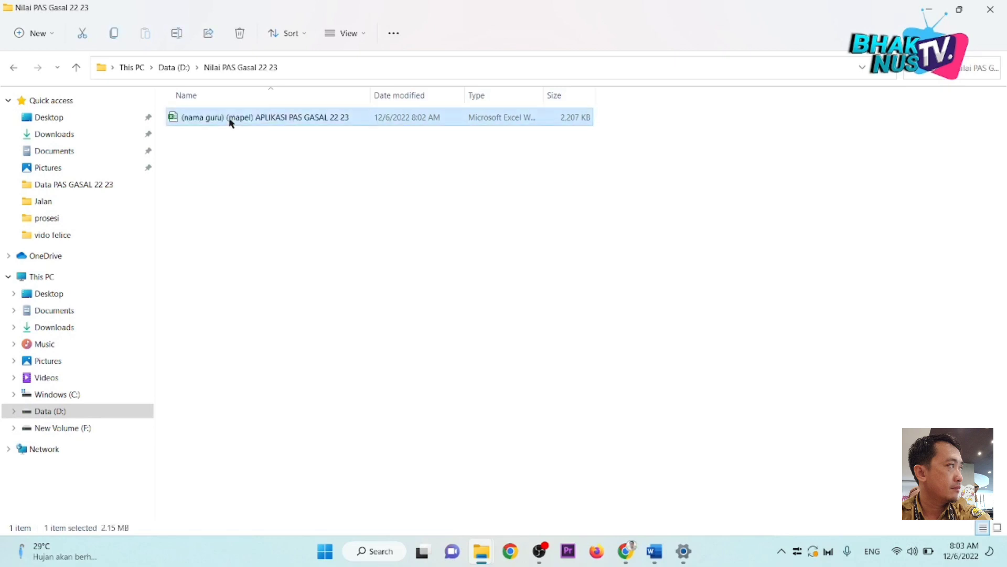
pyautogui.rightClick(231, 123)
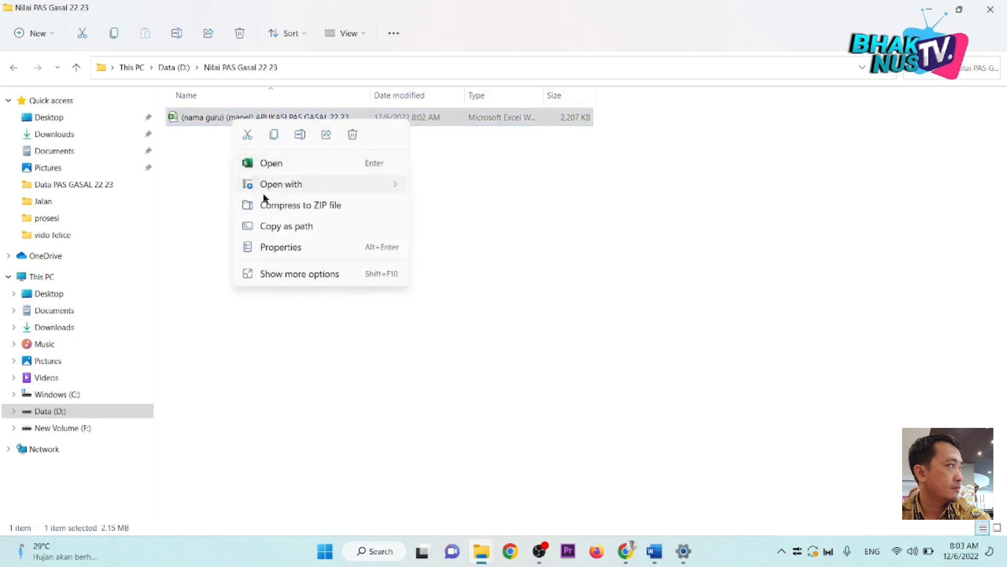
pyautogui.click(301, 135)
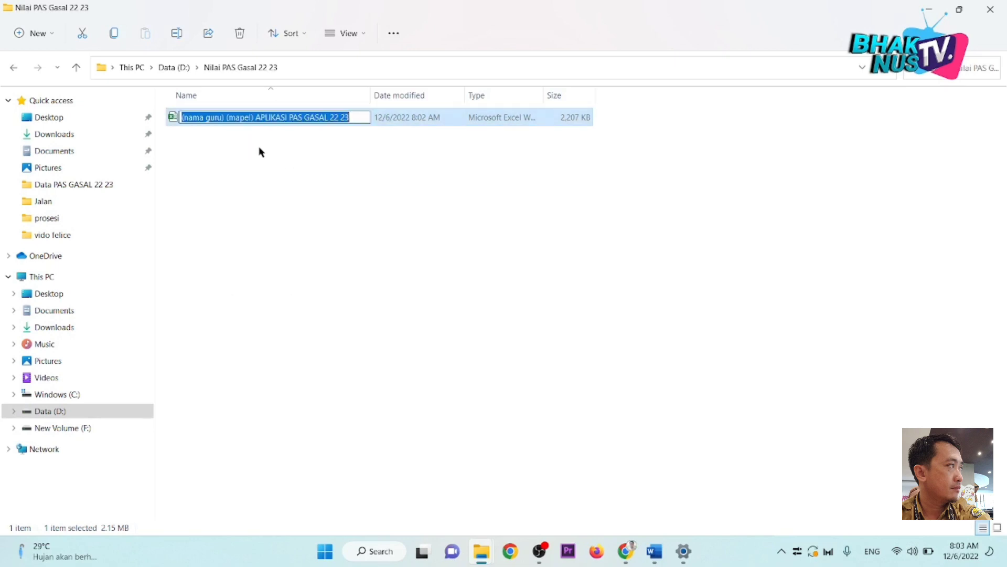
pyautogui.click(257, 145)
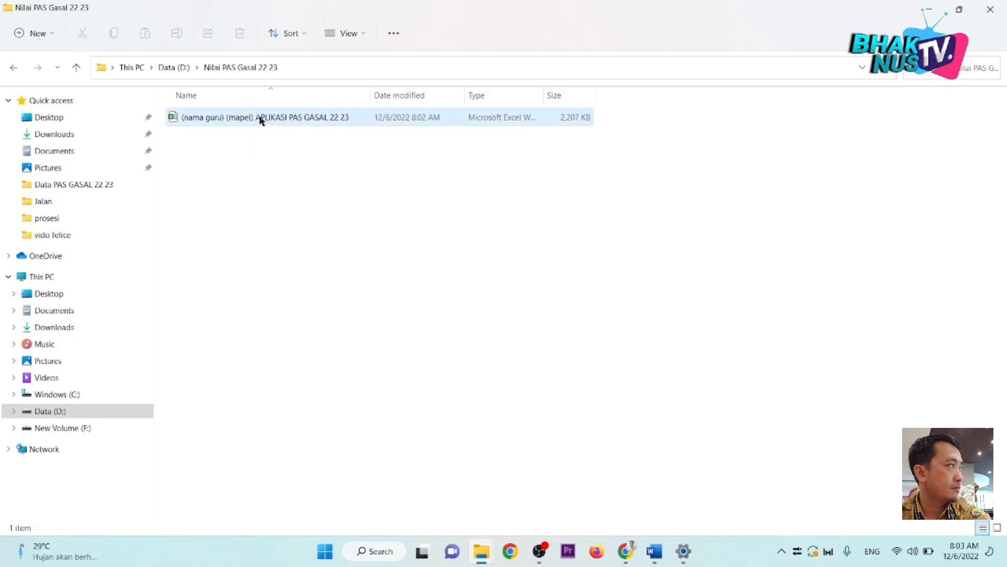
pyautogui.click(260, 118)
pyautogui.click(250, 119)
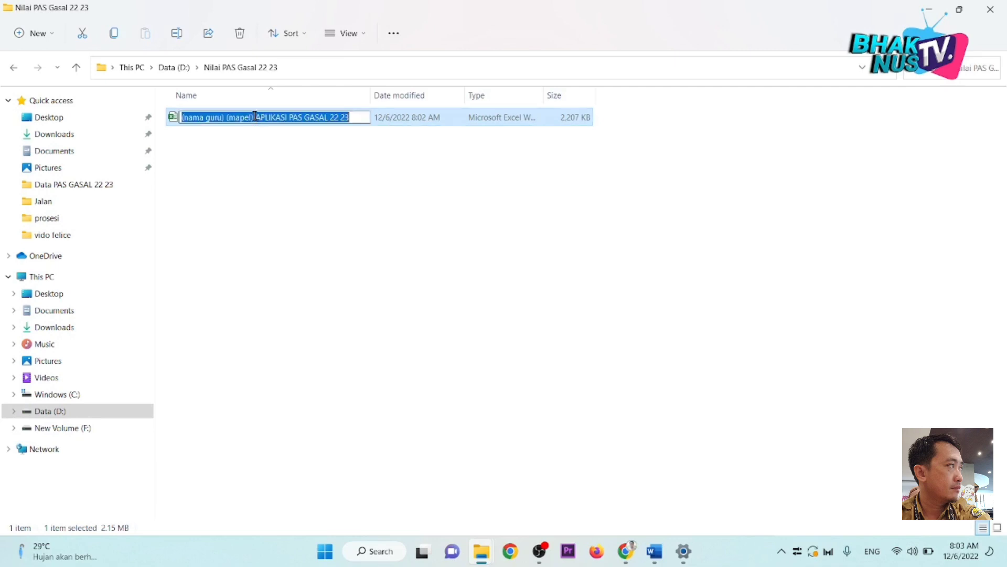
pyautogui.click(273, 118)
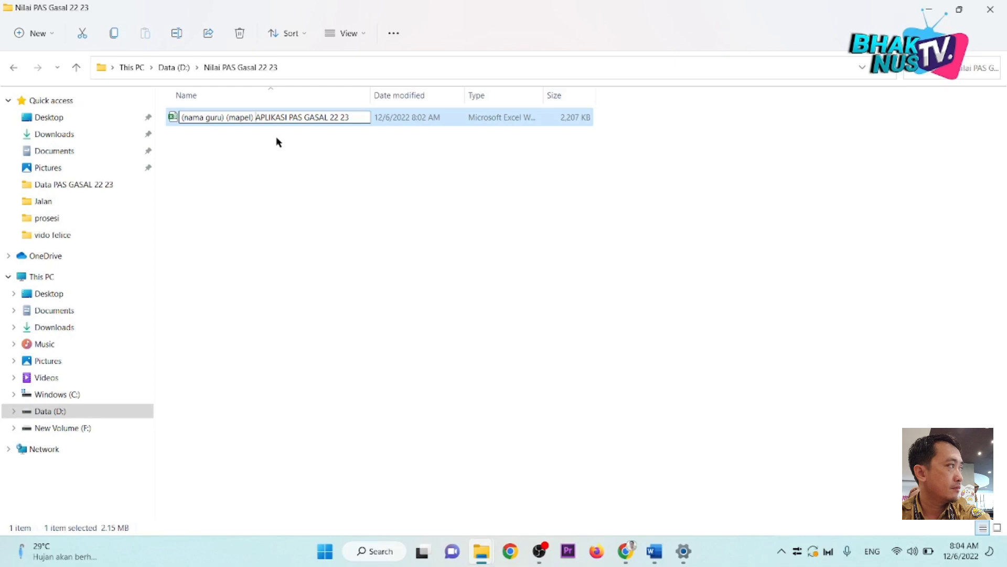
# Step: Replace the '(nama guru) (mapel)' prefix with 'Matematika' followed by the teacher's name
pyautogui.press('BackSpace')
pyautogui.press('BackSpace')
pyautogui.press('BackSpace')
pyautogui.press('BackSpace')
pyautogui.press('BackSpace')
pyautogui.press('BackSpace')
pyautogui.press('BackSpace')
pyautogui.press('BackSpace')
pyautogui.press('BackSpace')
pyautogui.press('BackSpace')
pyautogui.press('BackSpace')
pyautogui.press('BackSpace')
pyautogui.press('BackSpace')
pyautogui.press('BackSpace')
pyautogui.press('BackSpace')
pyautogui.press('BackSpace')
pyautogui.press('BackSpace')
pyautogui.press('BackSpace')
pyautogui.press('BackSpace')
pyautogui.press('BackSpace')
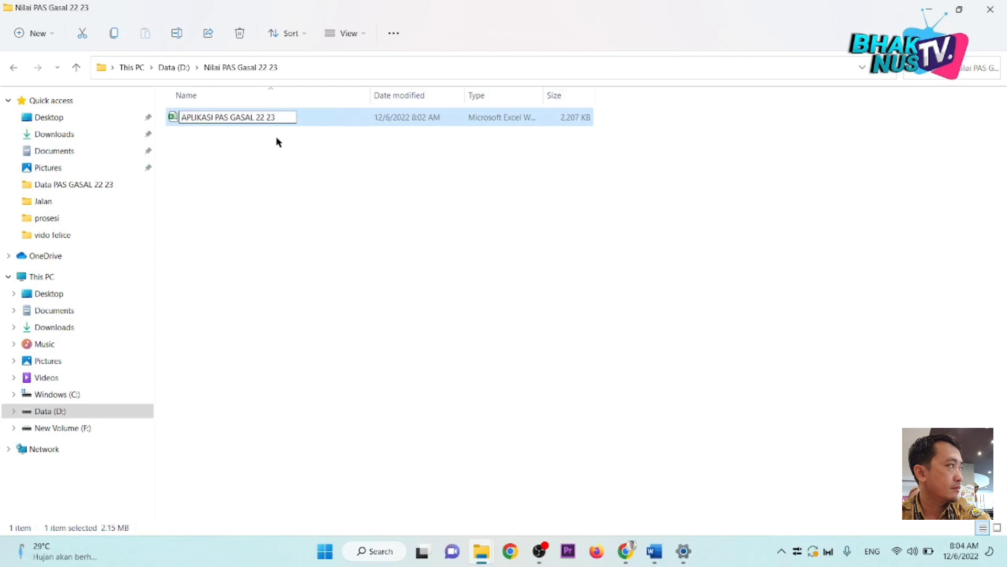
pyautogui.write('m')
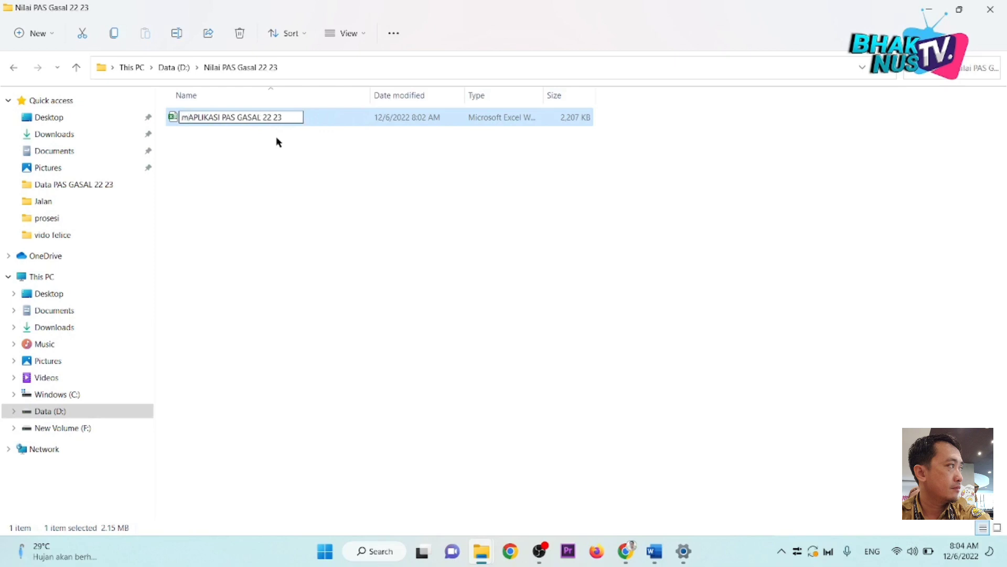
pyautogui.press('BackSpace')
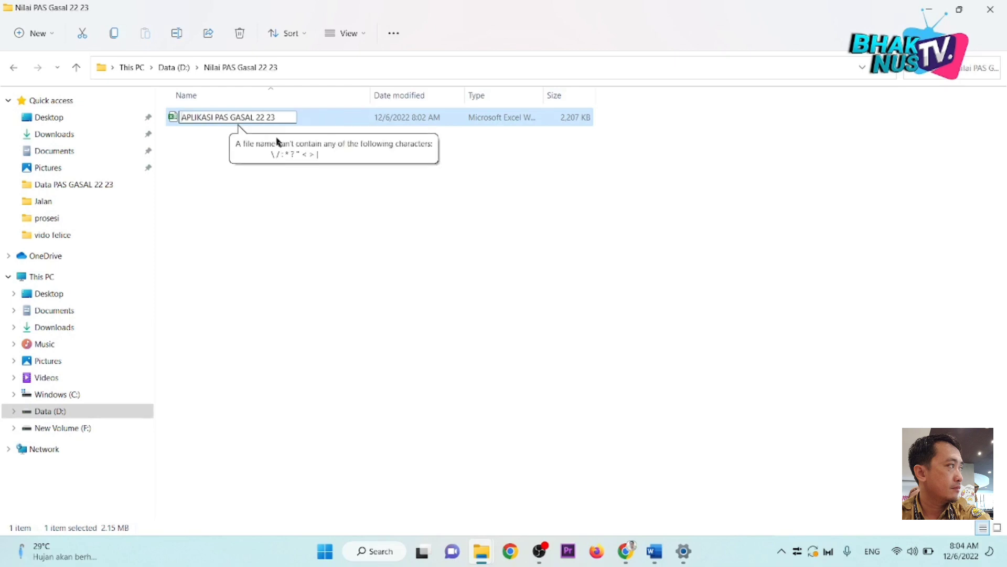
pyautogui.write('Mat')
pyautogui.write('ematika ')
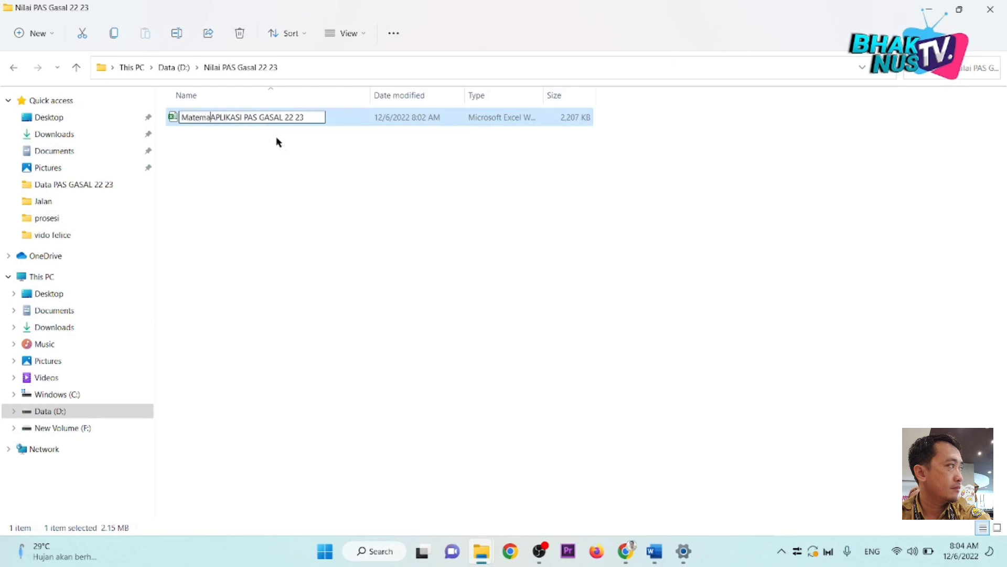
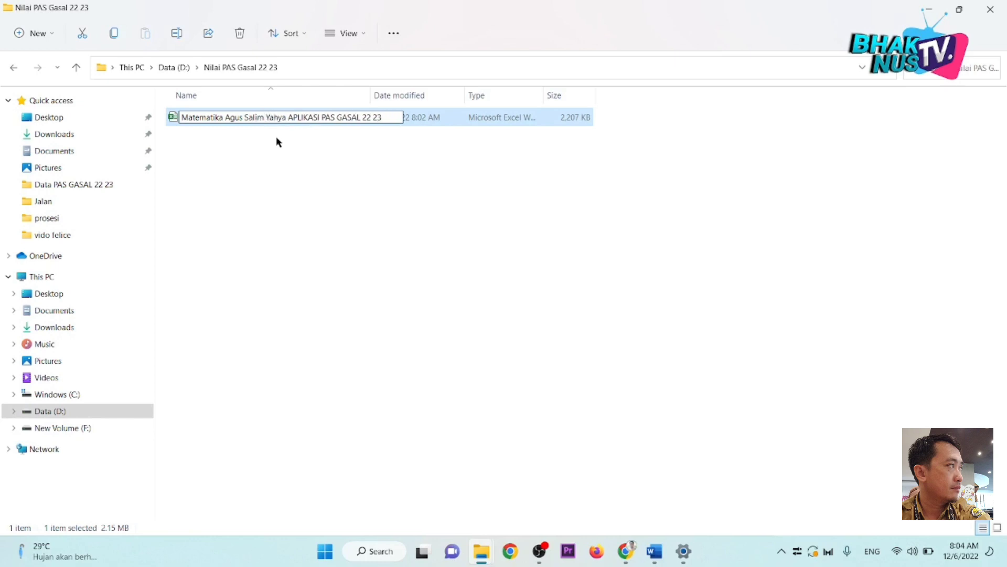
pyautogui.press('Return')
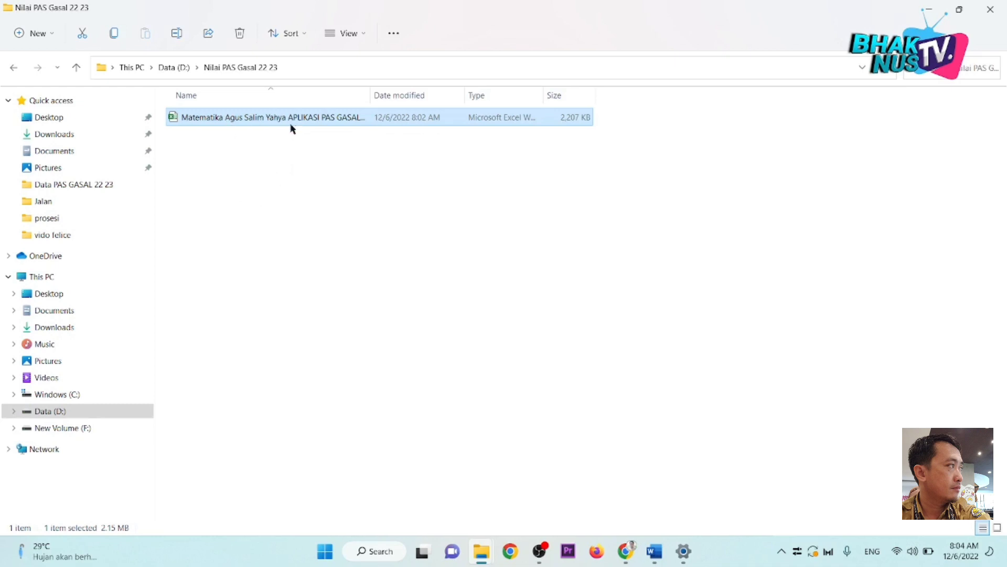
# Step: Insert 'kelas X XI XII' before APLIKASI in the file name
pyautogui.moveTo(370, 95); pyautogui.dragTo(412, 95)
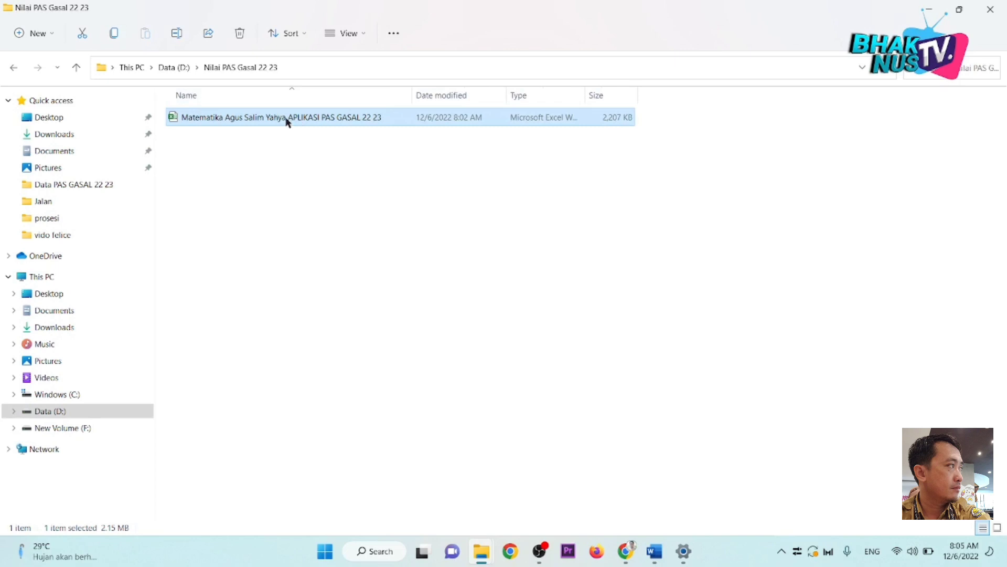
pyautogui.click(287, 120)
pyautogui.click(287, 117)
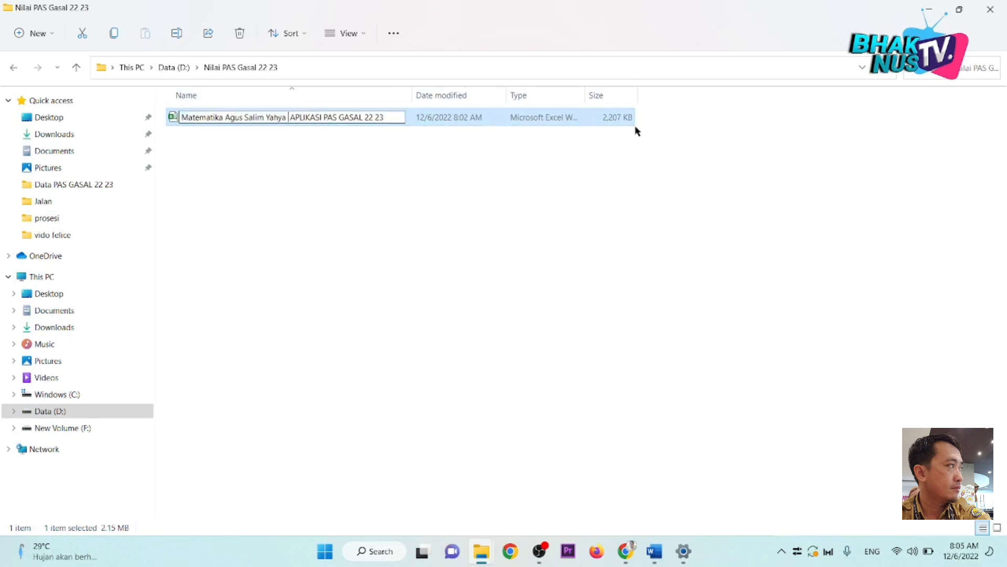
pyautogui.write('kelas ')
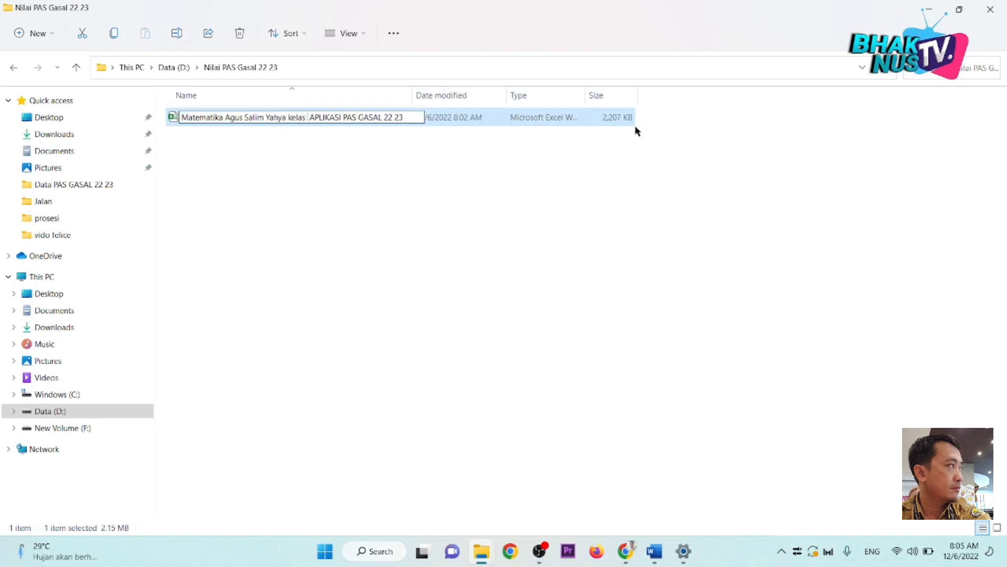
pyautogui.write('X XI X')
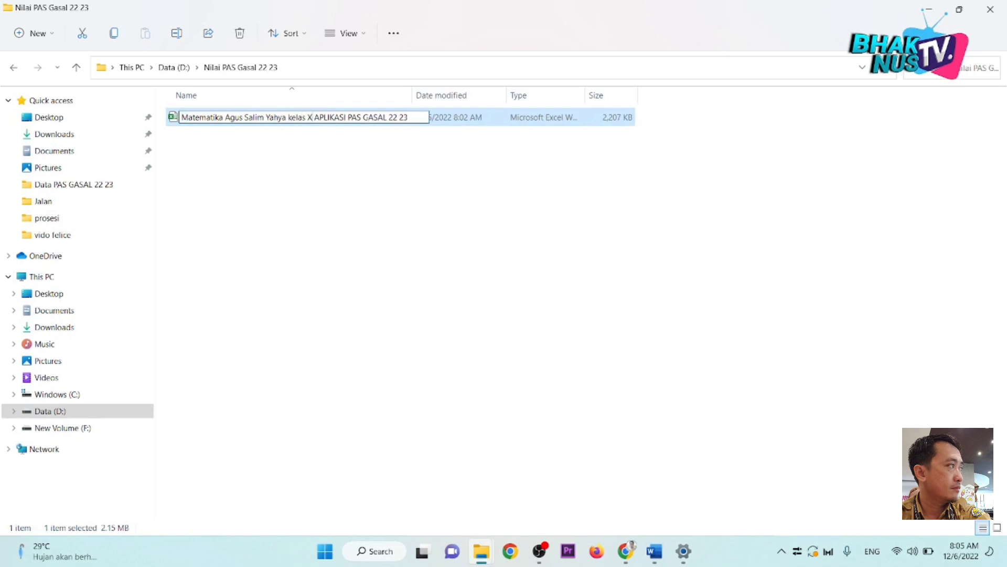
pyautogui.write('II')
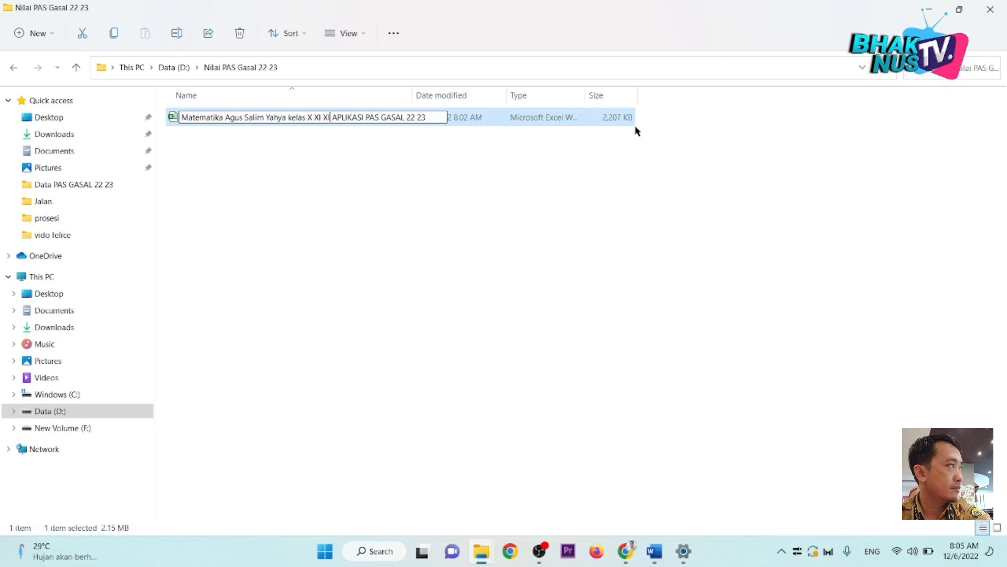
pyautogui.press('BackSpace')
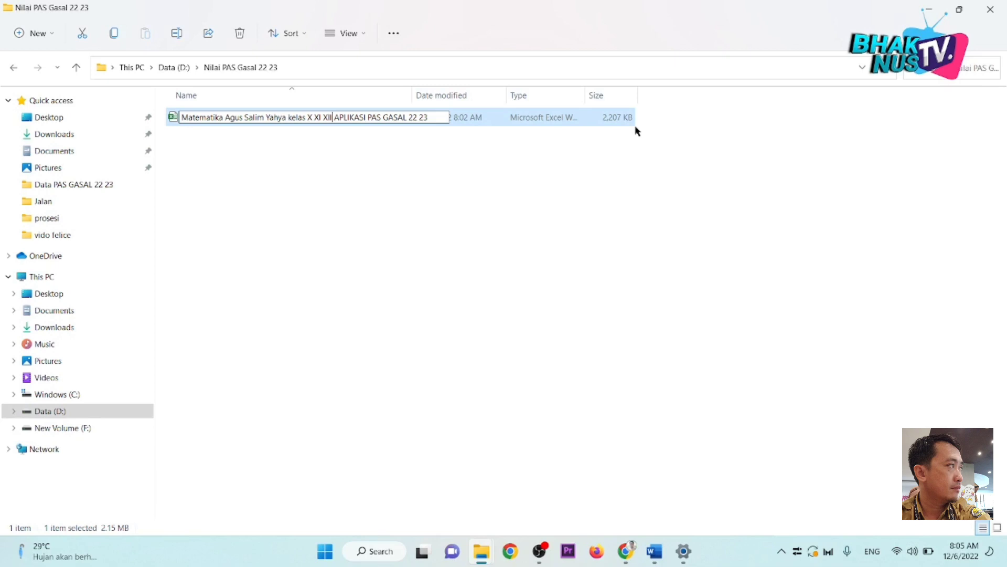
pyautogui.press('Return')
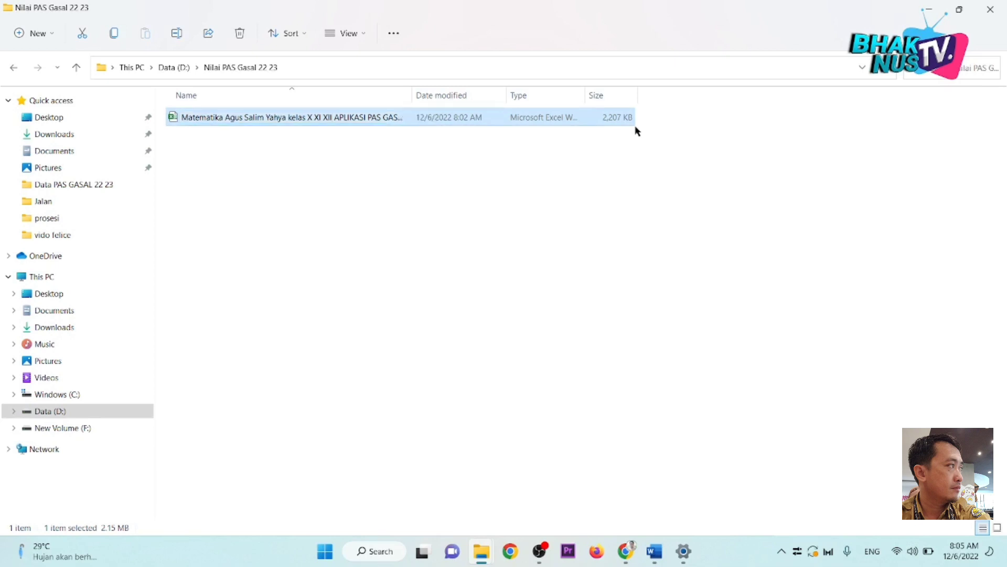
# Step: Open the renamed workbook in Excel and enable editing
pyautogui.press('Return')
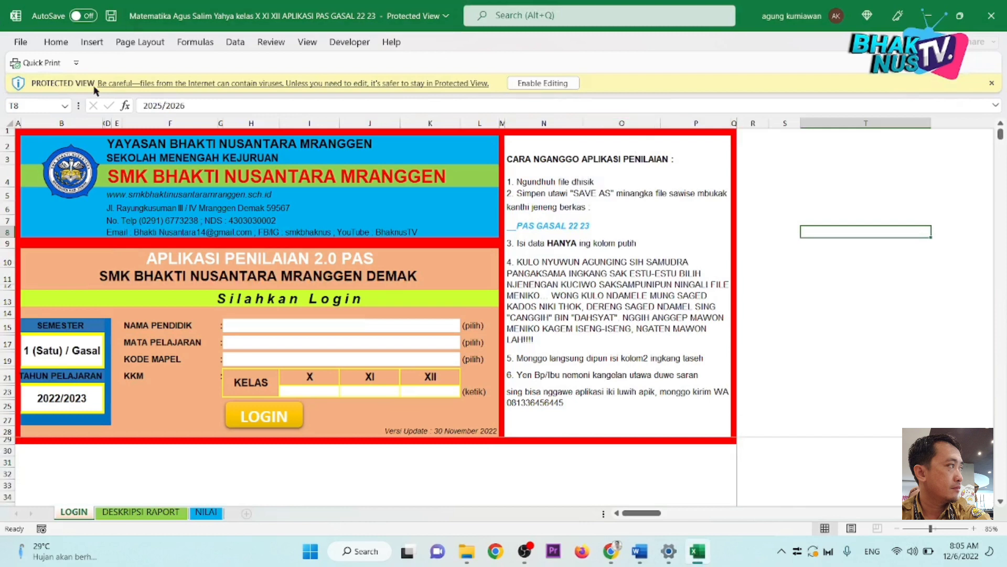
pyautogui.click(522, 85)
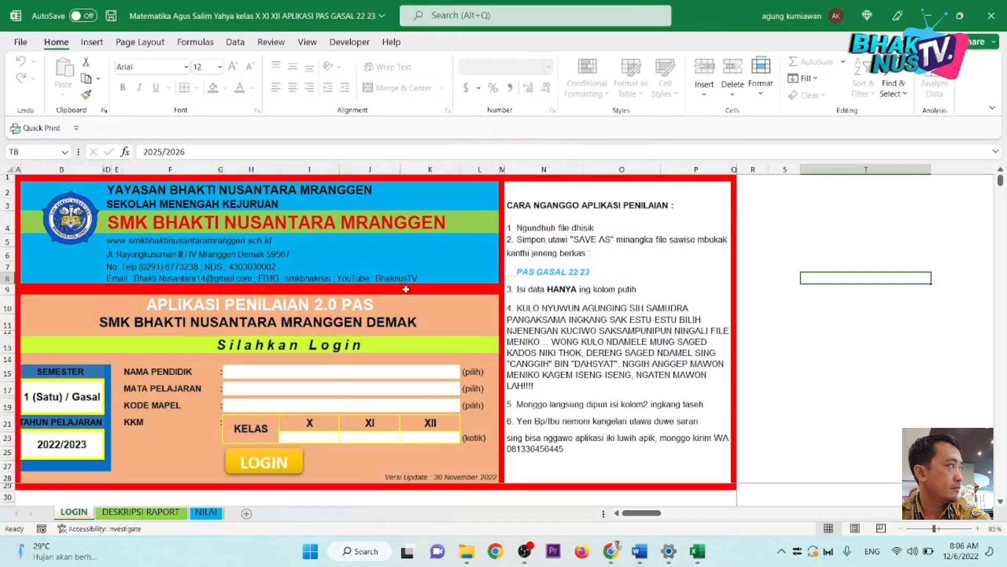
pyautogui.click(930, 324)
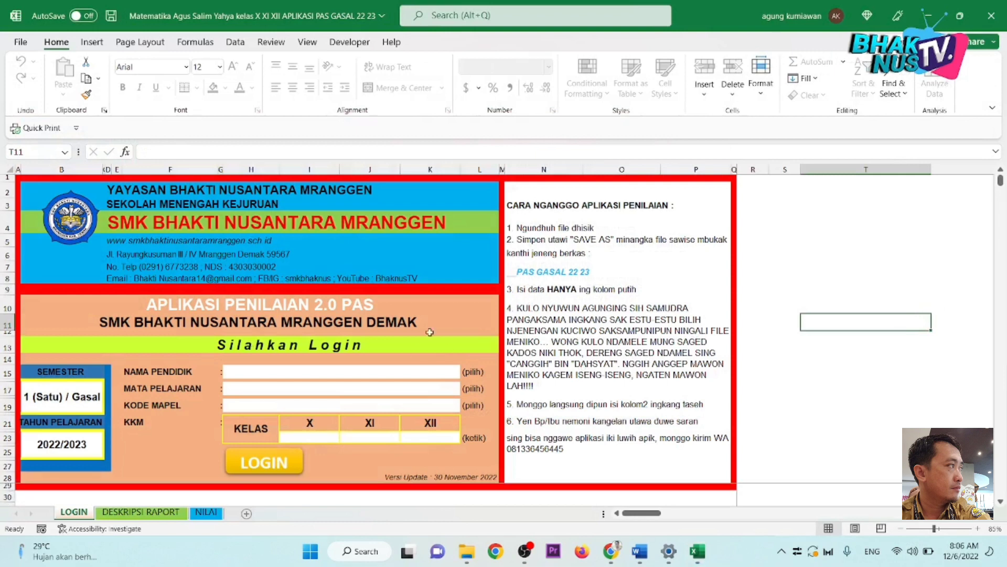
# Step: Keep the semester at 1 (Satu) / Gasal with school year 2022/2023 on the LOGIN sheet
pyautogui.click(55, 403)
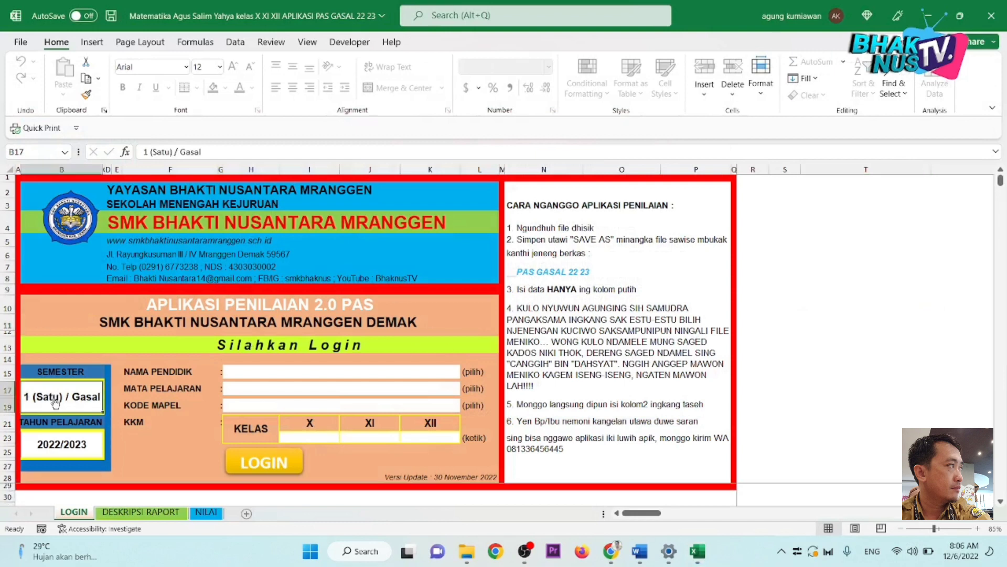
pyautogui.click(63, 454)
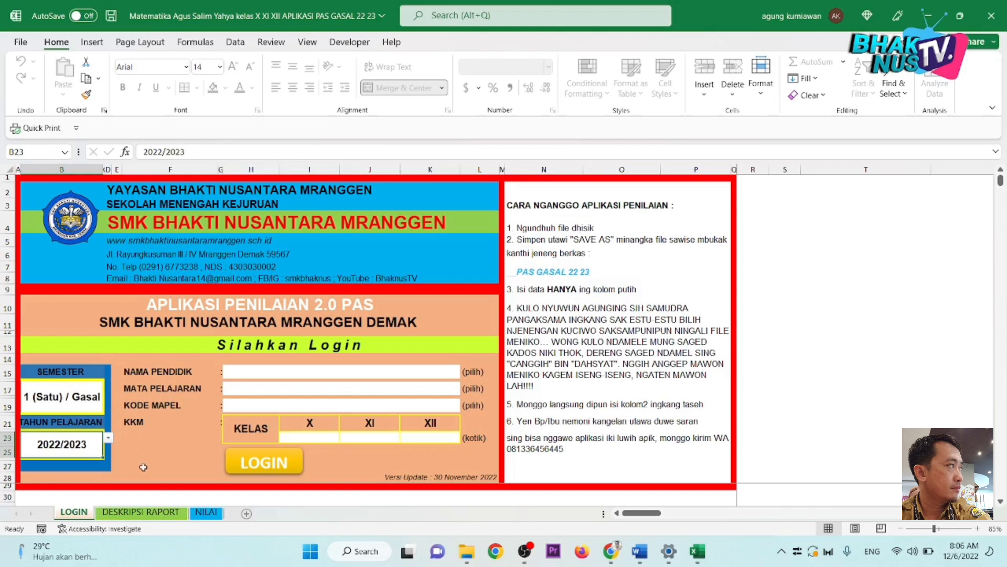
pyautogui.click(89, 400)
pyautogui.click(108, 389)
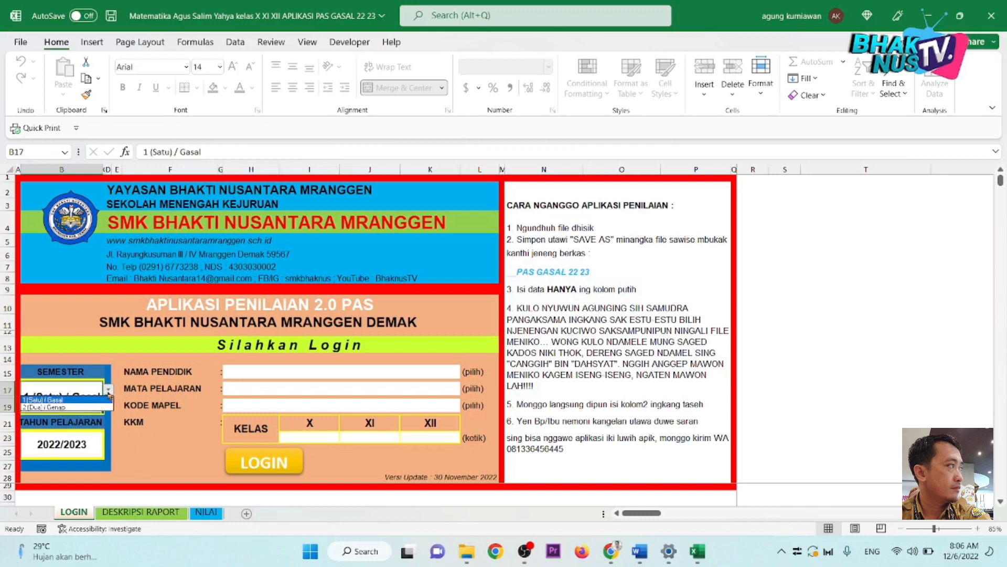
pyautogui.click(100, 400)
pyautogui.click(164, 452)
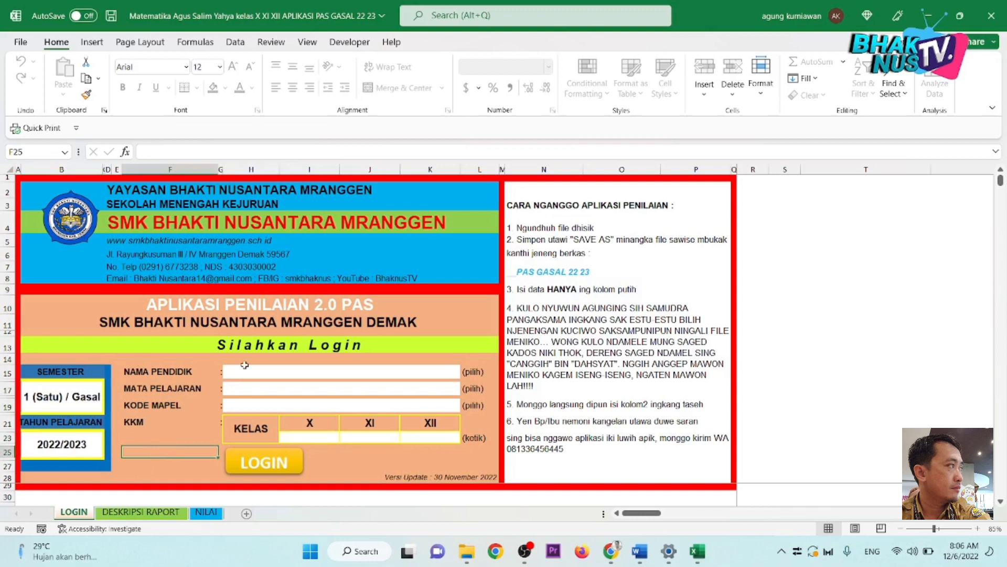
pyautogui.click(281, 371)
# Step: Choose the teacher's name from the NAMA PENDIDIK list
pyautogui.click(465, 374)
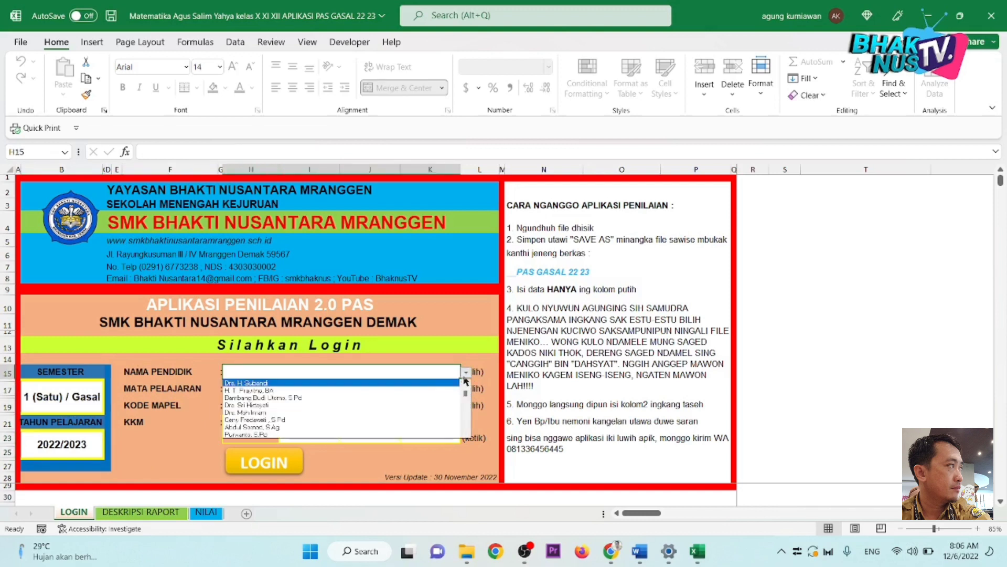
pyautogui.click(466, 434)
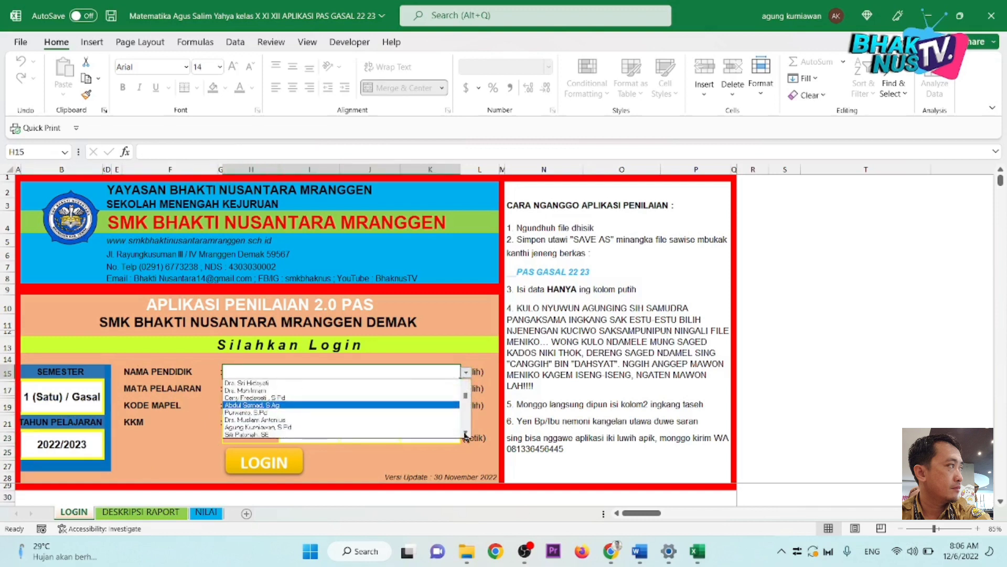
pyautogui.click(466, 434)
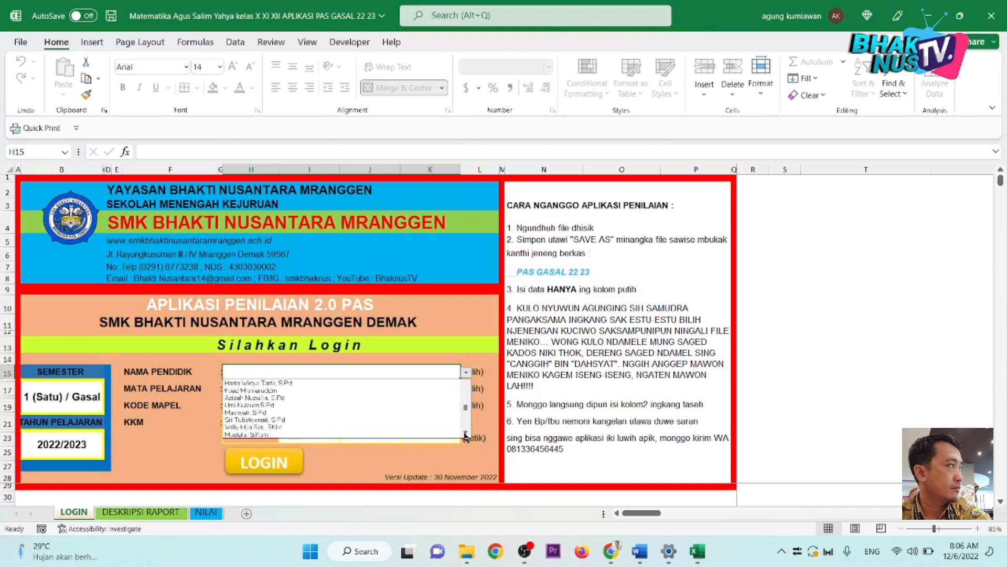
pyautogui.click(465, 434)
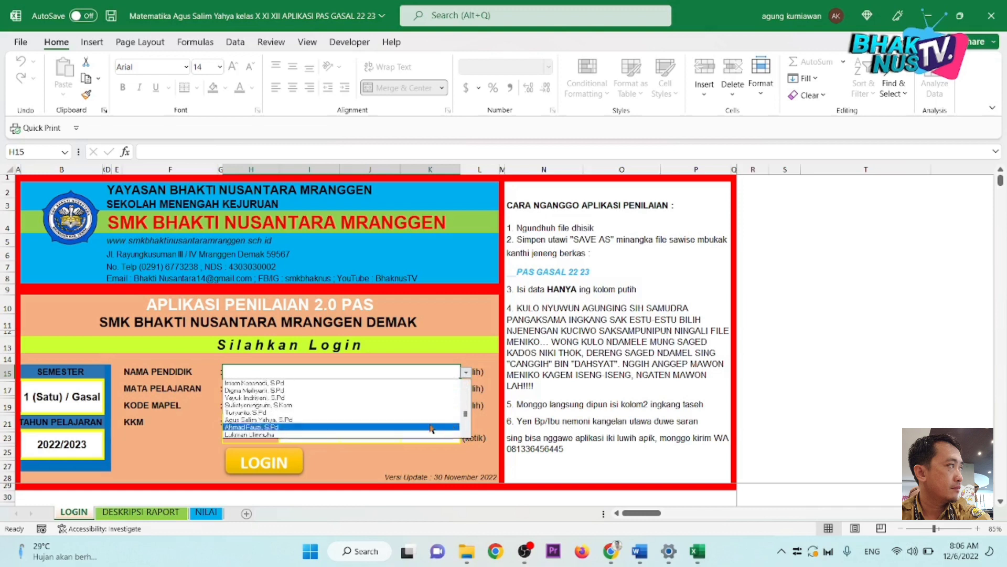
pyautogui.click(427, 420)
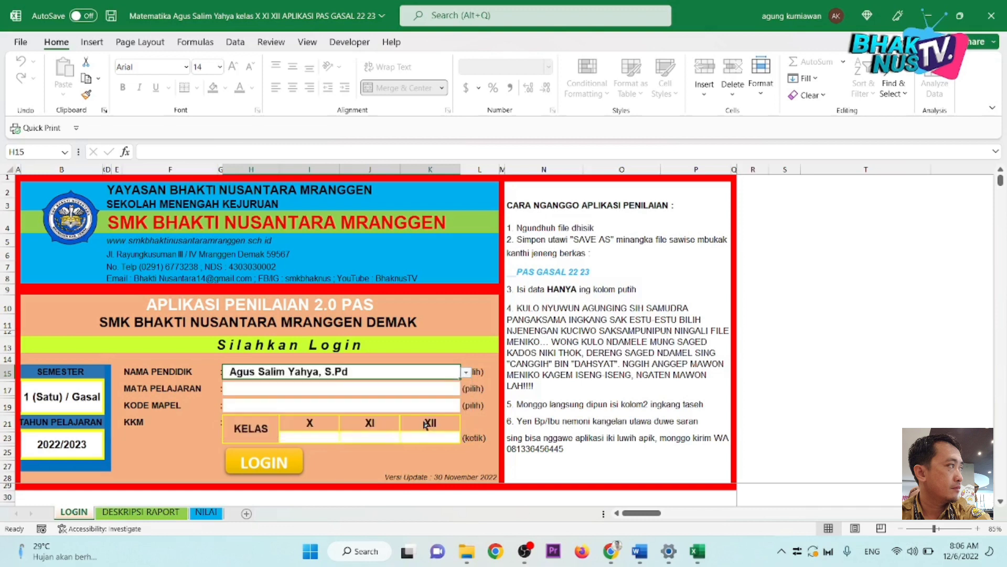
# Step: Select Matematika from the MATA PELAJARAN list
pyautogui.click(246, 386)
pyautogui.click(465, 389)
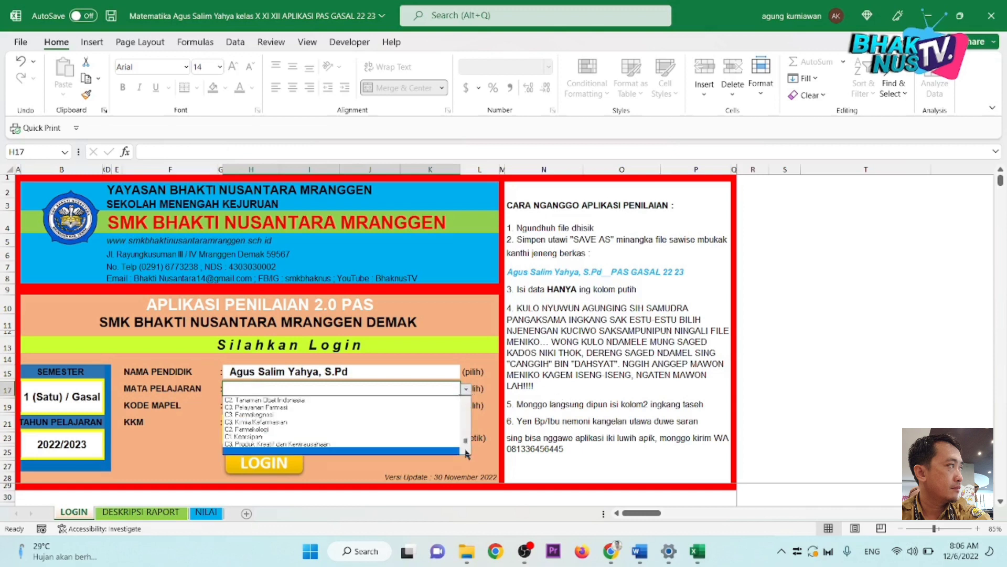
pyautogui.moveTo(466, 441); pyautogui.dragTo(466, 409)
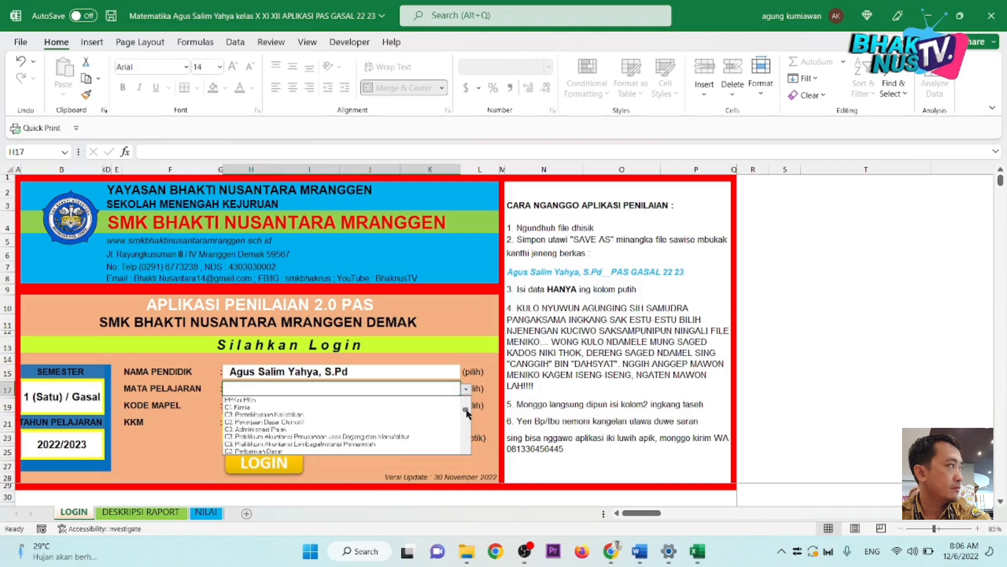
pyautogui.click(466, 451)
pyautogui.click(467, 452)
pyautogui.click(466, 451)
pyautogui.click(467, 452)
pyautogui.click(466, 452)
pyautogui.click(466, 452)
pyautogui.click(466, 450)
pyautogui.click(466, 450)
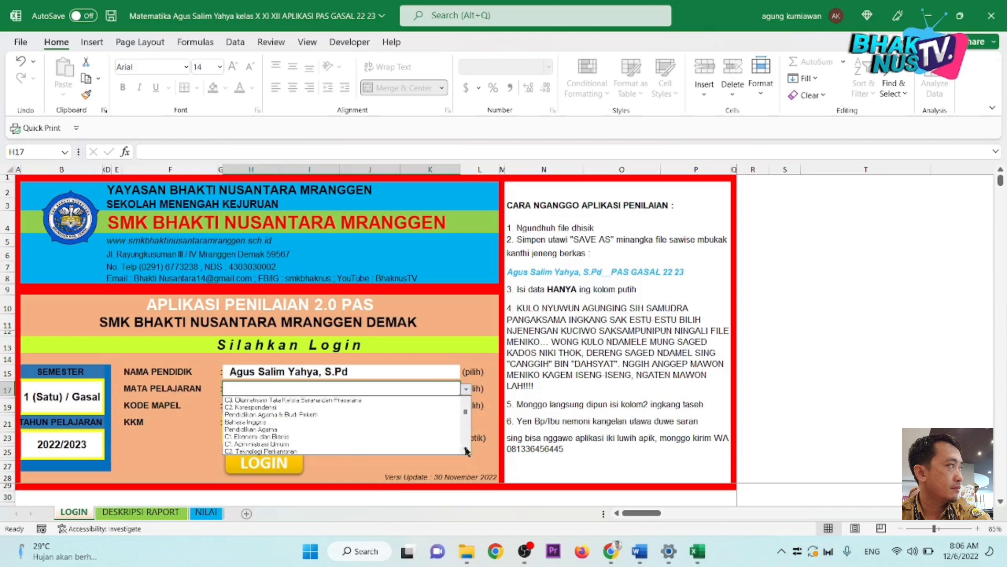
pyautogui.click(467, 451)
pyautogui.click(467, 451)
pyautogui.click(466, 452)
pyautogui.click(467, 451)
pyautogui.click(466, 452)
pyautogui.click(466, 451)
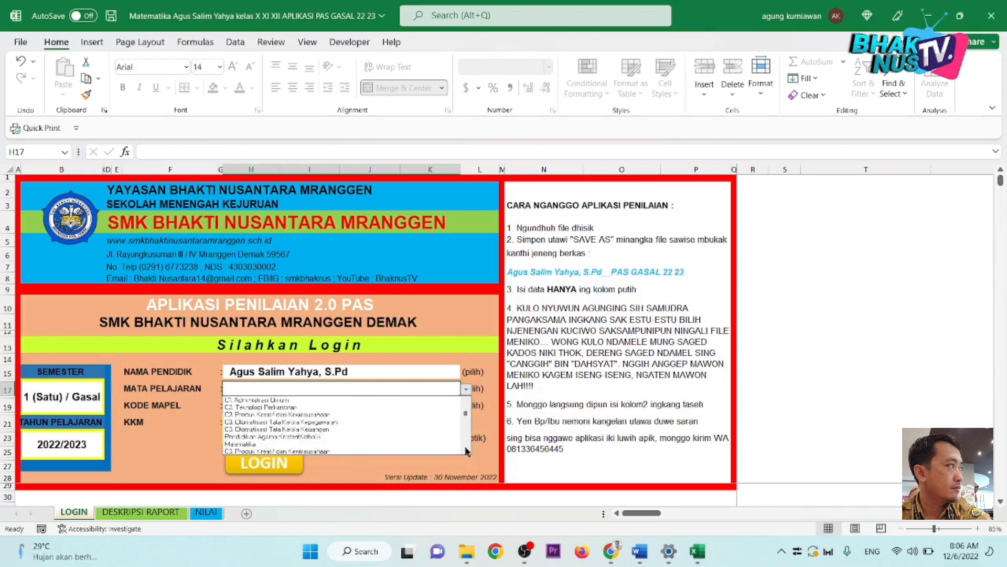
pyautogui.click(388, 444)
pyautogui.click(328, 404)
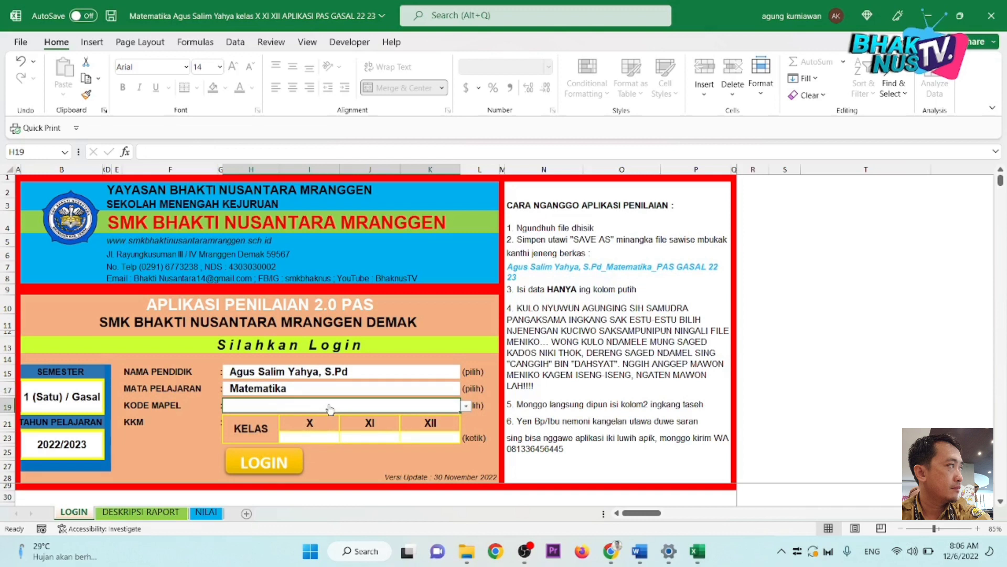
# Step: Enter AS as the subject code
pyautogui.write('AS')
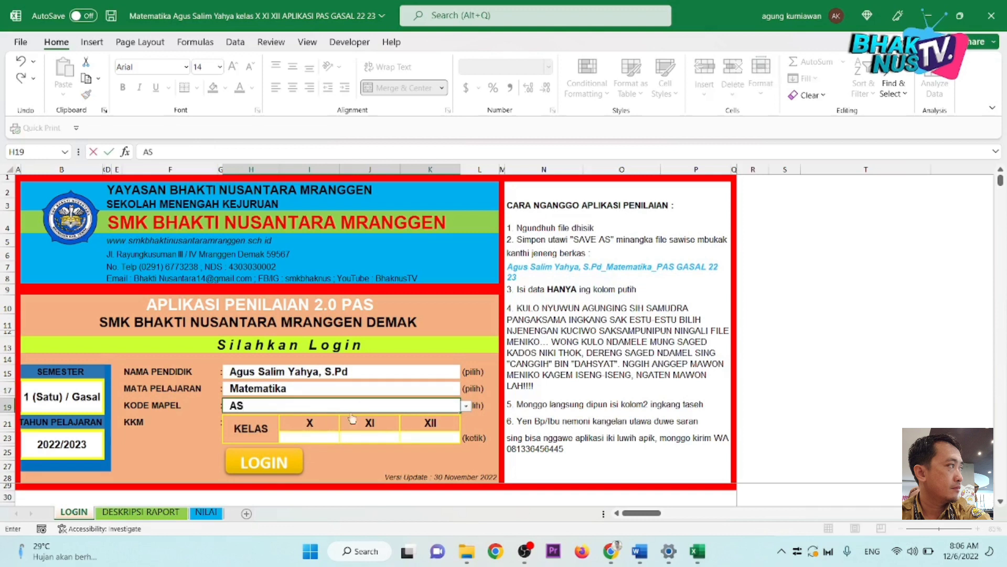
pyautogui.press('Return')
pyautogui.click(305, 437)
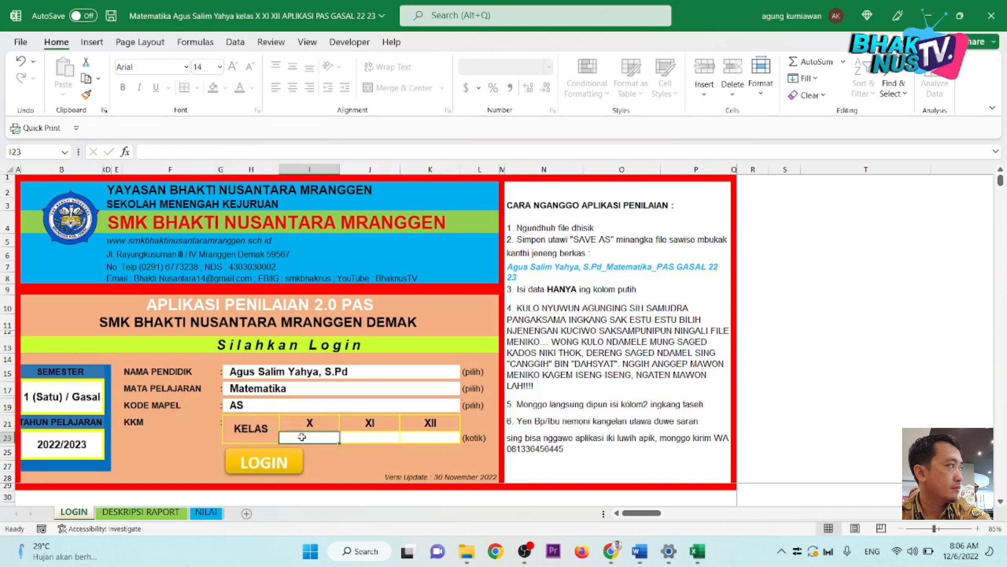
pyautogui.click(268, 439)
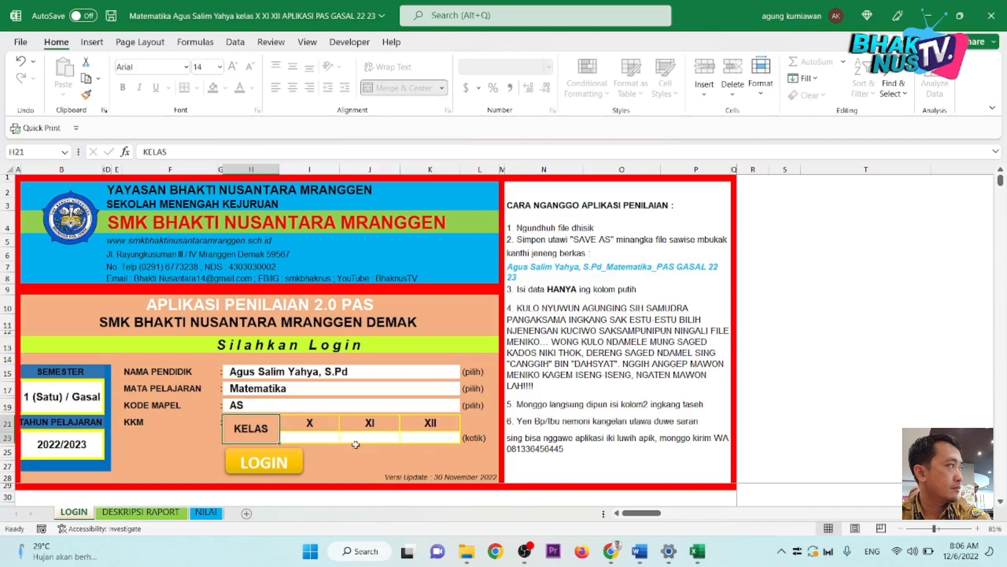
# Step: Type 'MM, TB' into the class X KKM cell, triggering the numbers-only error
pyautogui.click(312, 438)
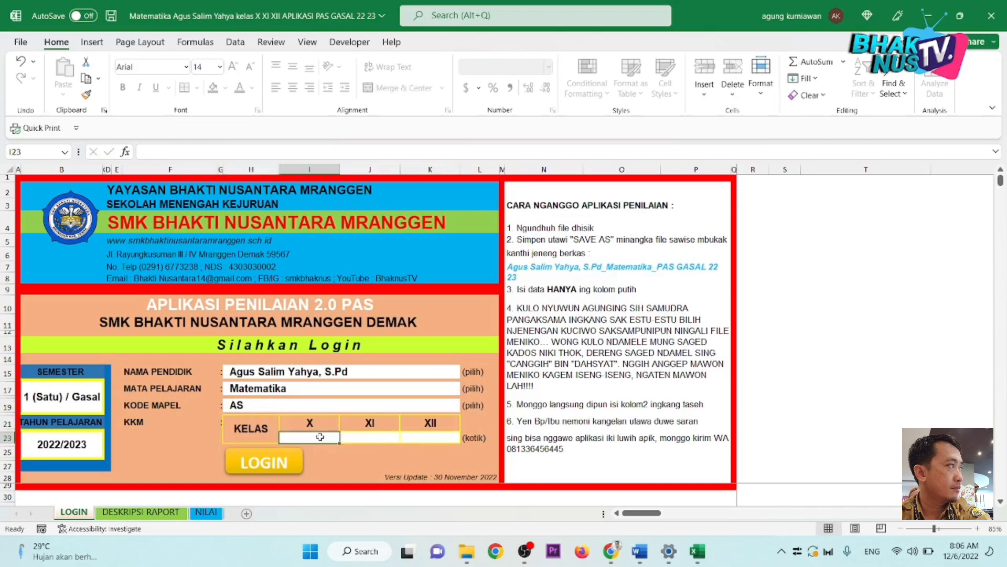
pyautogui.click(154, 420)
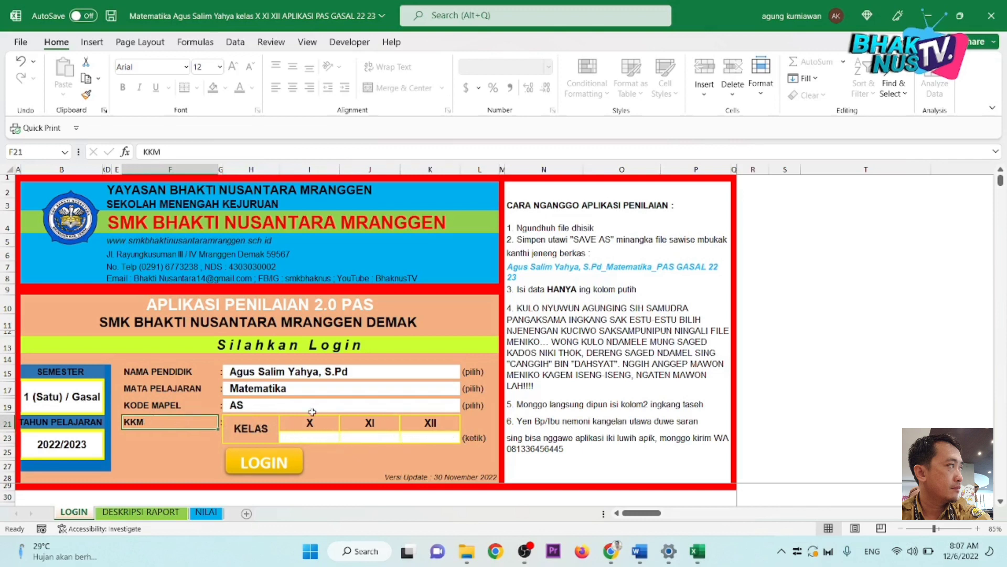
pyautogui.click(309, 438)
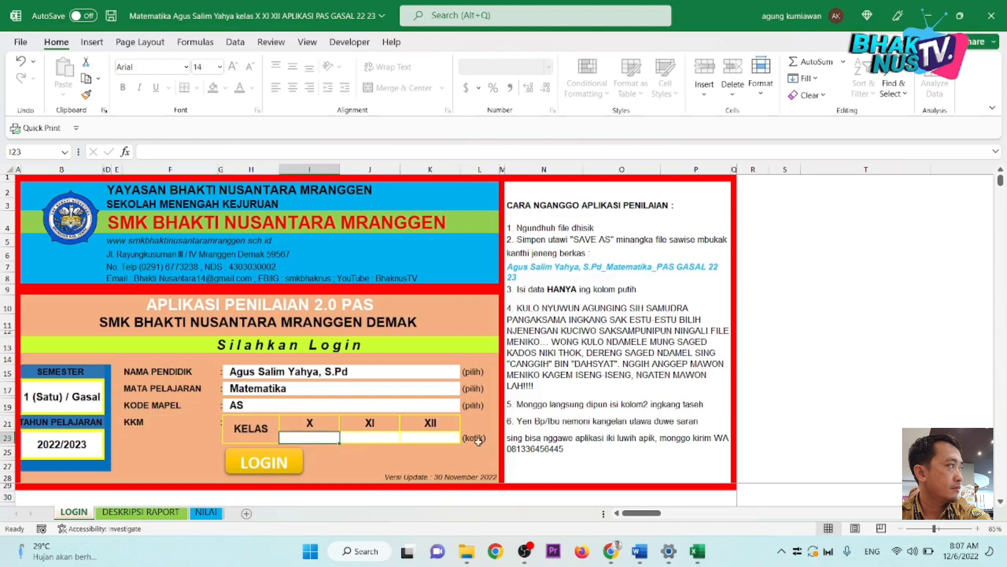
pyautogui.write('MM')
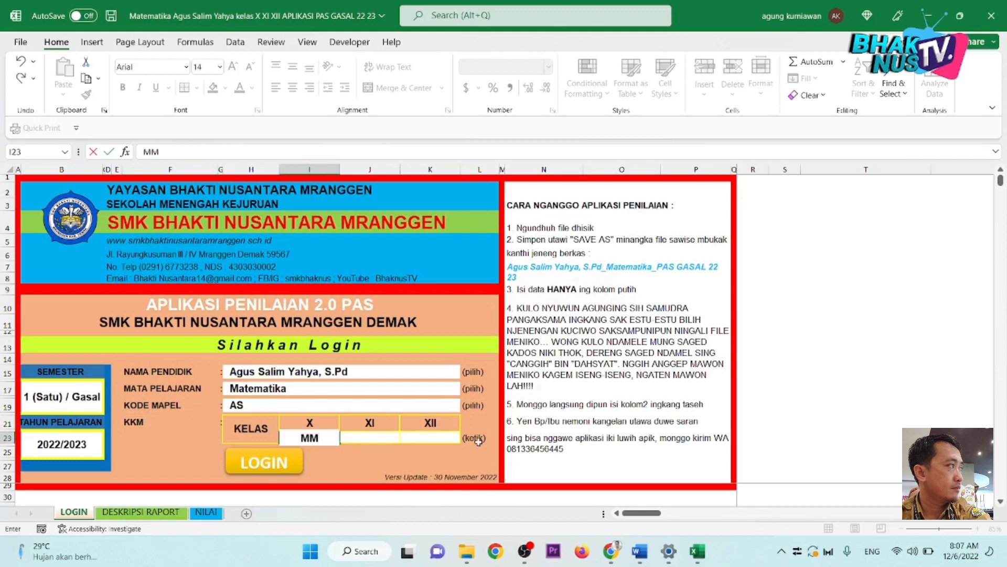
pyautogui.write(', TB')
pyautogui.press('Return')
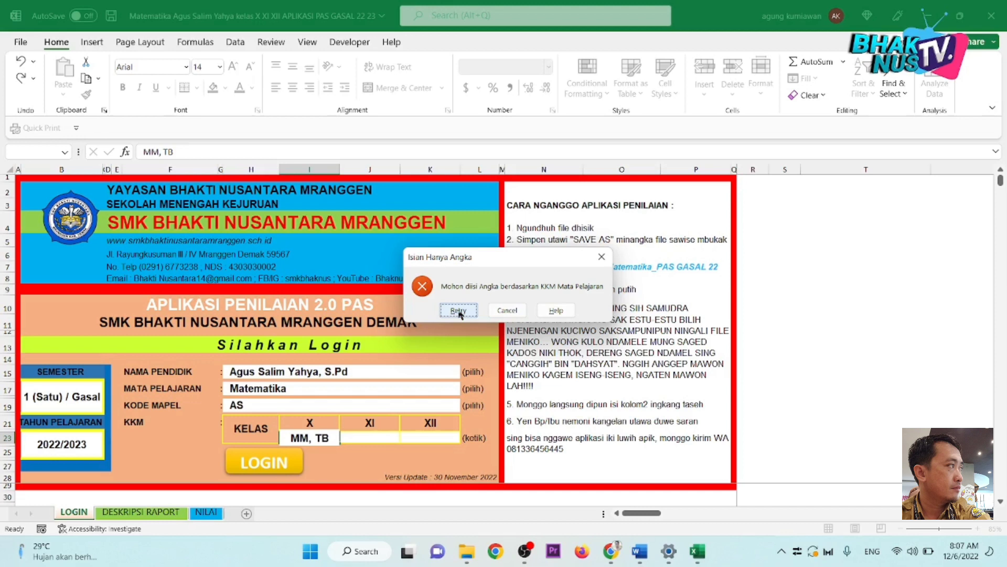
# Step: Retry and enter KKM values 65, 68 and 72 for classes X, XI and XII
pyautogui.click(458, 311)
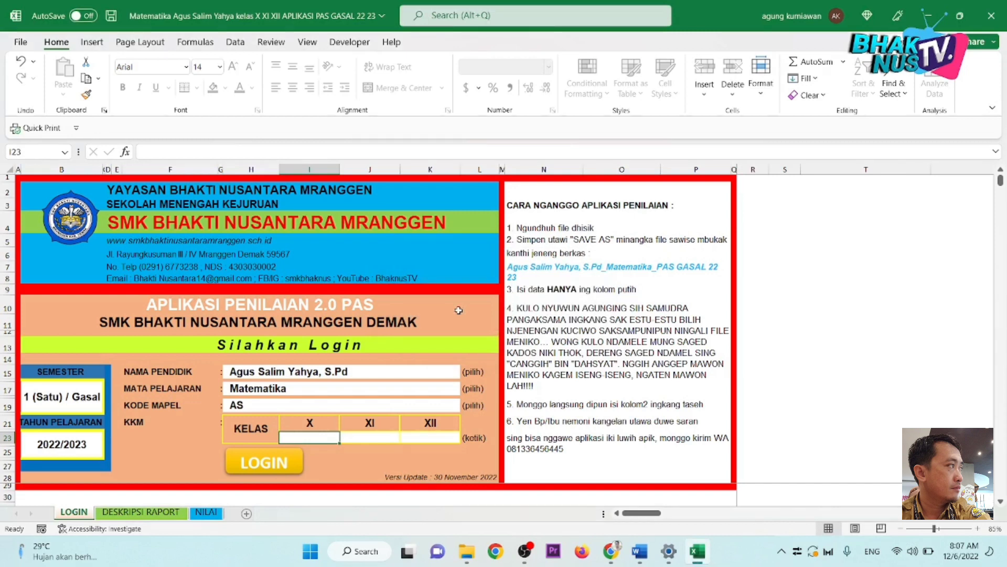
pyautogui.write('65')
pyautogui.press('Tab')
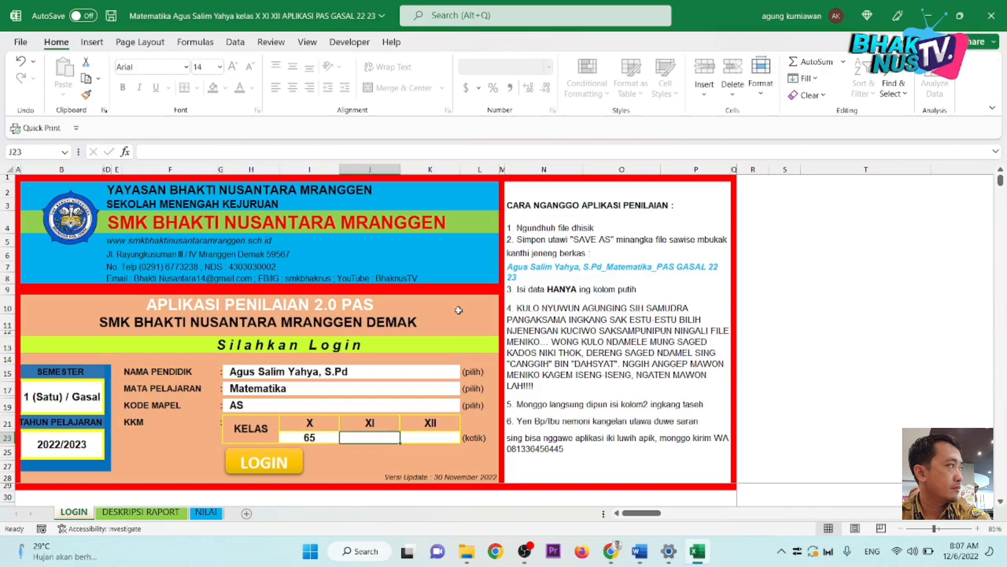
pyautogui.write('68')
pyautogui.press('Tab')
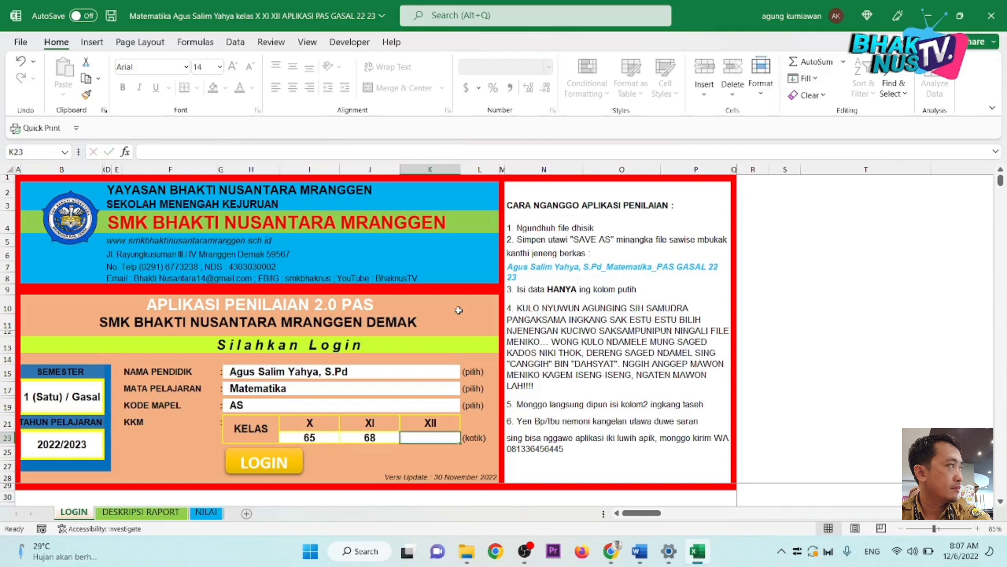
pyautogui.write('72')
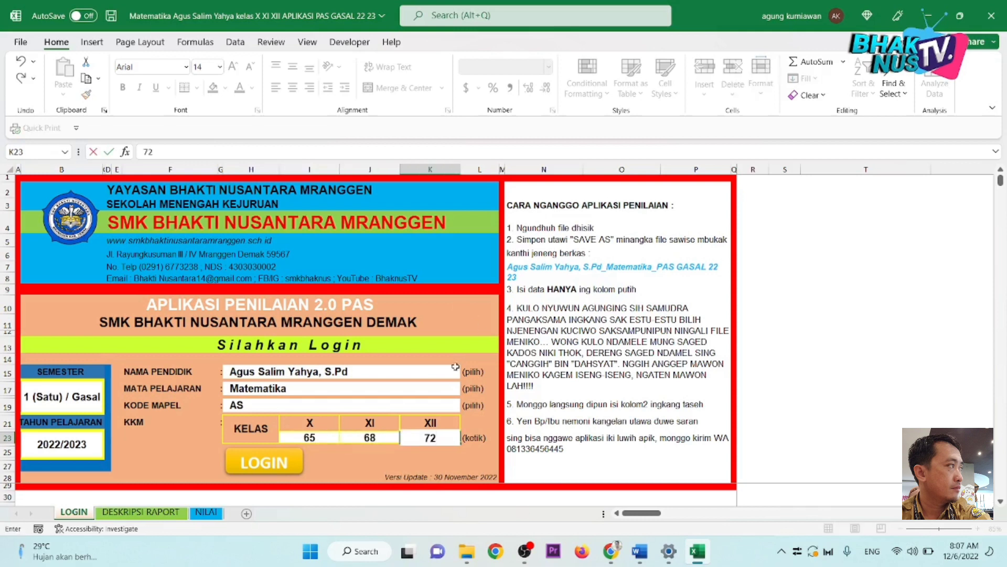
pyautogui.press('Tab')
# Step: Check the class XII and XI KKM cells on the login form
pyautogui.click(419, 439)
pyautogui.click(379, 443)
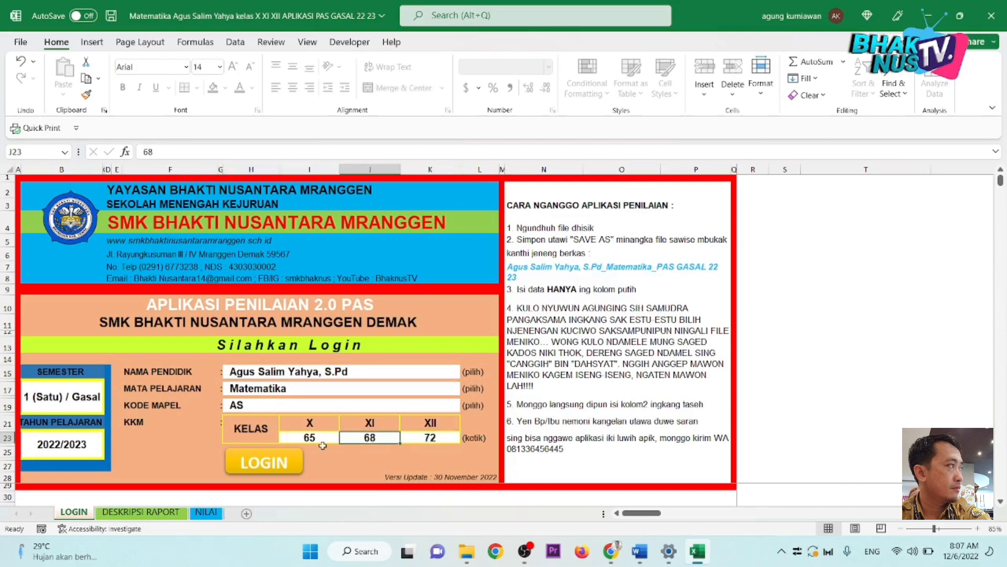
pyautogui.click(320, 449)
pyautogui.click(386, 454)
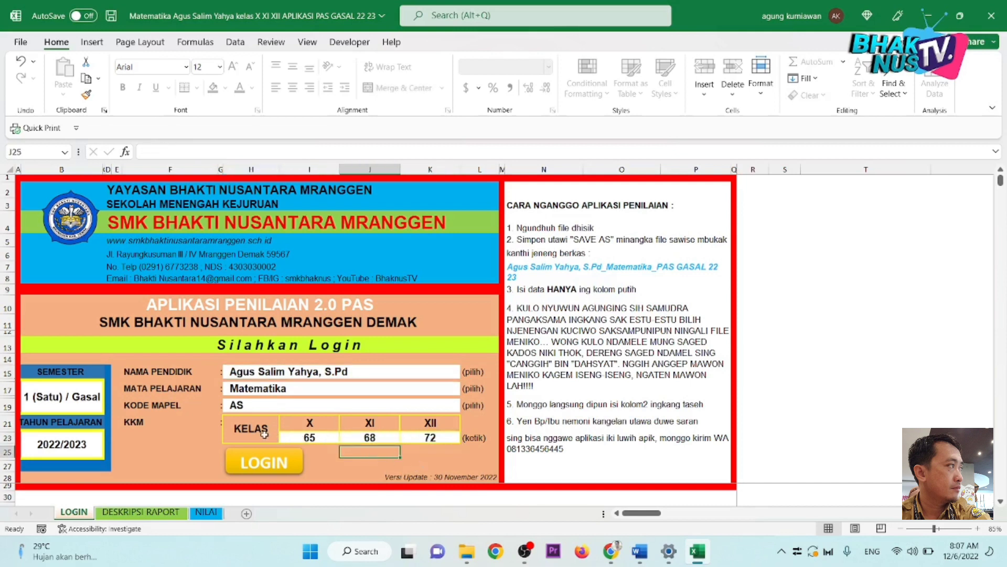
# Step: Try to edit the instructions text block, dismissing the protected-sheet warnings
pyautogui.click(671, 369)
pyautogui.click(855, 362)
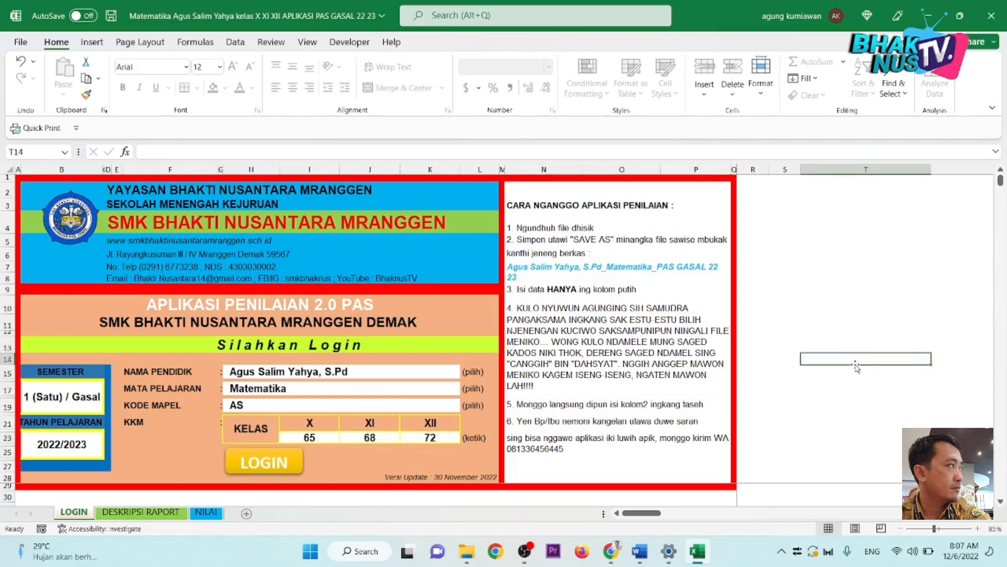
pyautogui.moveTo(857, 366); pyautogui.dragTo(737, 387)
pyautogui.click(509, 311)
pyautogui.click(490, 346)
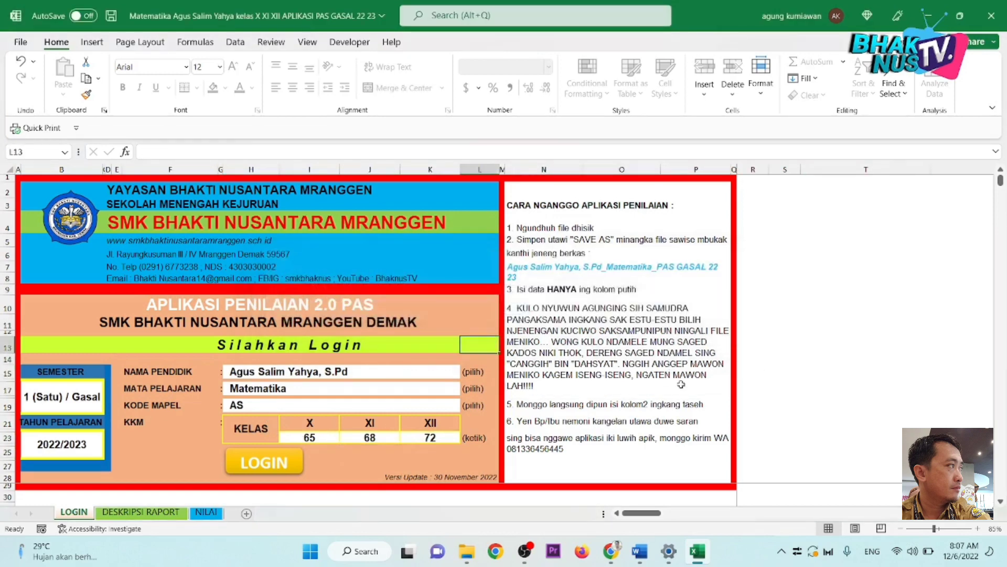
pyautogui.doubleClick(681, 385)
pyautogui.click(510, 312)
pyautogui.click(530, 351)
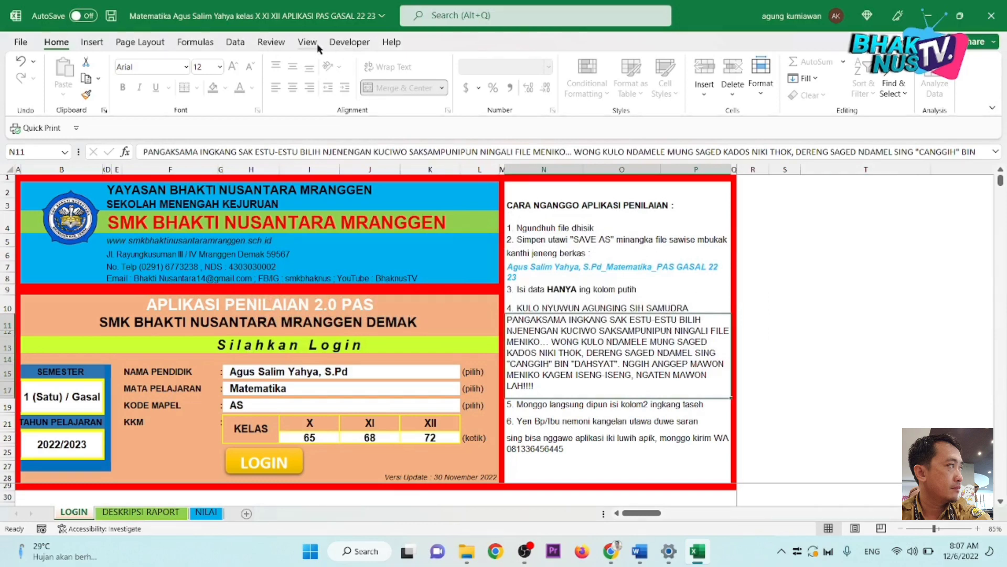
# Step: Start unprotecting the LOGIN sheet from Review, then cancel the password prompt
pyautogui.click(270, 46)
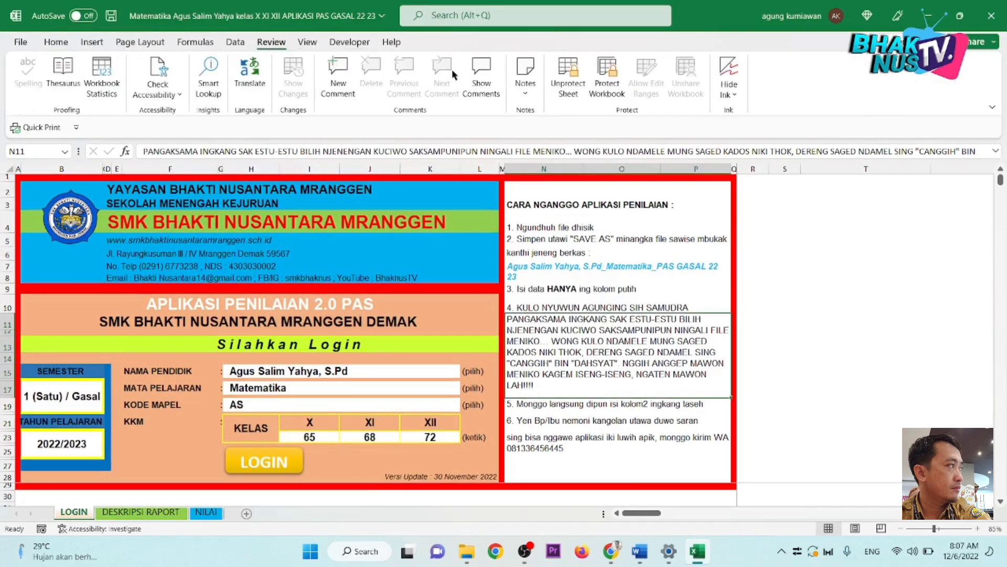
pyautogui.click(576, 92)
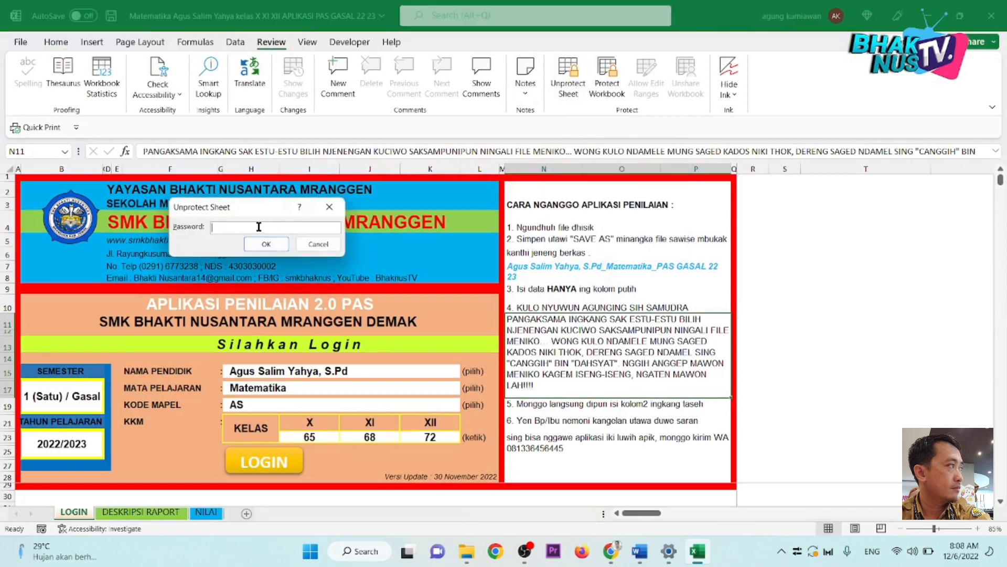
pyautogui.click(318, 247)
pyautogui.click(317, 244)
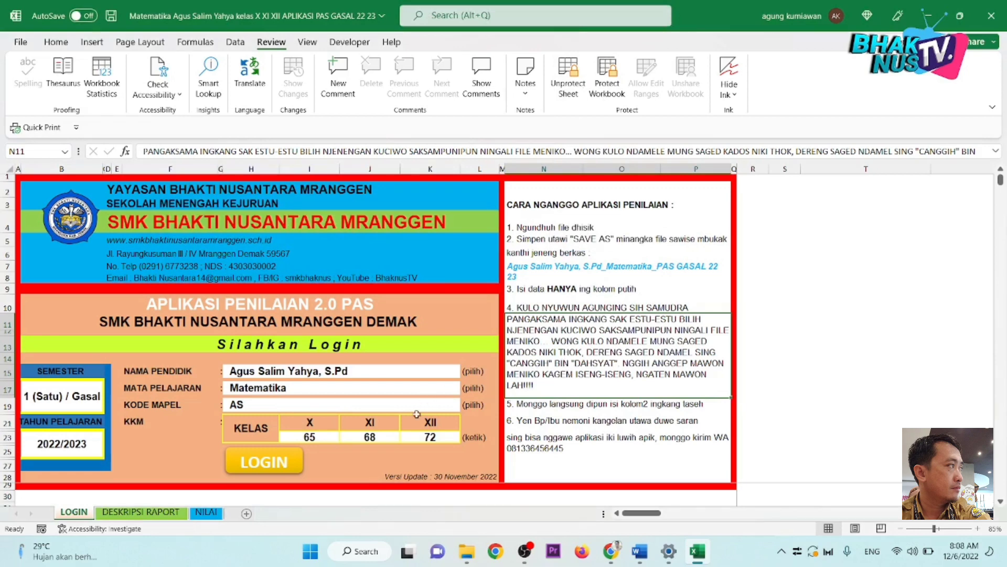
pyautogui.click(453, 376)
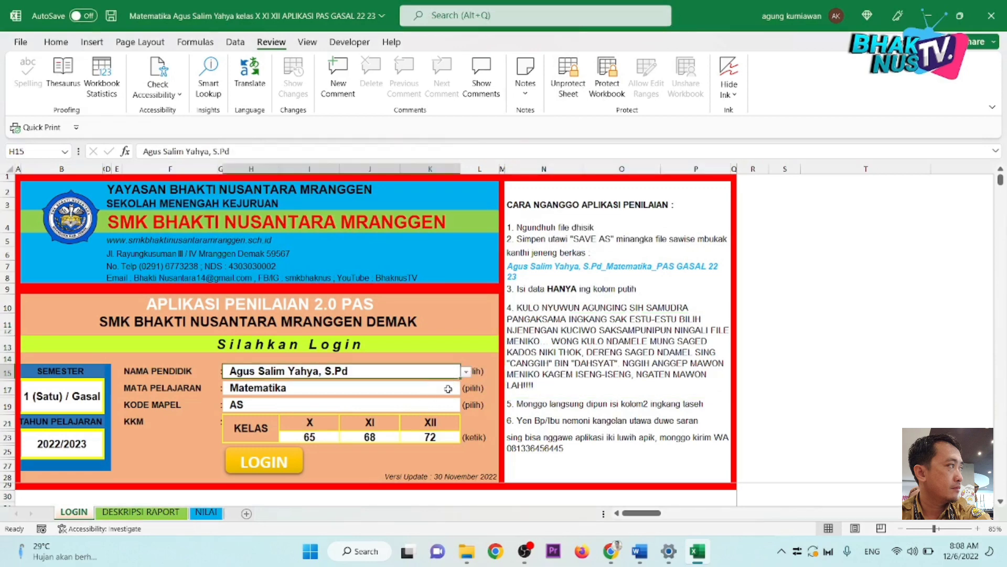
pyautogui.click(450, 388)
pyautogui.click(450, 405)
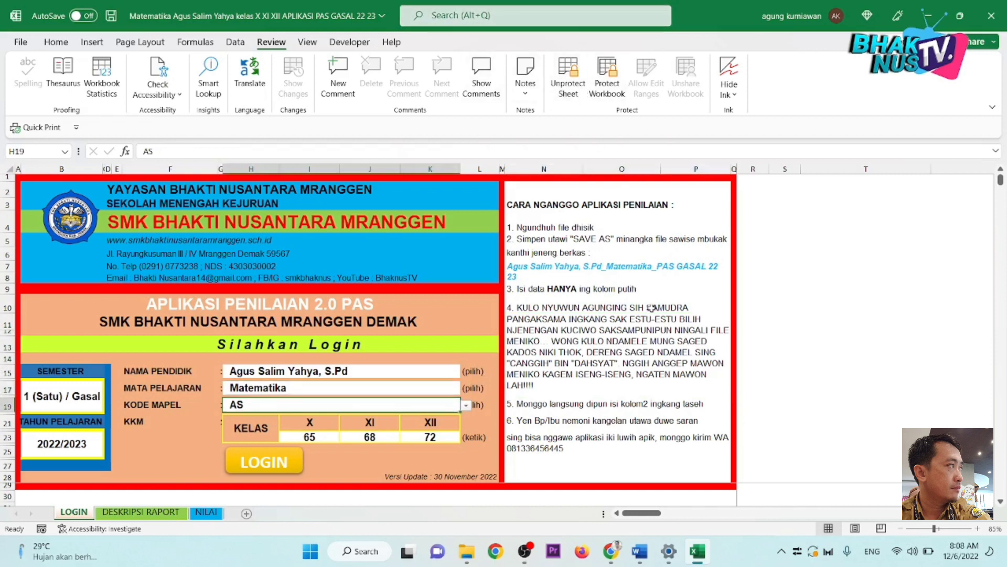
pyautogui.click(651, 308)
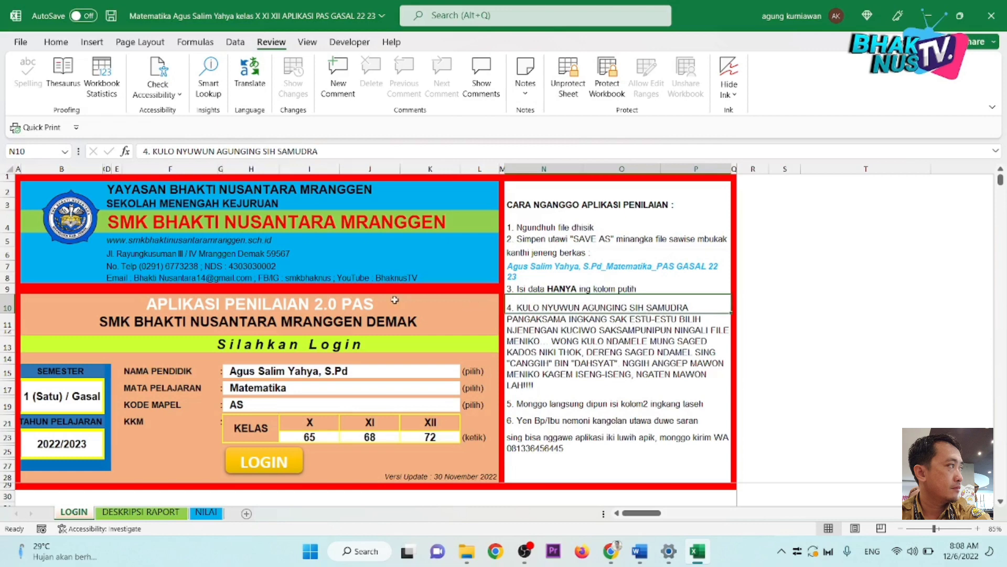
pyautogui.press('Delete')
pyautogui.click(508, 310)
pyautogui.click(403, 361)
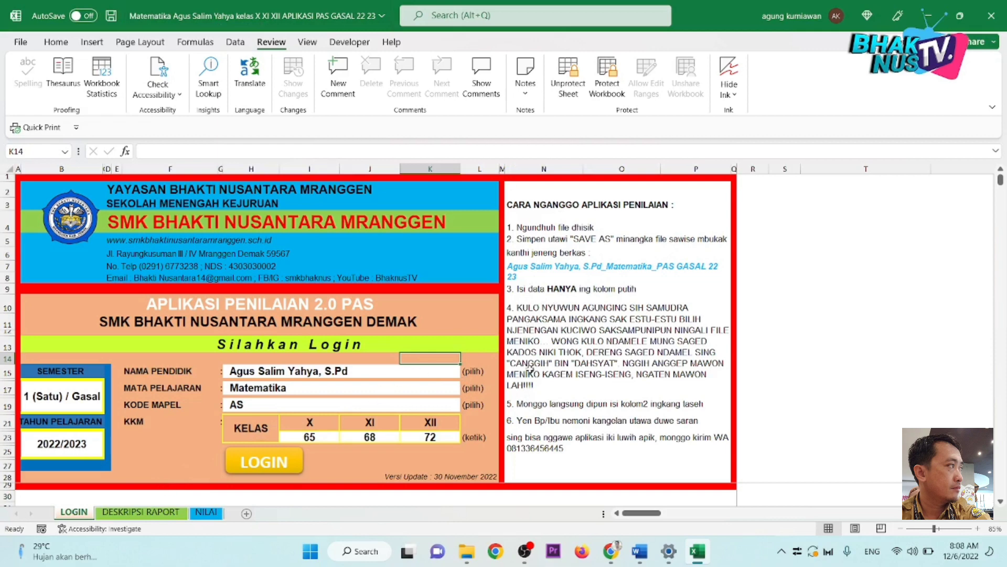
pyautogui.click(352, 302)
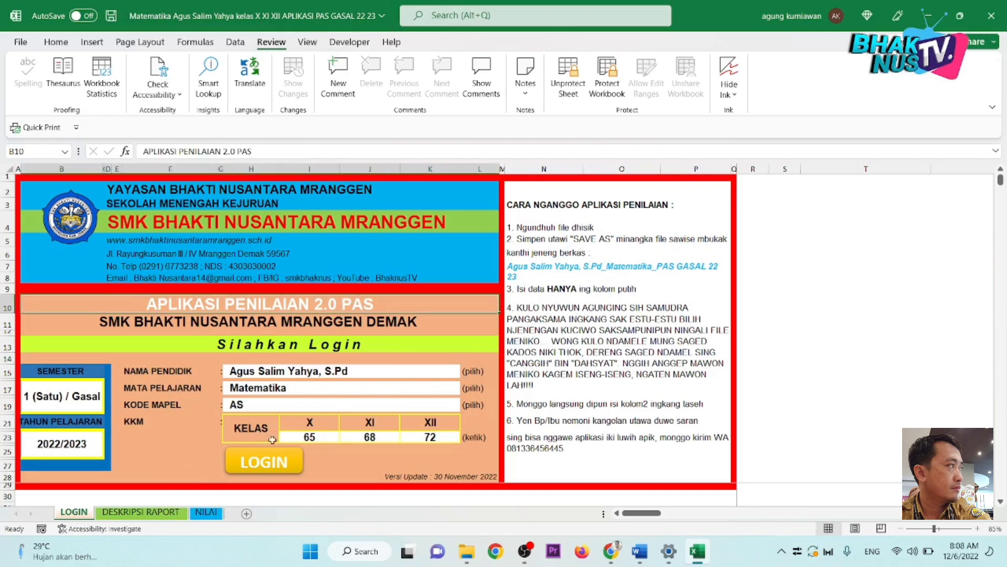
pyautogui.click(259, 464)
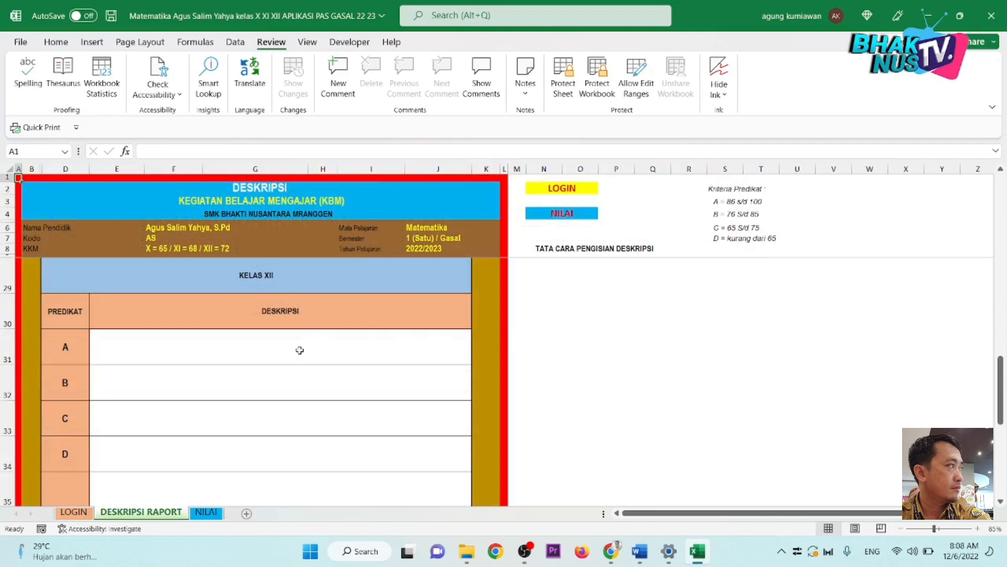
pyautogui.scroll(6, 300, 350)
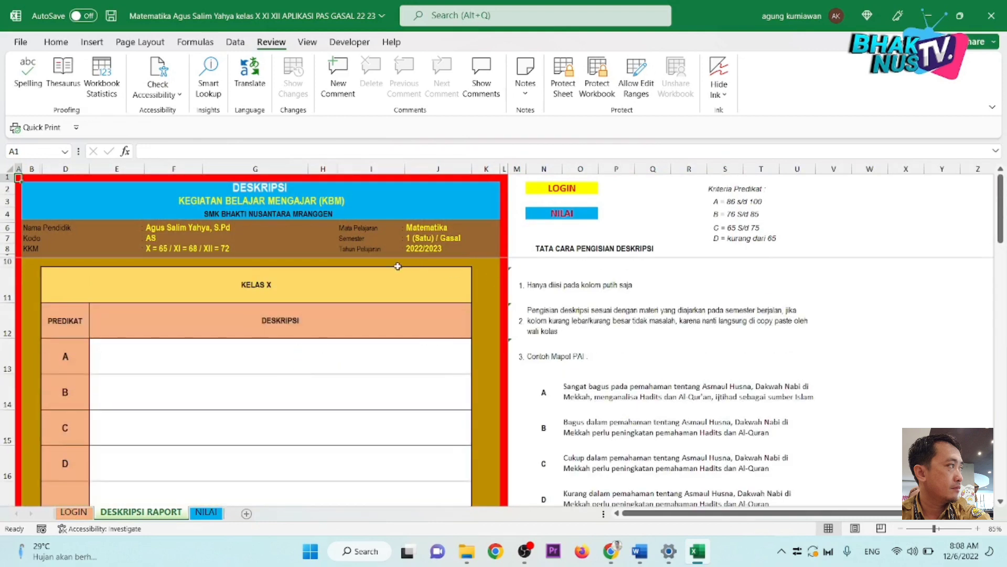
pyautogui.click(285, 368)
pyautogui.click(294, 407)
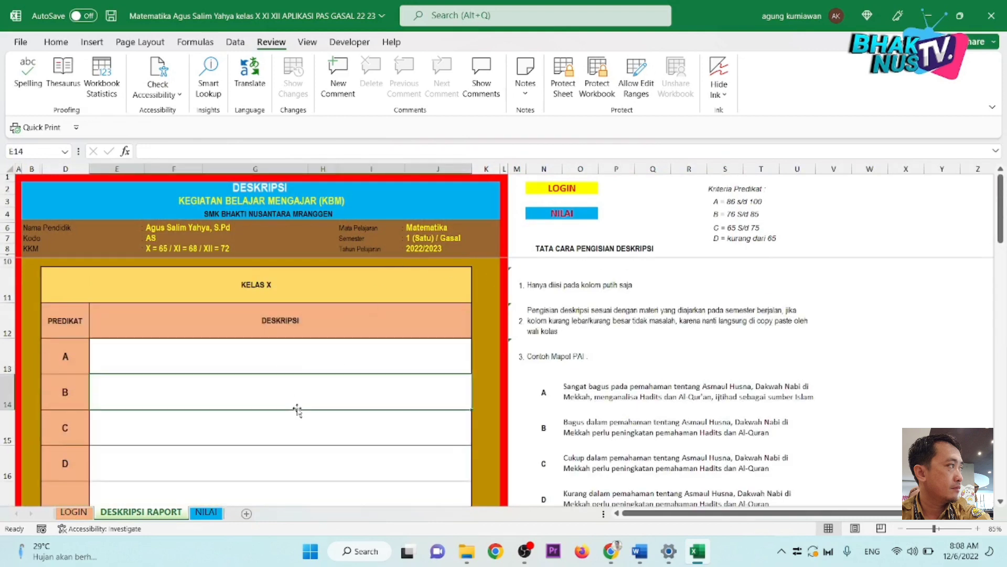
pyautogui.click(294, 423)
pyautogui.click(315, 361)
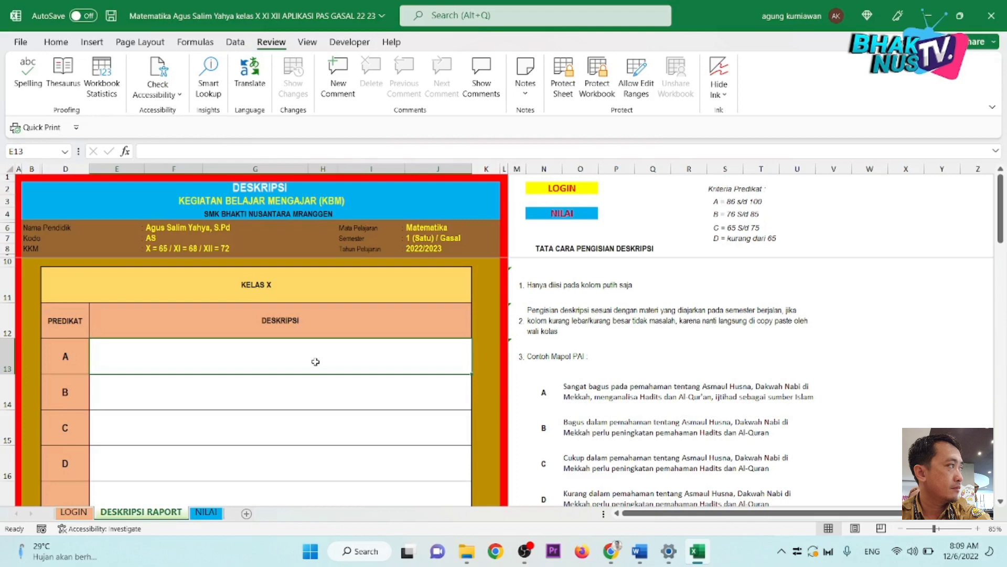
pyautogui.scroll(-3, 294, 408)
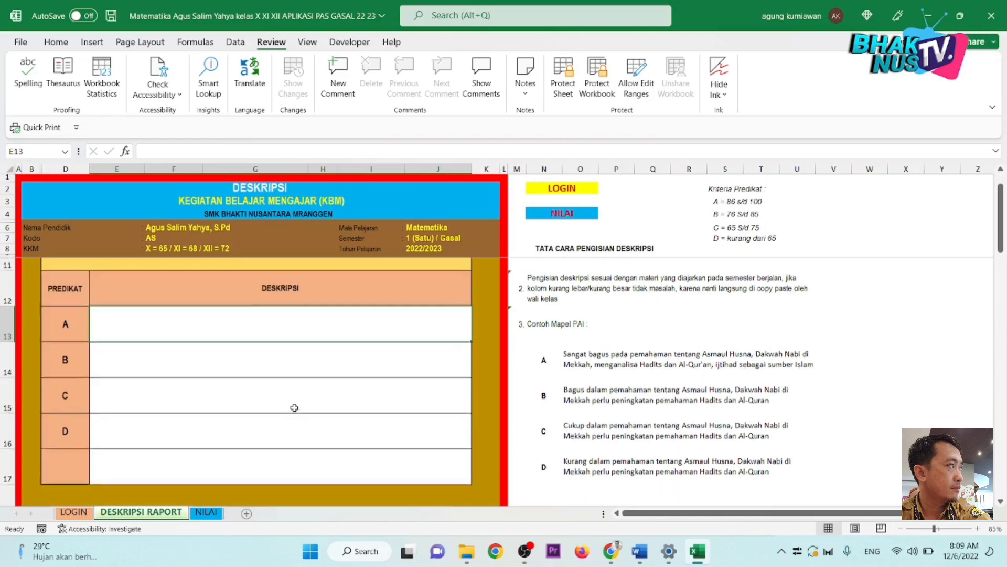
pyautogui.scroll(-1, 294, 408)
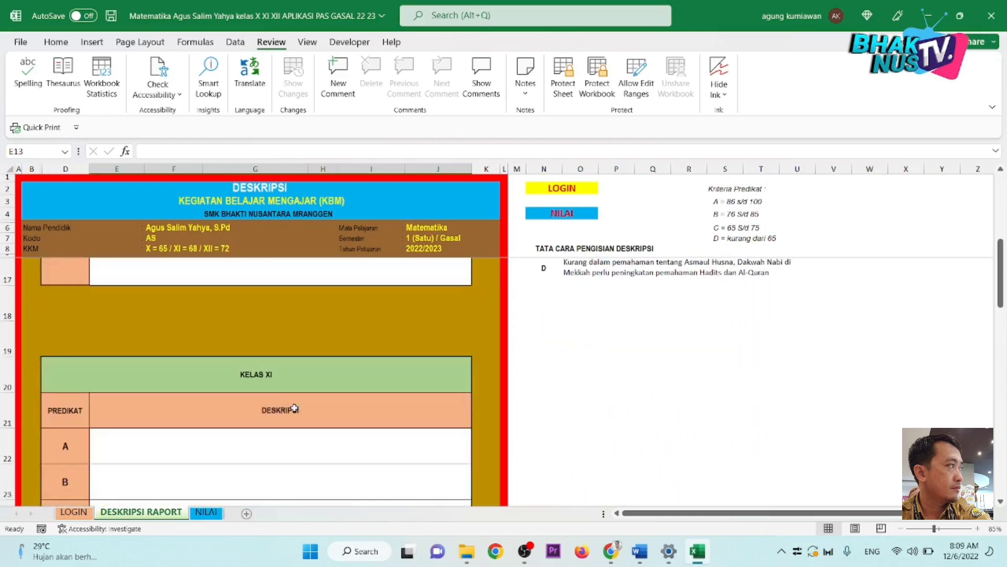
pyautogui.scroll(4, 294, 408)
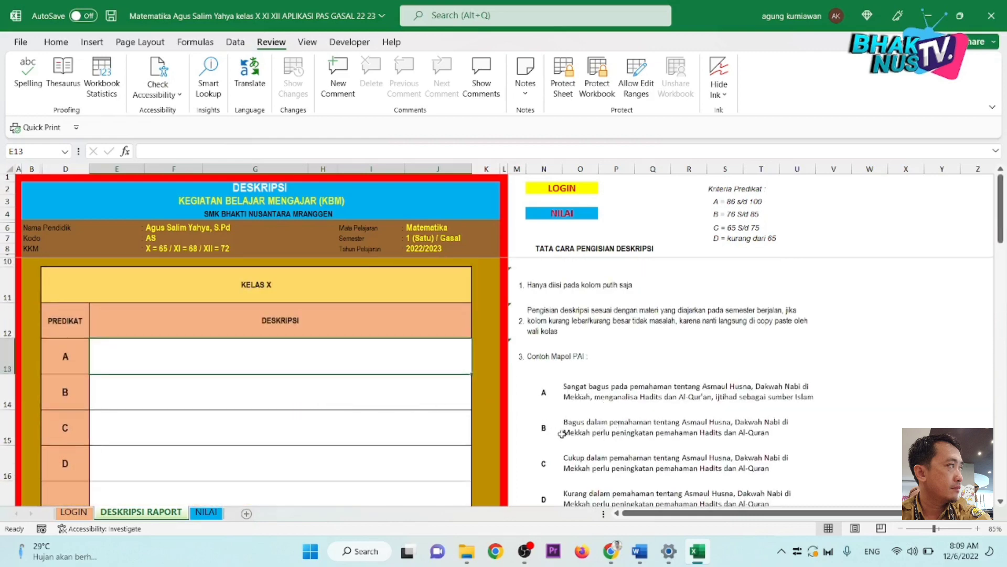
pyautogui.click(623, 388)
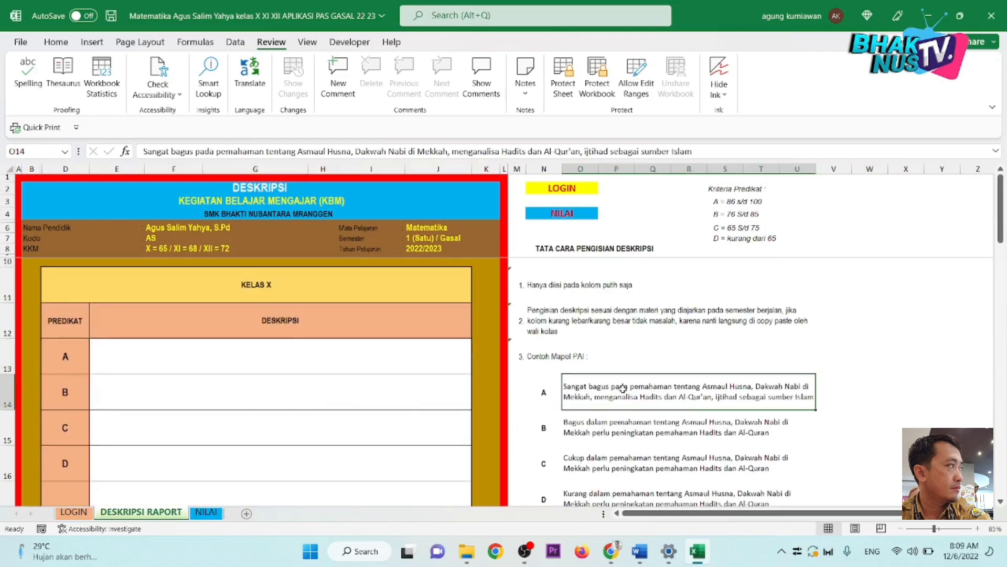
pyautogui.click(684, 431)
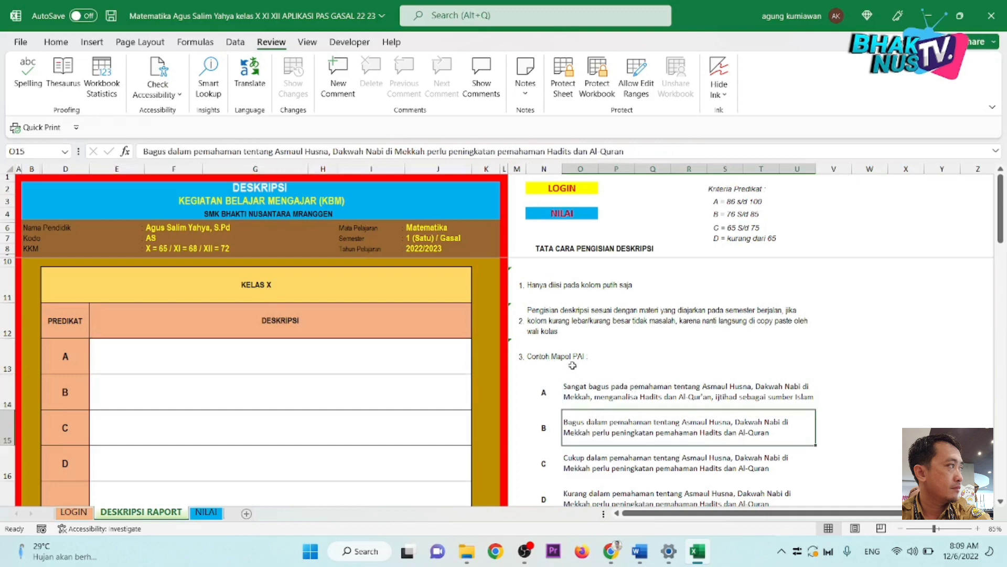
pyautogui.click(544, 397)
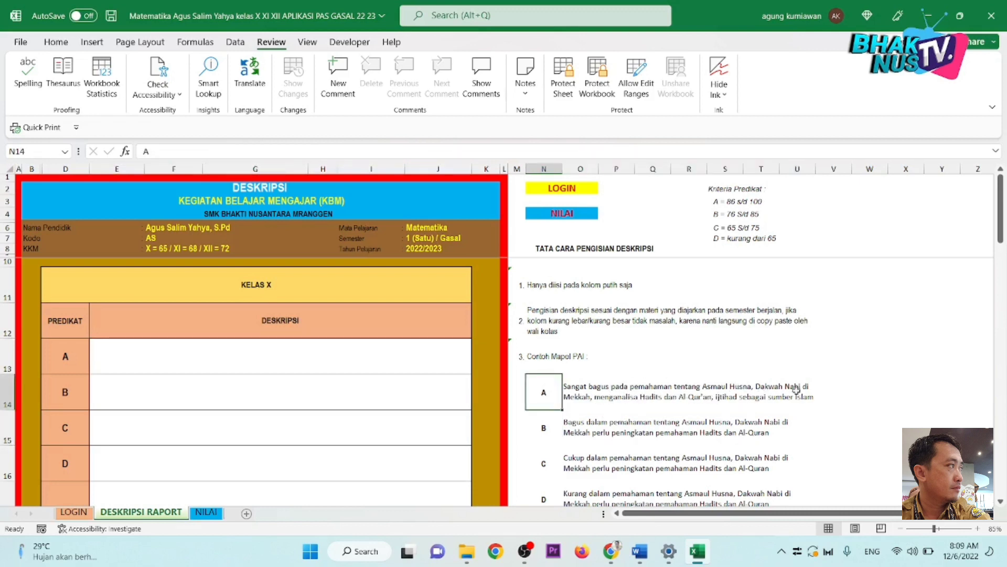
pyautogui.click(645, 430)
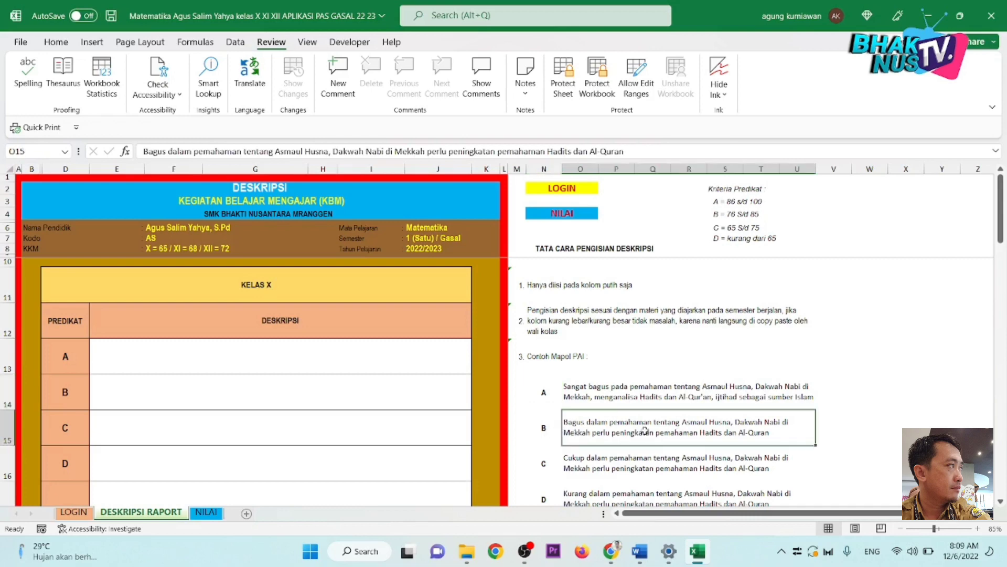
pyautogui.click(551, 429)
pyautogui.click(548, 459)
pyautogui.click(555, 489)
pyautogui.scroll(-1, 577, 462)
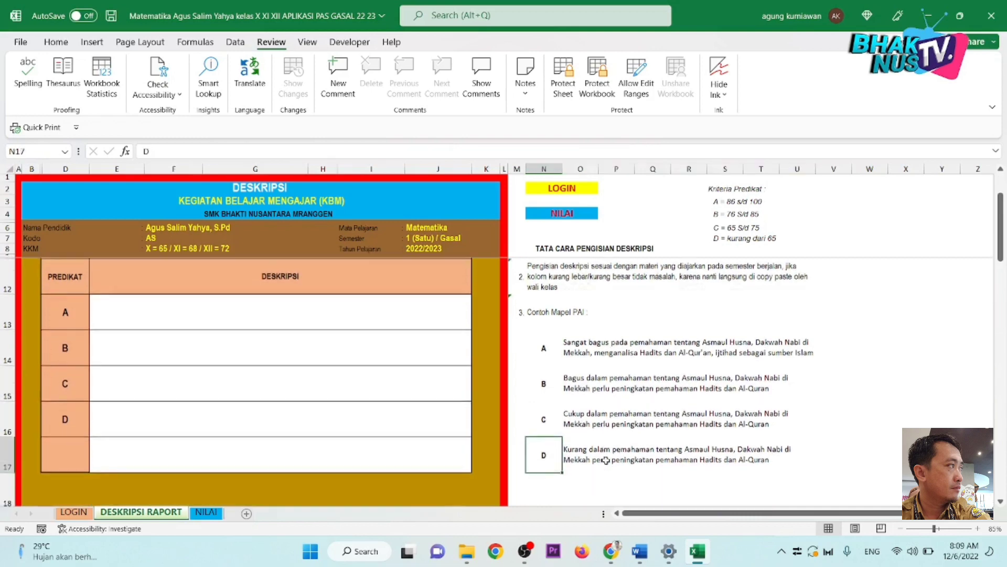
pyautogui.scroll(-1, 594, 423)
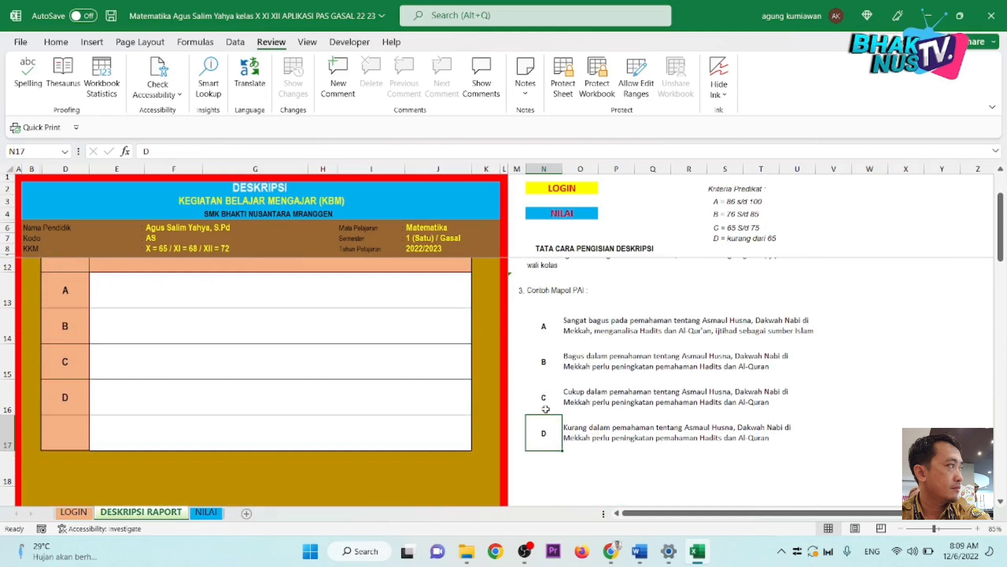
# Step: Enter 'Sangat Bagus dalam memahami konsep Akar, Pangat, Logaritma' in cell E13
pyautogui.scroll(1, 546, 409)
pyautogui.click(251, 359)
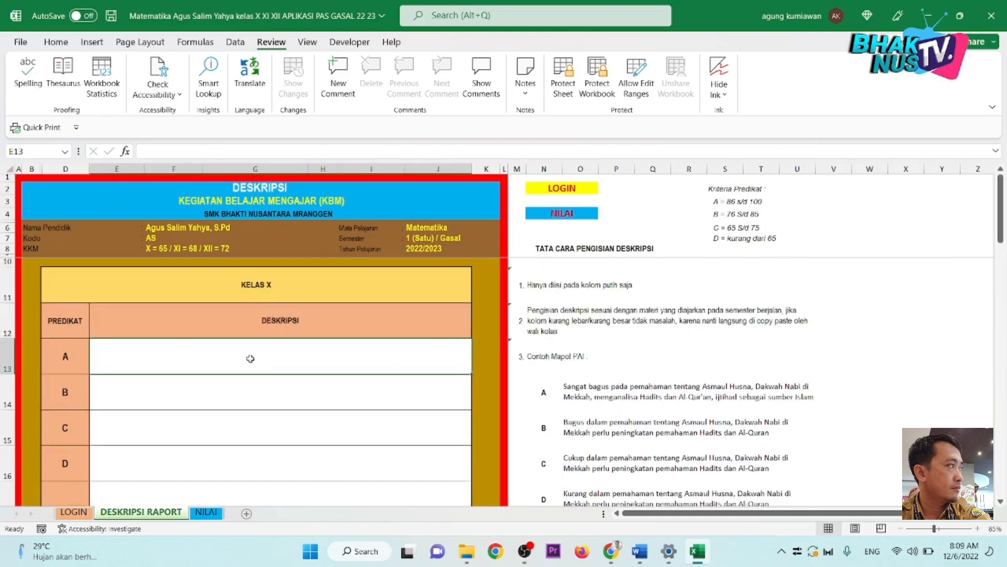
pyautogui.write('Sangat B')
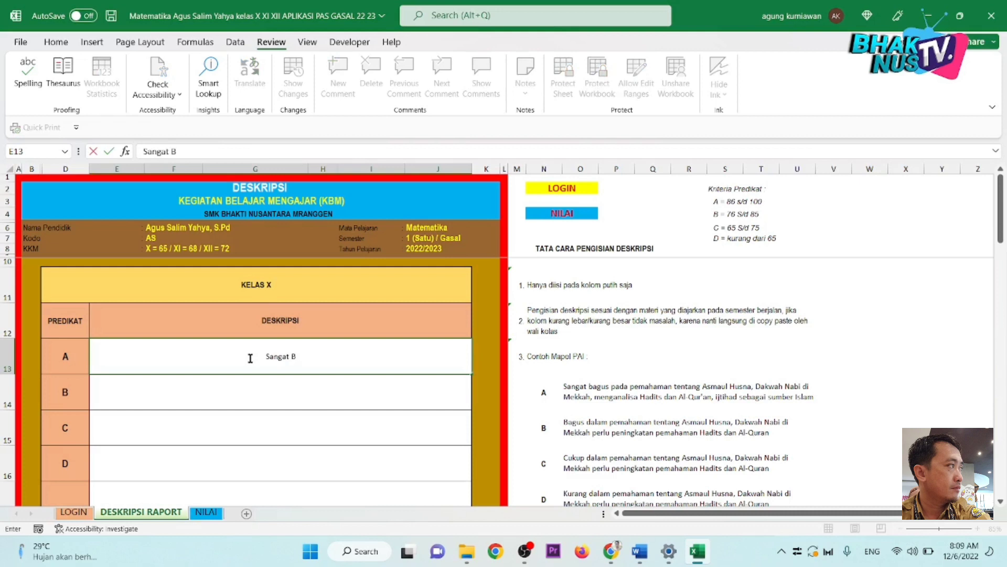
pyautogui.write('agus dalam memahami ')
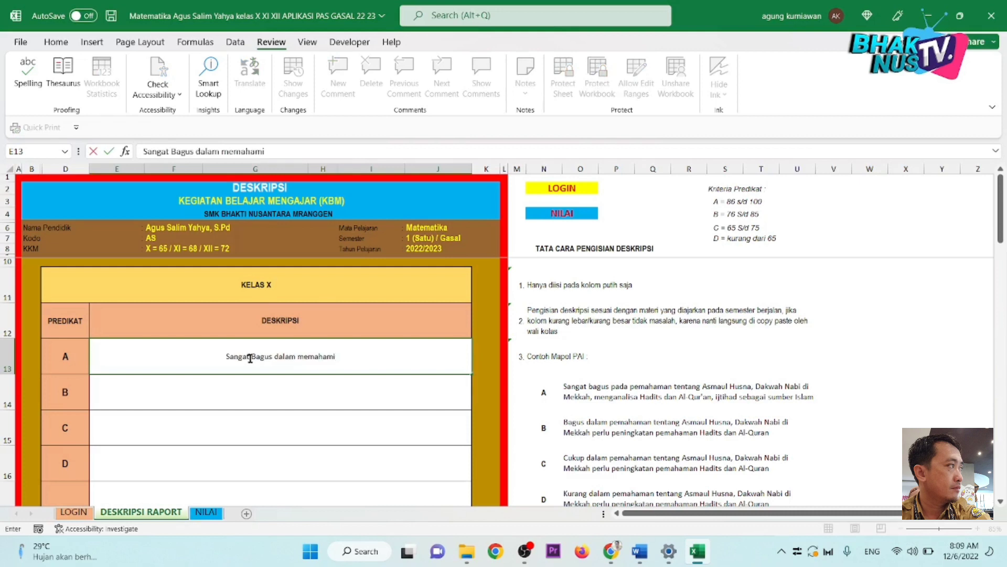
pyautogui.write('konsep Aka')
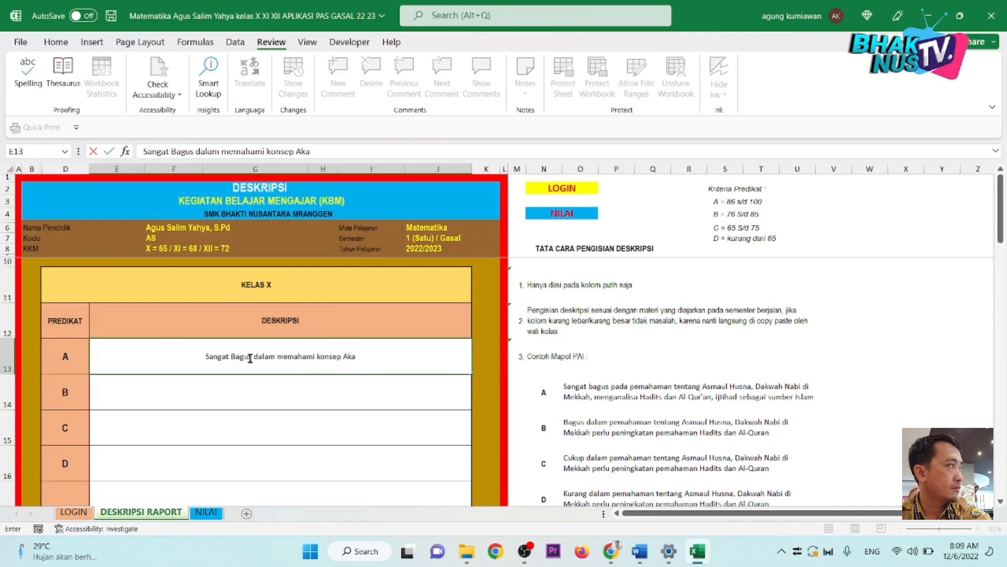
pyautogui.write('r, Panga')
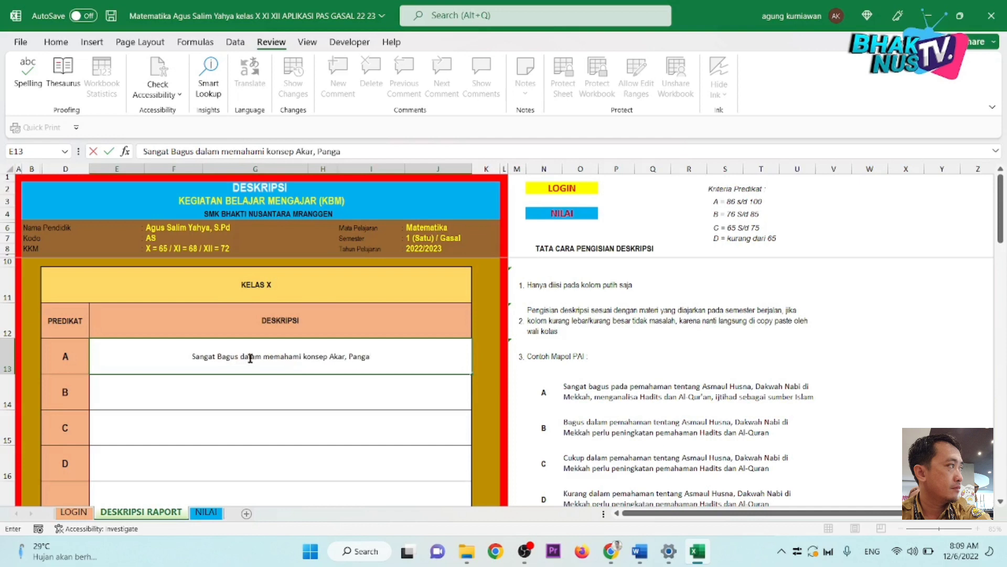
pyautogui.write('t, ')
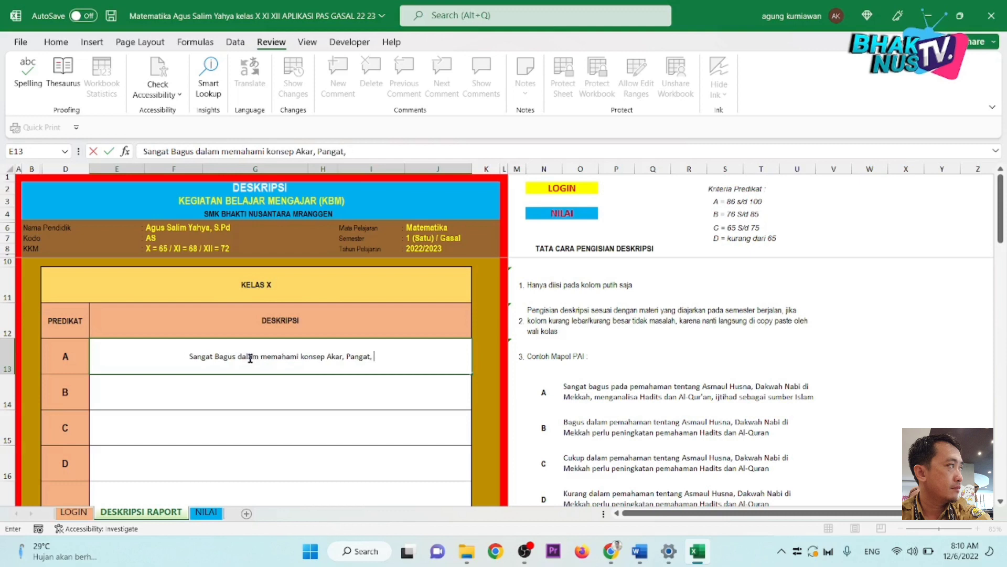
pyautogui.write('Logarit')
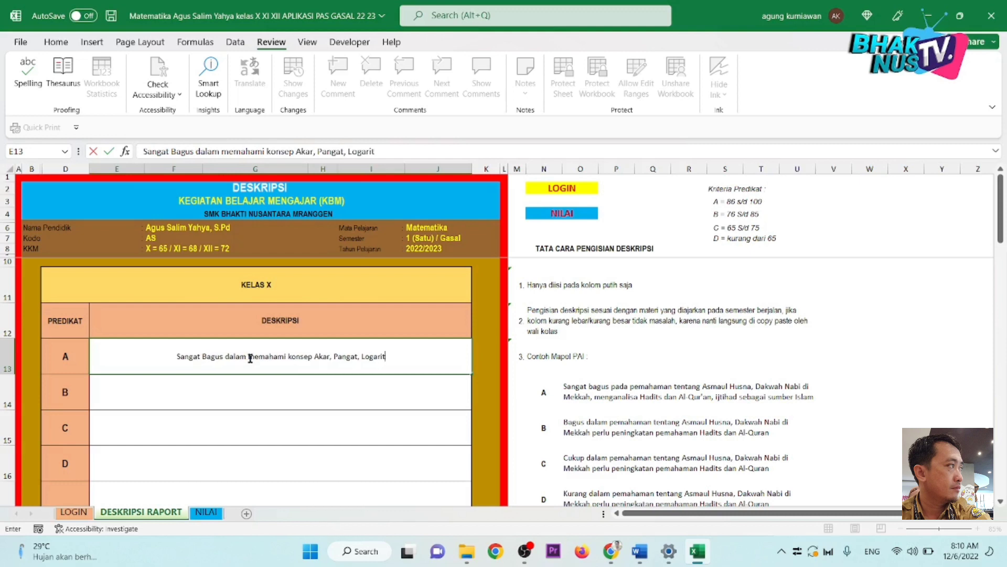
pyautogui.write('ma')
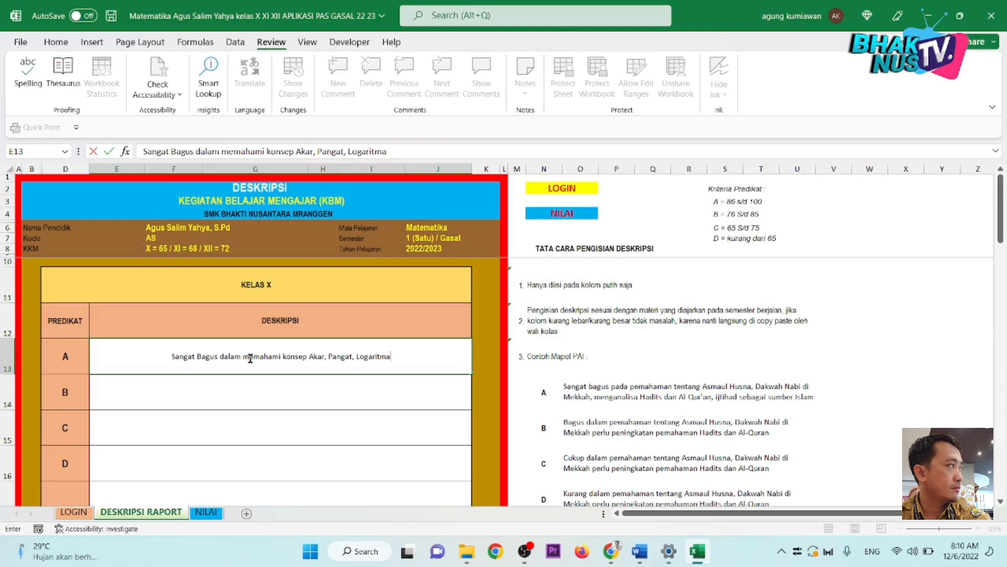
pyautogui.press('Return')
# Step: Copy the predicate A description in E13 into cells E14, E15 and E16
pyautogui.click(265, 355)
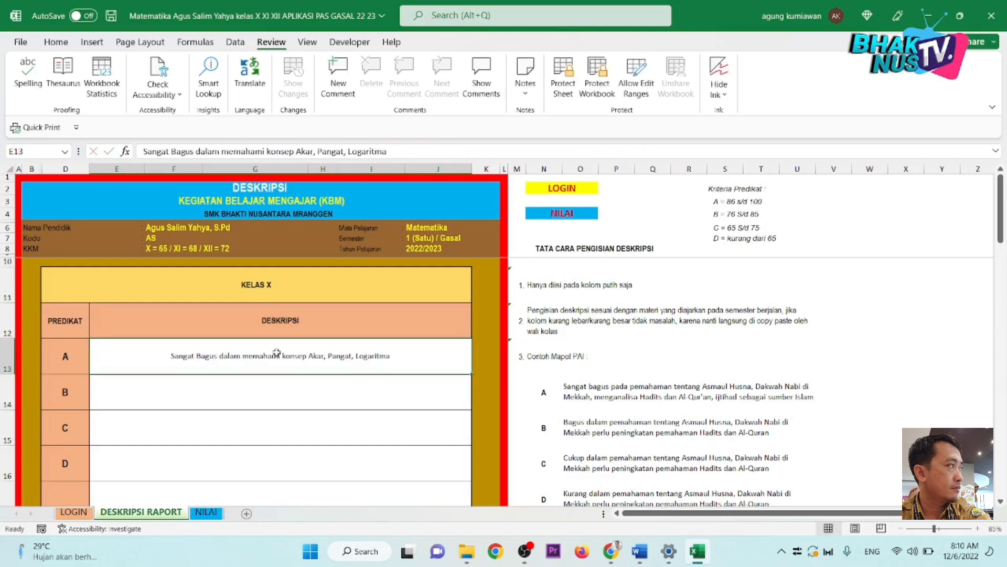
pyautogui.hotkey('ctrl', 'c')
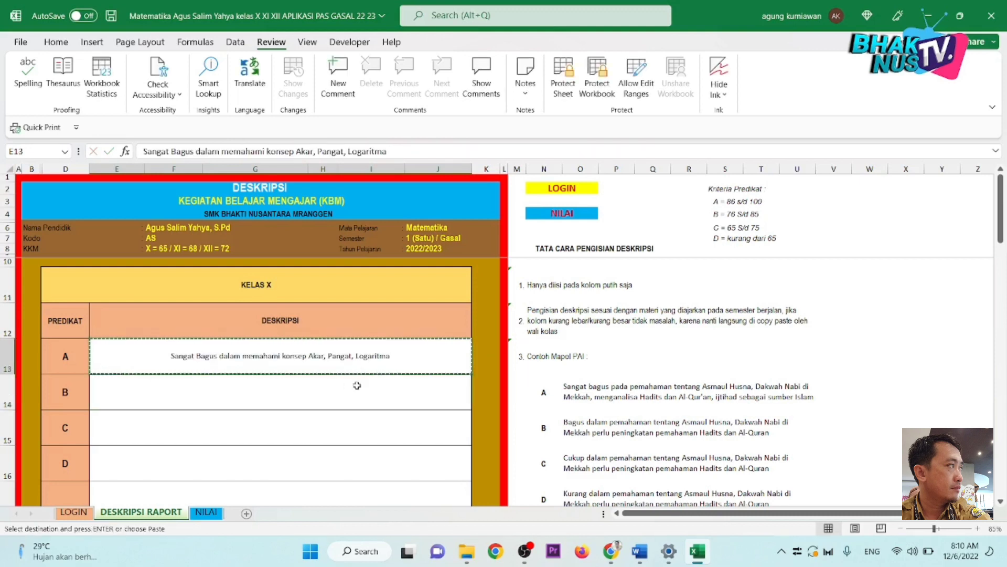
pyautogui.click(363, 405)
pyautogui.hotkey('ctrl', 'v')
pyautogui.click(362, 429)
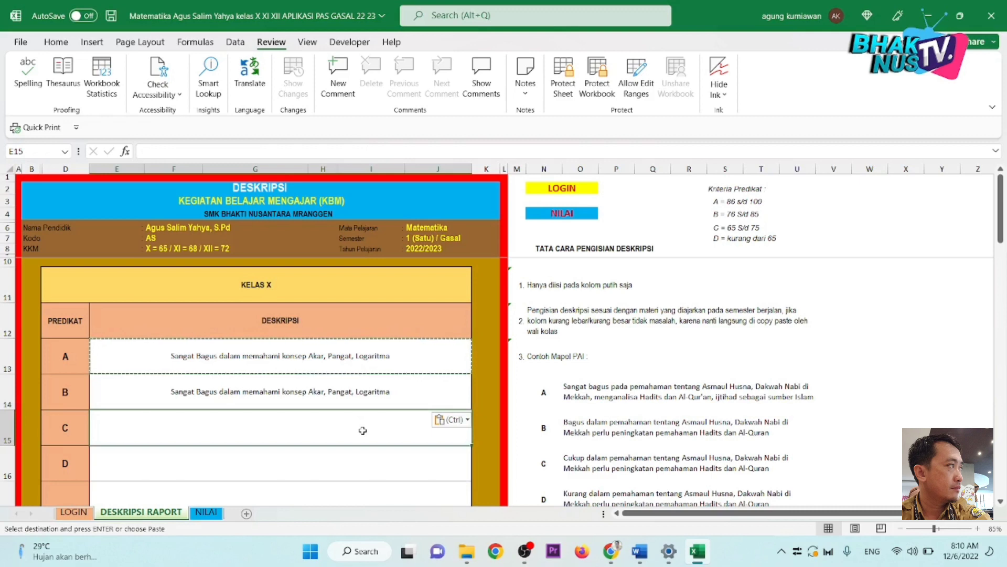
pyautogui.hotkey('ctrl', 'v')
pyautogui.click(355, 462)
pyautogui.hotkey('ctrl', 'v')
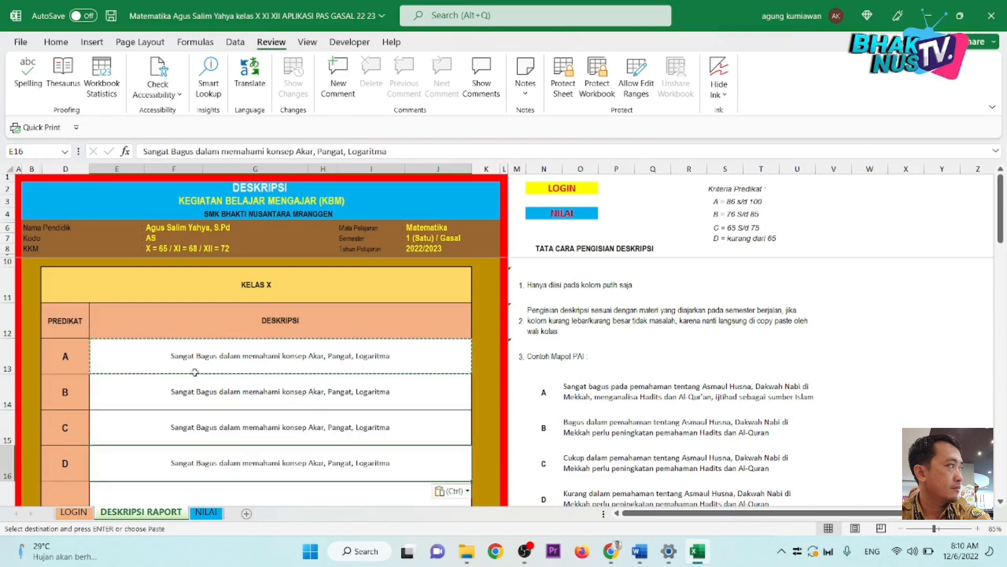
# Step: Replace 'Sangat Bagus' with Baik, Cukup and Kurang in the B, C and D descriptions
pyautogui.click(203, 399)
pyautogui.doubleClick(210, 393)
pyautogui.moveTo(218, 393); pyautogui.dragTo(167, 392)
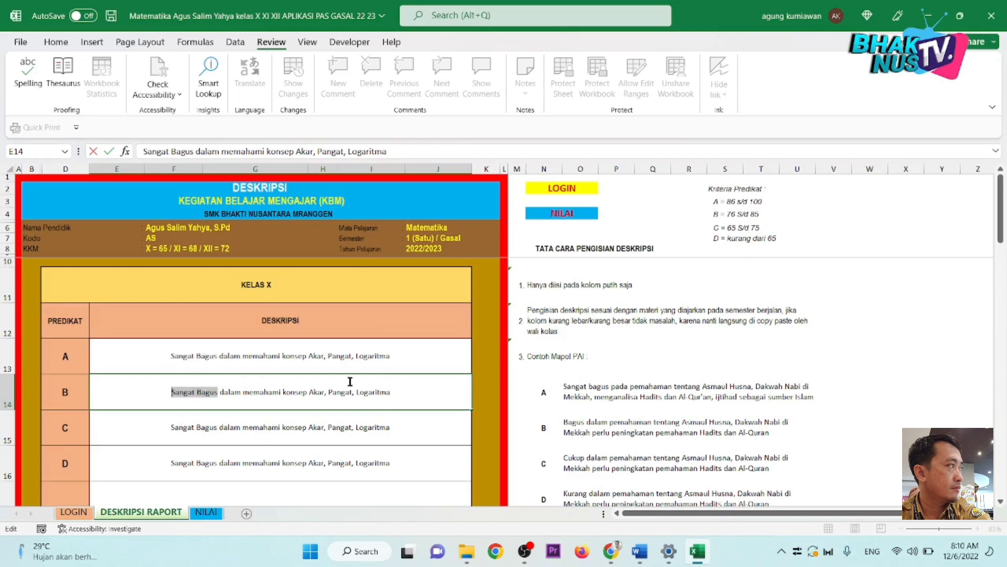
pyautogui.write('Baik')
pyautogui.press('Return')
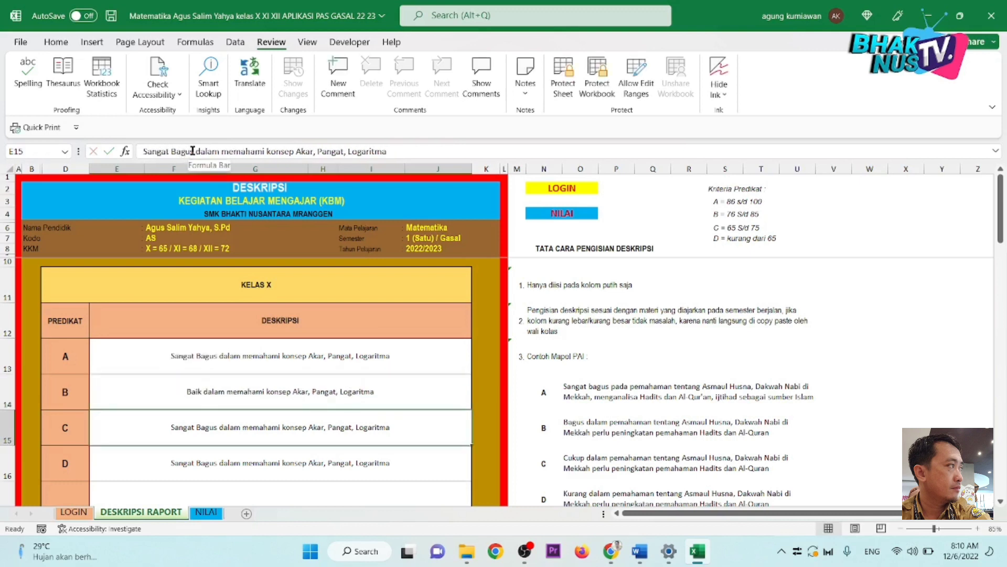
pyautogui.moveTo(193, 149); pyautogui.dragTo(142, 151)
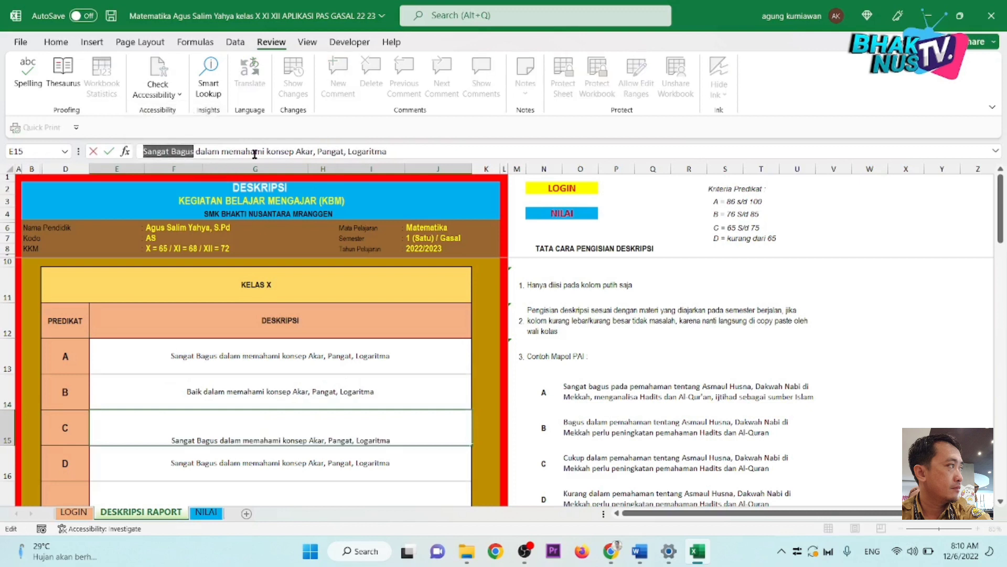
pyautogui.write('Cukup')
pyautogui.press('Return')
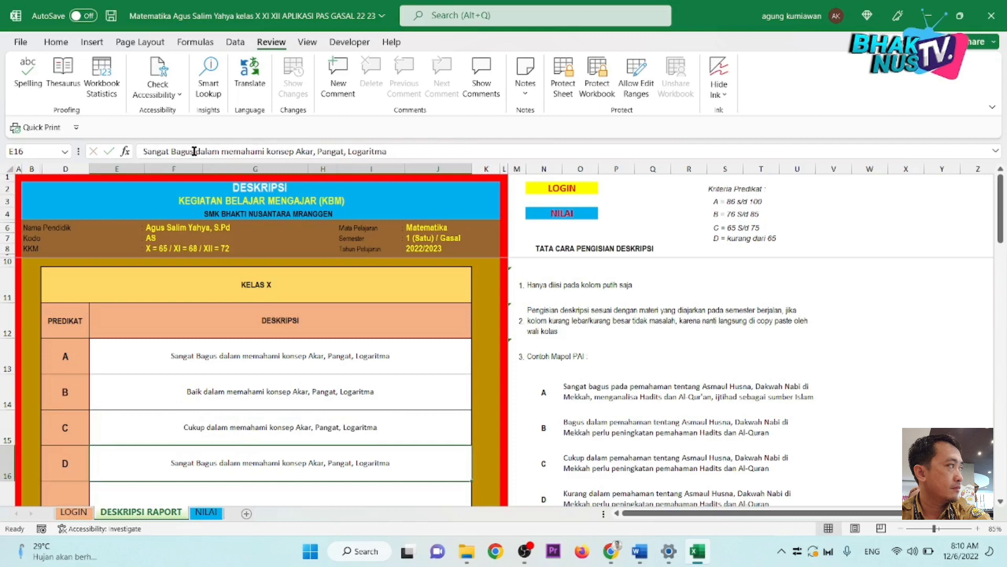
pyautogui.moveTo(193, 151); pyautogui.dragTo(124, 157)
pyautogui.write('Kurang')
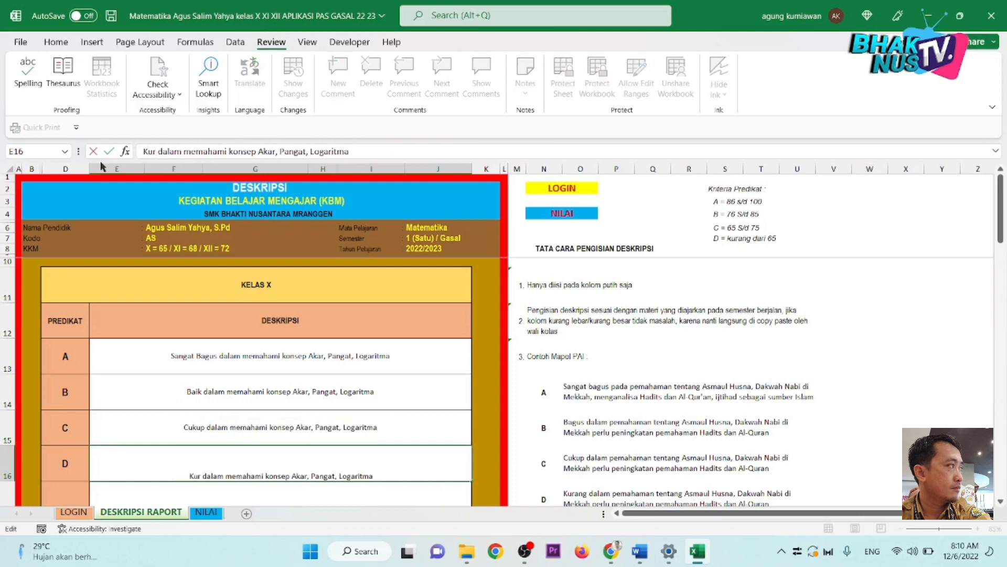
pyautogui.press('Return')
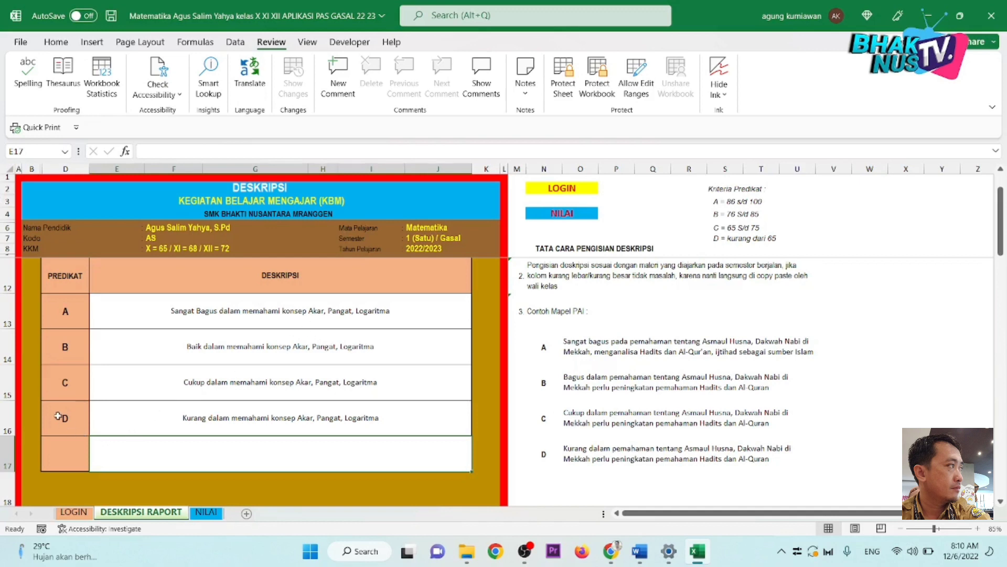
# Step: Review the KELAS X table and select descriptions E13:E16 for predicates A to D
pyautogui.click(231, 420)
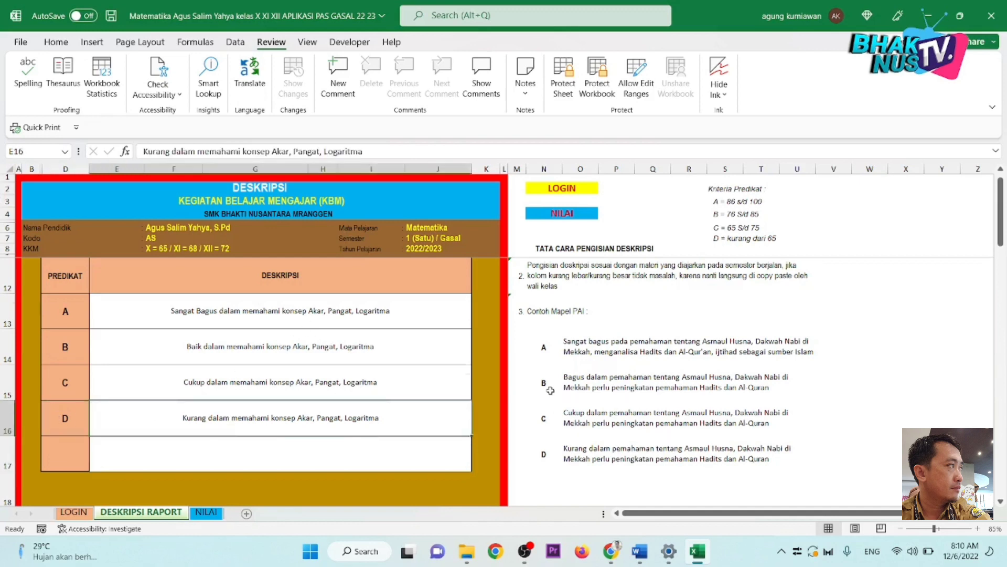
pyautogui.scroll(-1, 546, 390)
pyautogui.scroll(1, 472, 362)
pyautogui.scroll(-2, 315, 377)
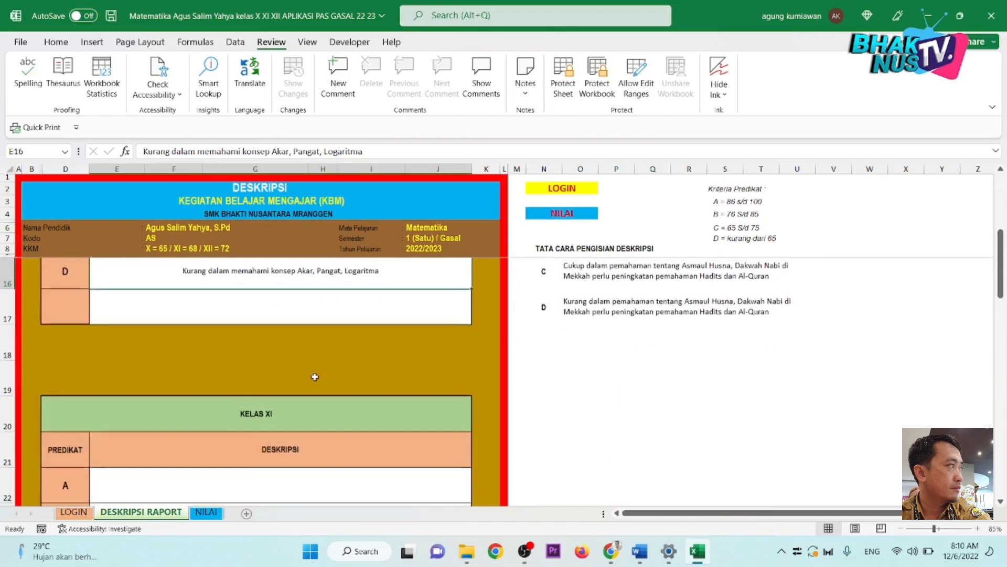
pyautogui.scroll(-4, 315, 377)
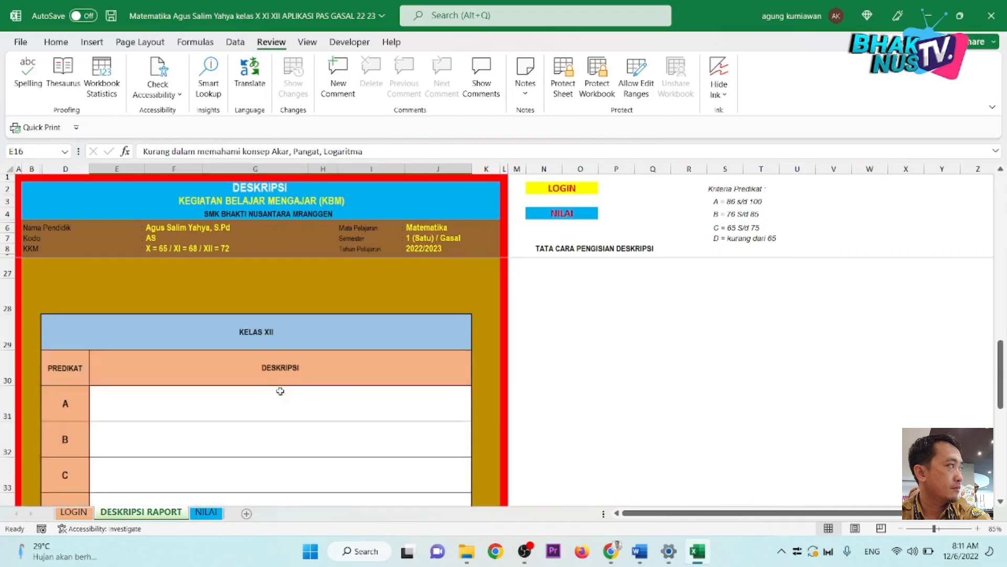
pyautogui.scroll(2, 280, 391)
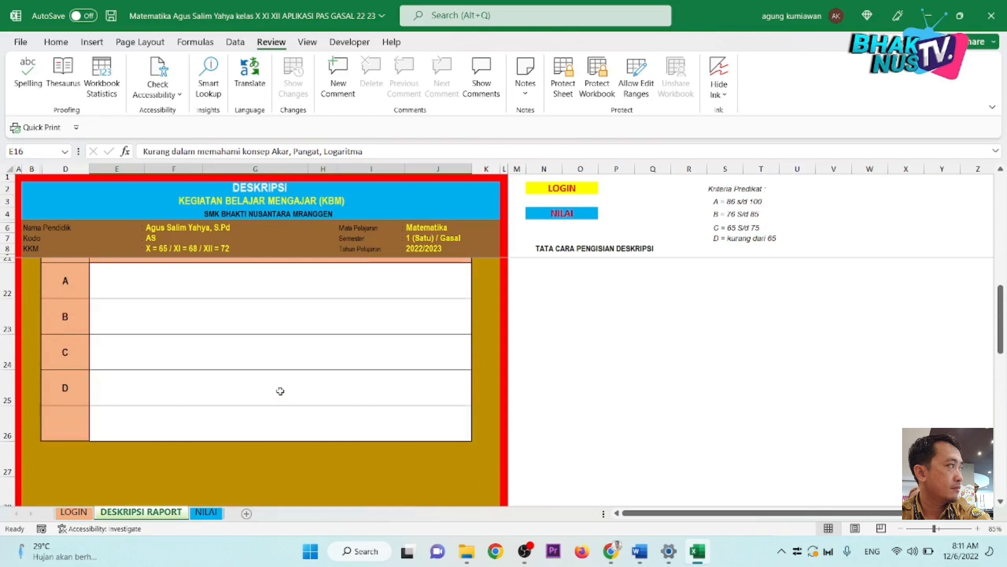
pyautogui.scroll(4, 280, 391)
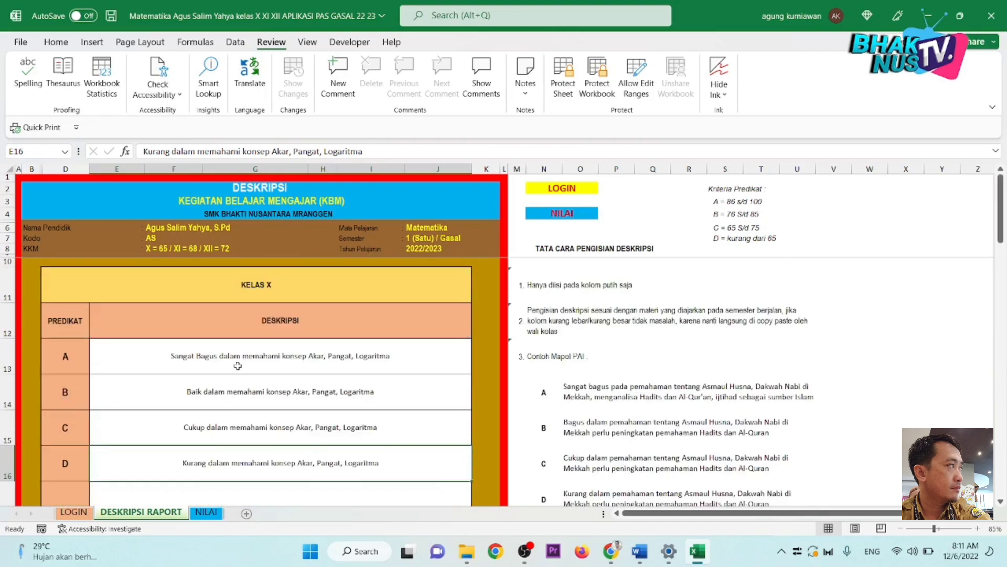
pyautogui.scroll(-2, 426, 431)
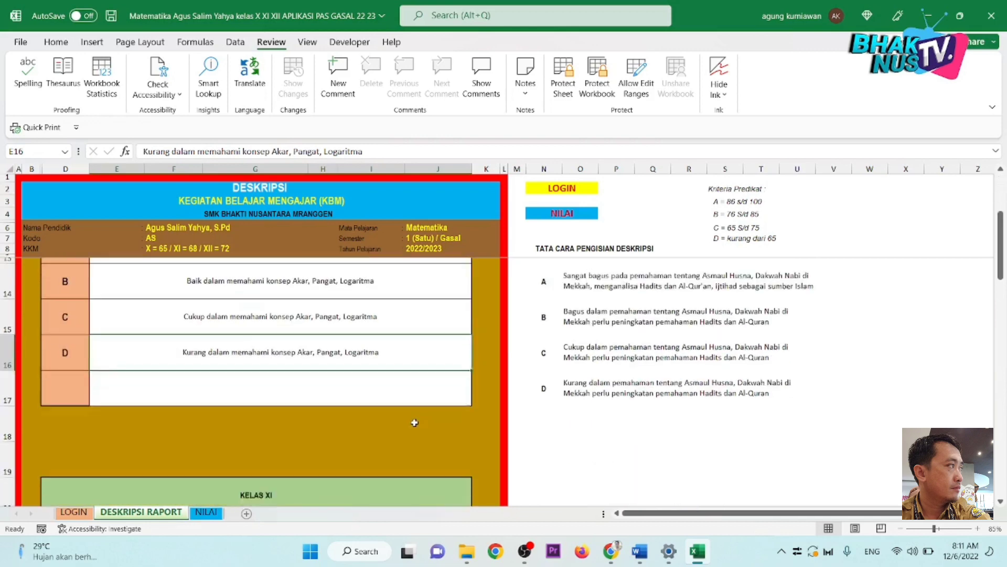
pyautogui.scroll(1, 412, 420)
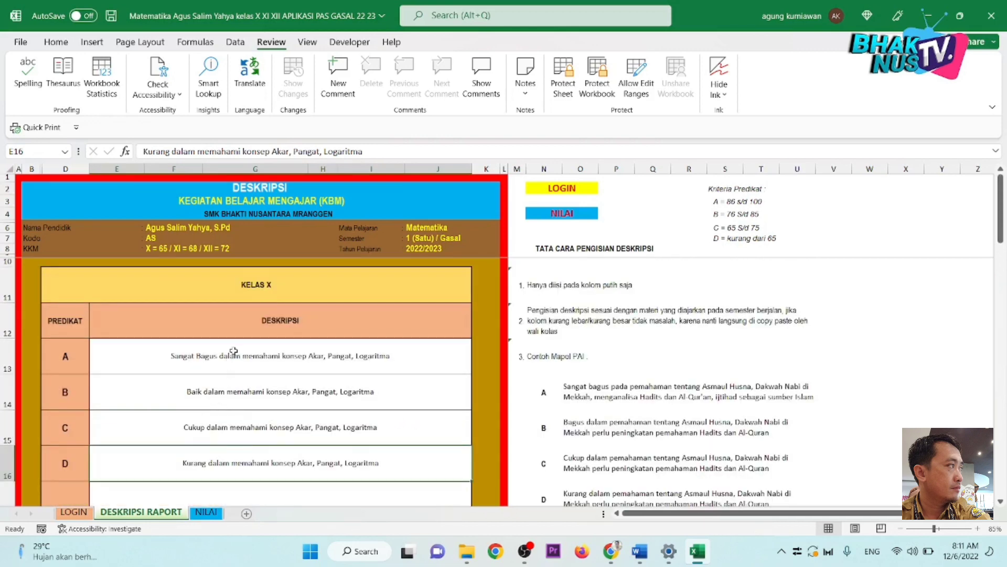
pyautogui.moveTo(233, 351); pyautogui.dragTo(236, 467)
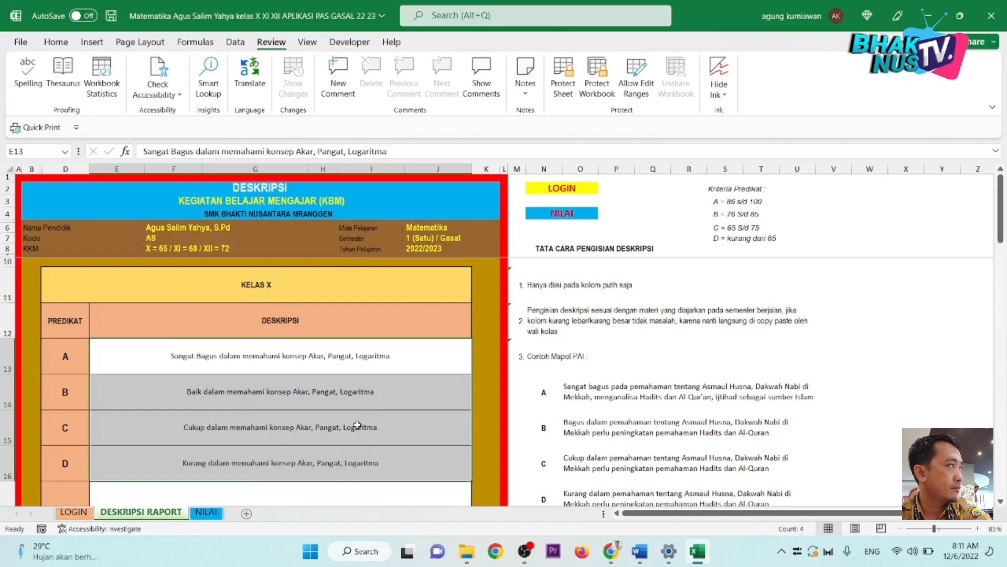
# Step: Copy the KELAS X descriptions and paste them into the KELAS XI table at E22
pyautogui.scroll(-2, 355, 419)
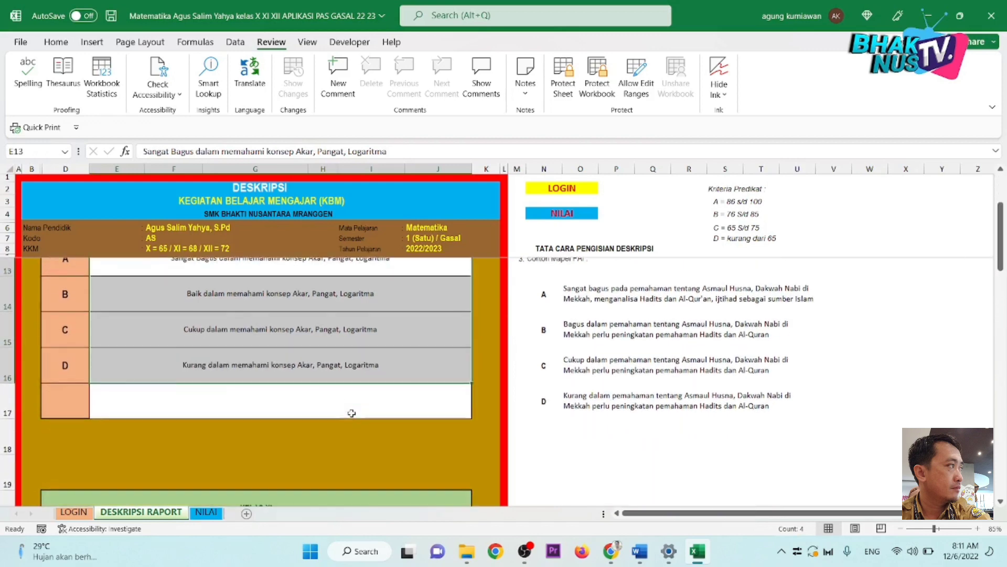
pyautogui.scroll(2, 352, 413)
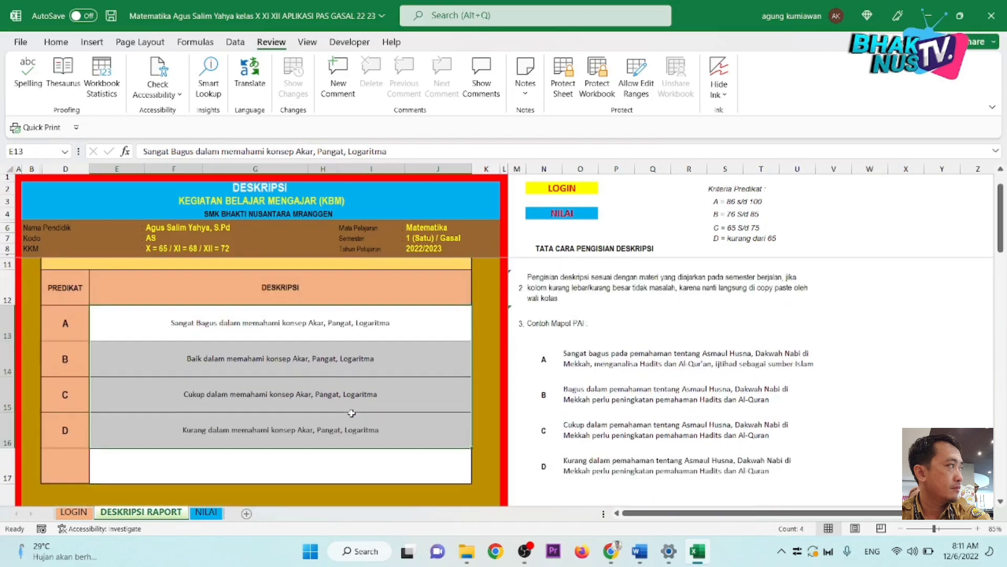
pyautogui.hotkey('ctrl', 'c')
pyautogui.scroll(-5, 351, 413)
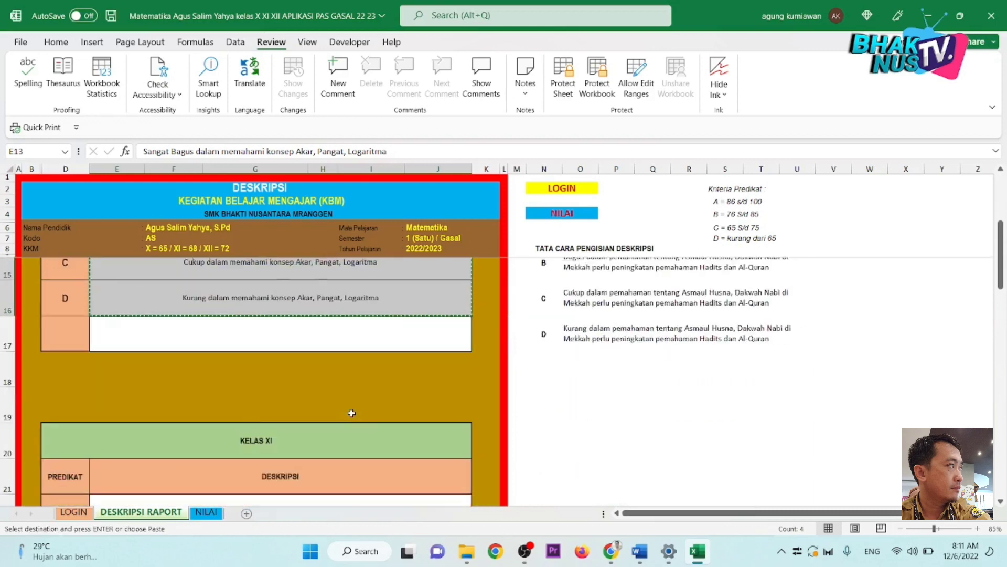
pyautogui.scroll(-1, 351, 413)
pyautogui.click(313, 390)
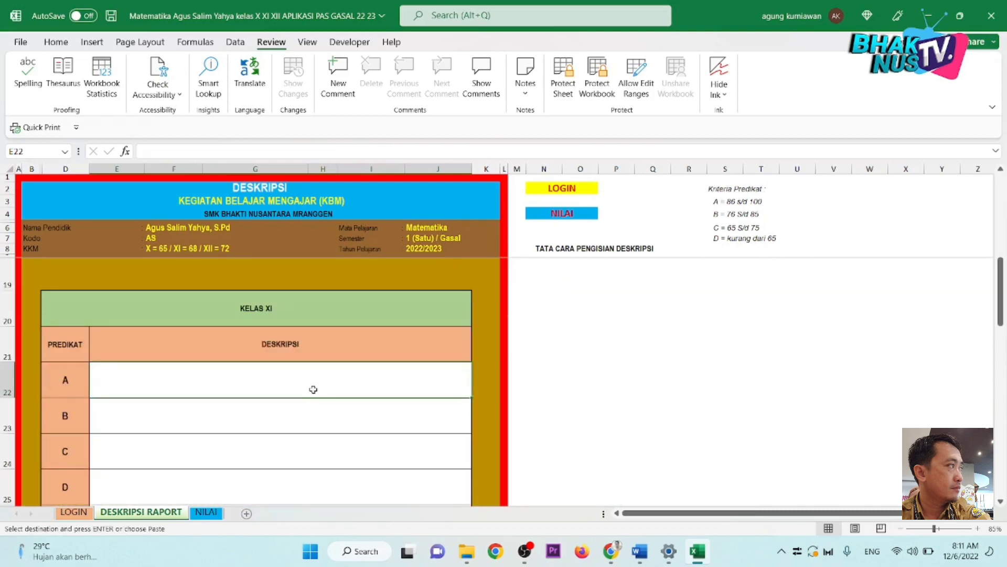
pyautogui.hotkey('ctrl', 'v')
# Step: Paste the same descriptions into the KELAS XII table at E31 and check the result
pyautogui.scroll(-2, 313, 389)
pyautogui.click(297, 457)
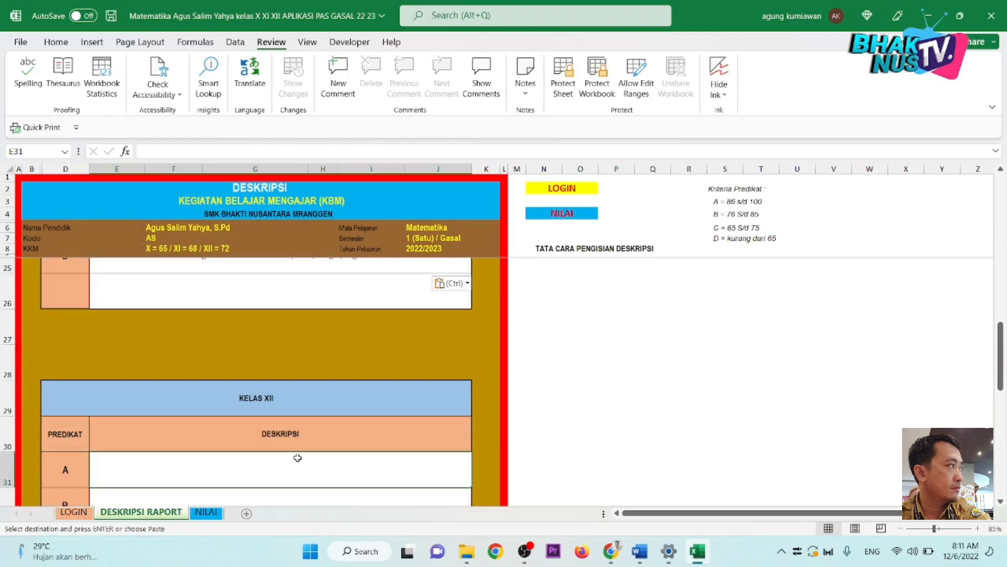
pyautogui.hotkey('ctrl', 'v')
pyautogui.scroll(3, 310, 436)
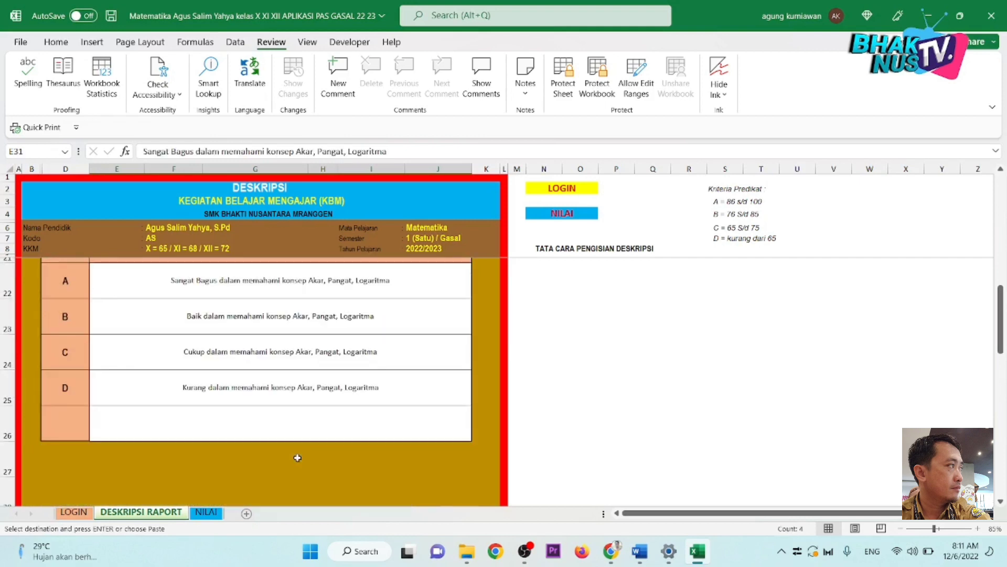
pyautogui.click(321, 412)
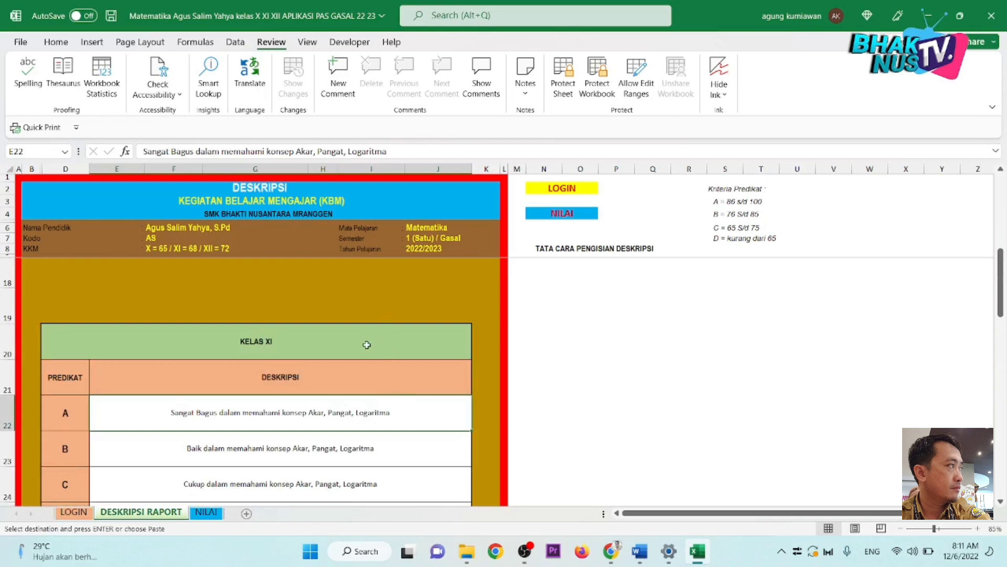
pyautogui.scroll(3, 367, 344)
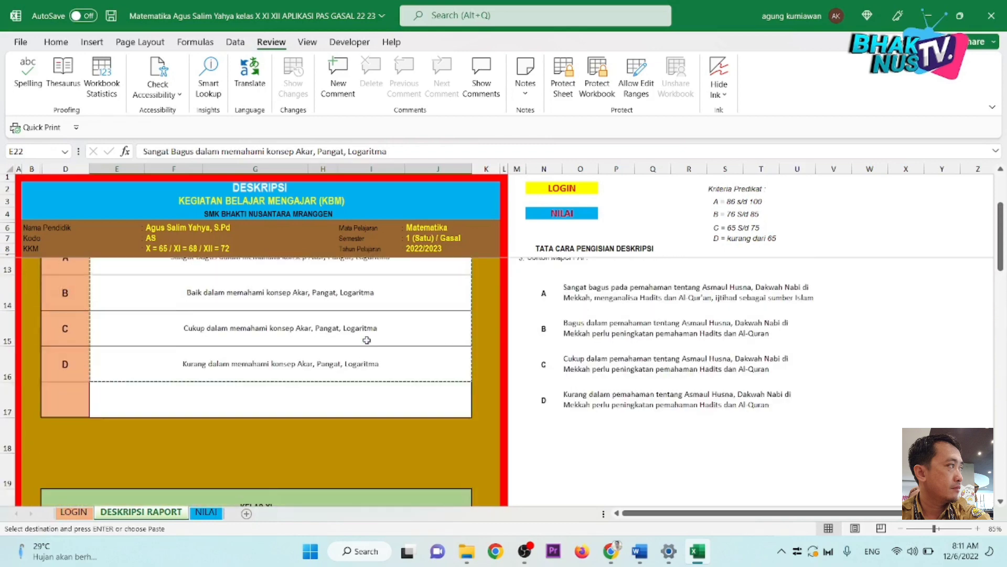
pyautogui.scroll(-2, 366, 341)
# Step: Click below the KELAS X table, where a stray backtick gets typed, and scroll the tables
pyautogui.click(367, 340)
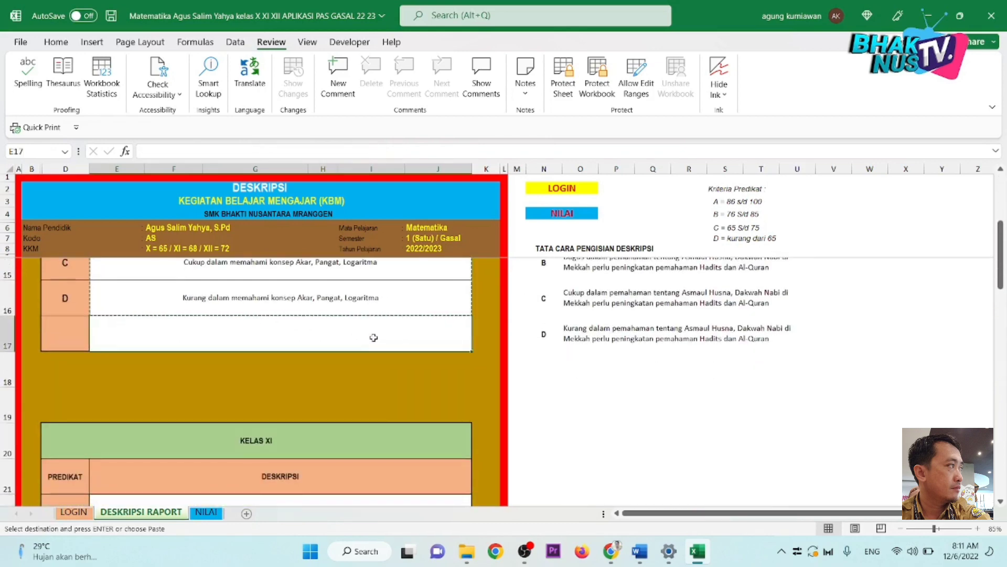
pyautogui.write('`')
pyautogui.scroll(-2, 350, 369)
pyautogui.scroll(-3, 350, 369)
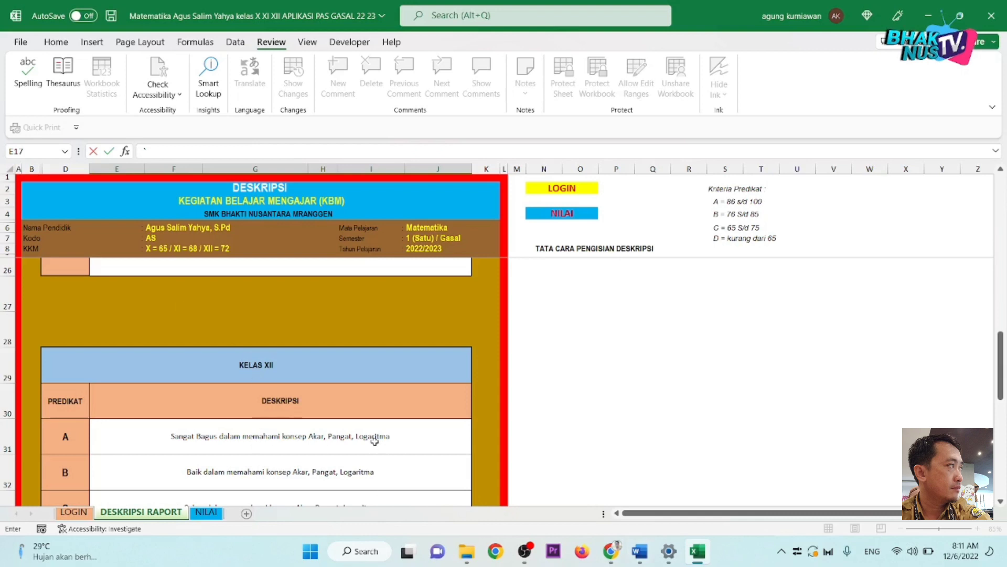
pyautogui.scroll(-2, 374, 441)
pyautogui.scroll(-1, 375, 442)
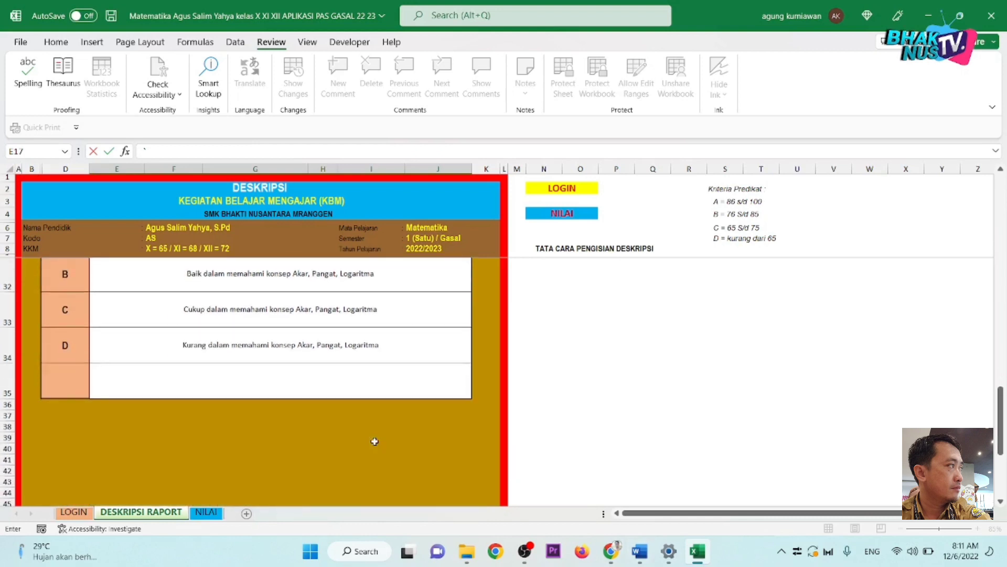
pyautogui.scroll(3, 342, 434)
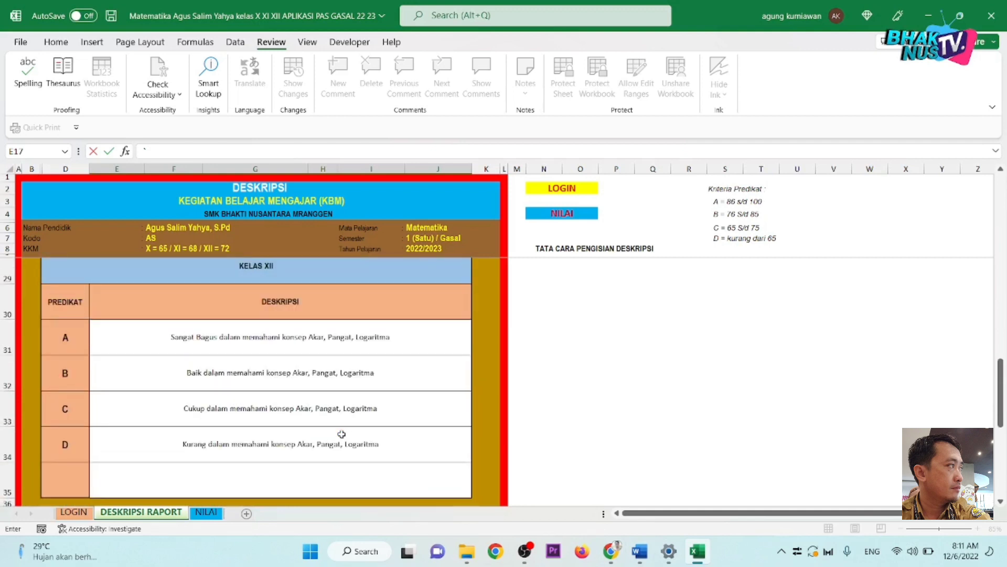
pyautogui.scroll(3, 341, 434)
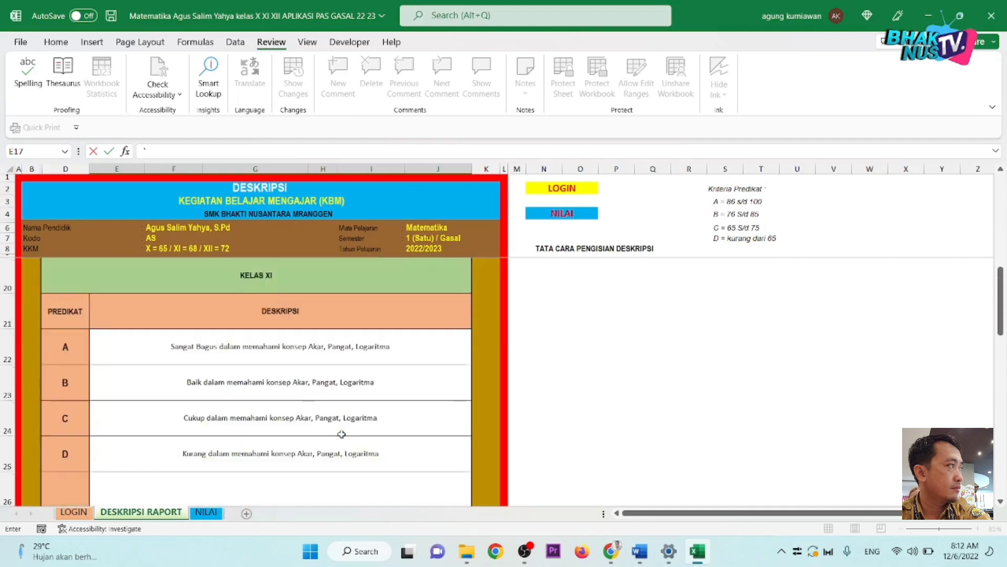
pyautogui.scroll(3, 342, 434)
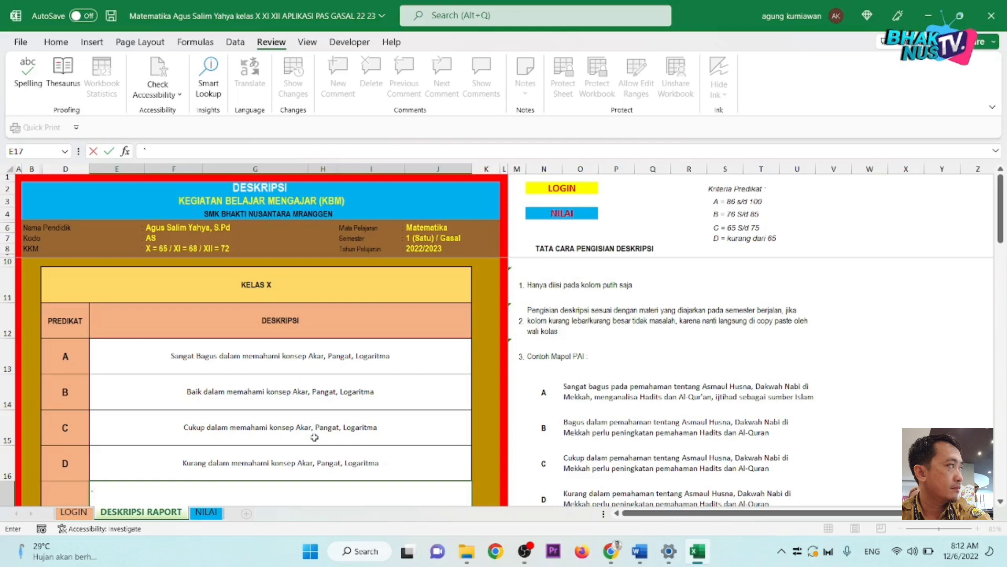
# Step: End the stray edit, check the KELAS XII descriptions, and switch to the NILAI sheet
pyautogui.scroll(-5, 314, 437)
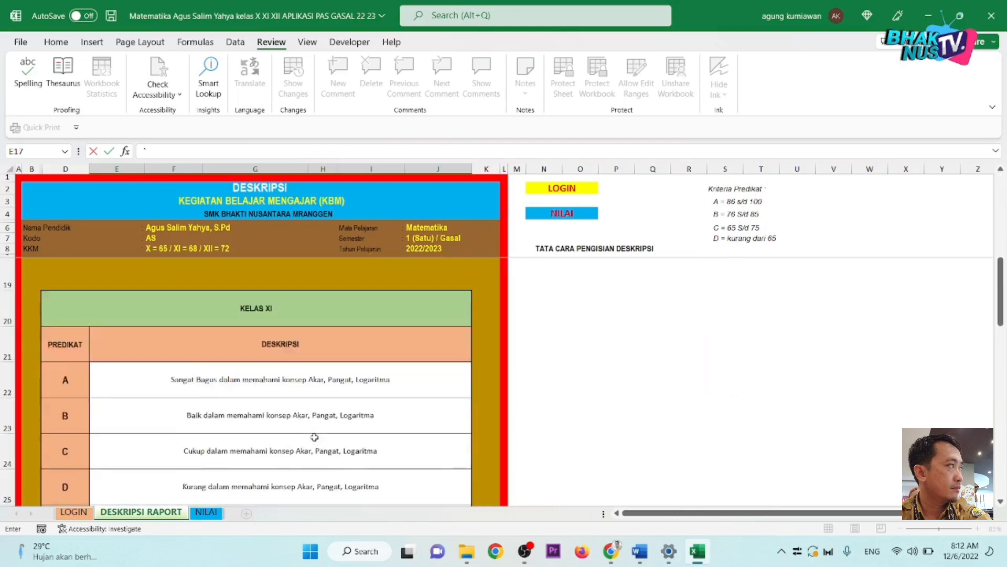
pyautogui.scroll(-2, 315, 437)
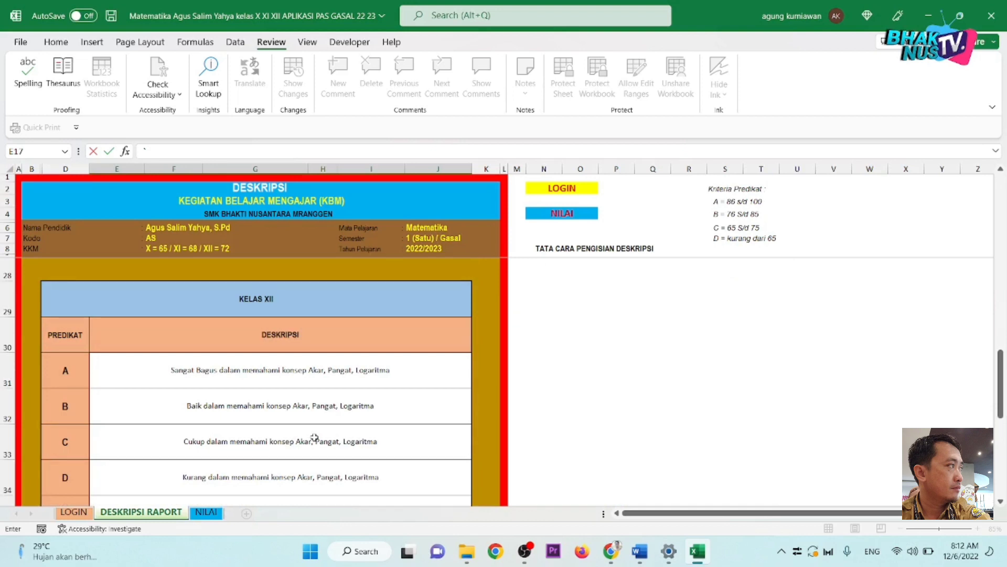
pyautogui.click(314, 437)
pyautogui.click(335, 403)
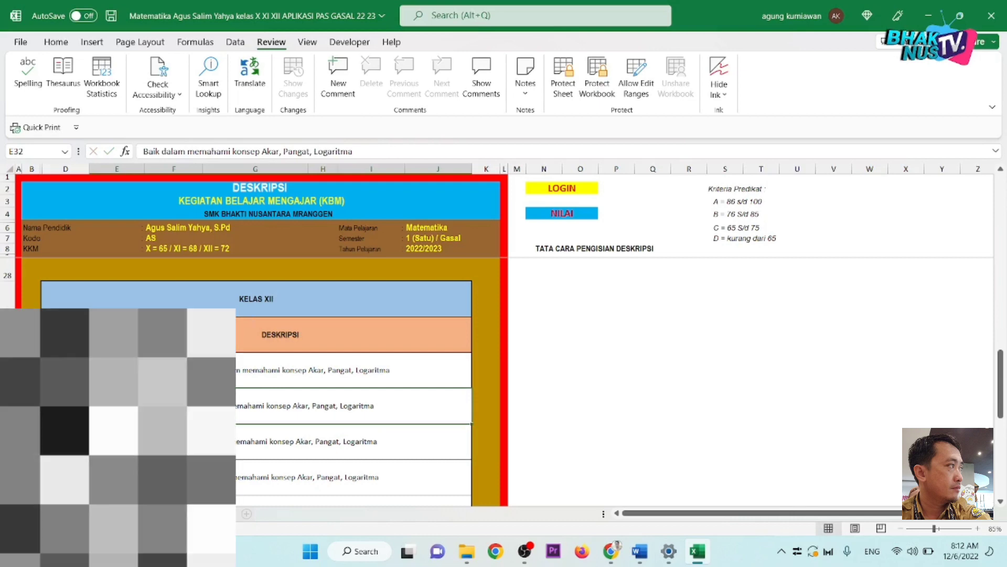
pyautogui.click(208, 512)
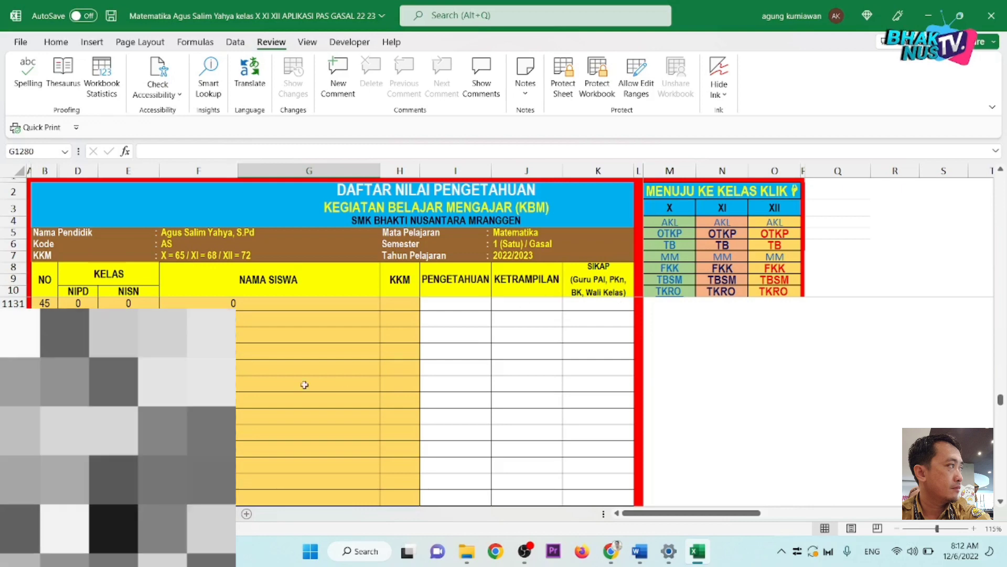
# Step: Jump to the X MM student list, select Pengetahuan cell I203, then switch to the Data PAS GASAL 22 23 folder
pyautogui.scroll(5, 268, 382)
pyautogui.scroll(-5, 269, 381)
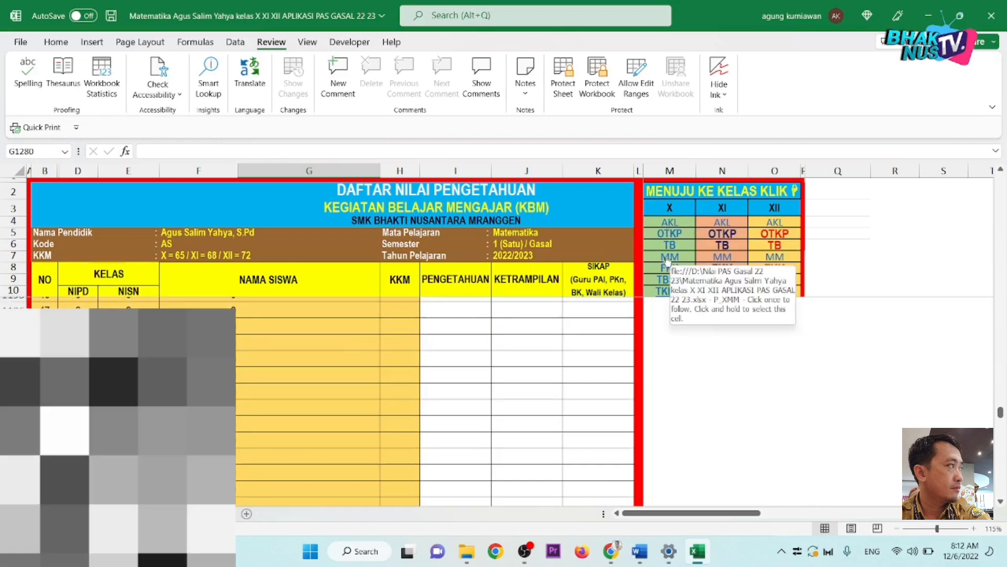
pyautogui.click(668, 258)
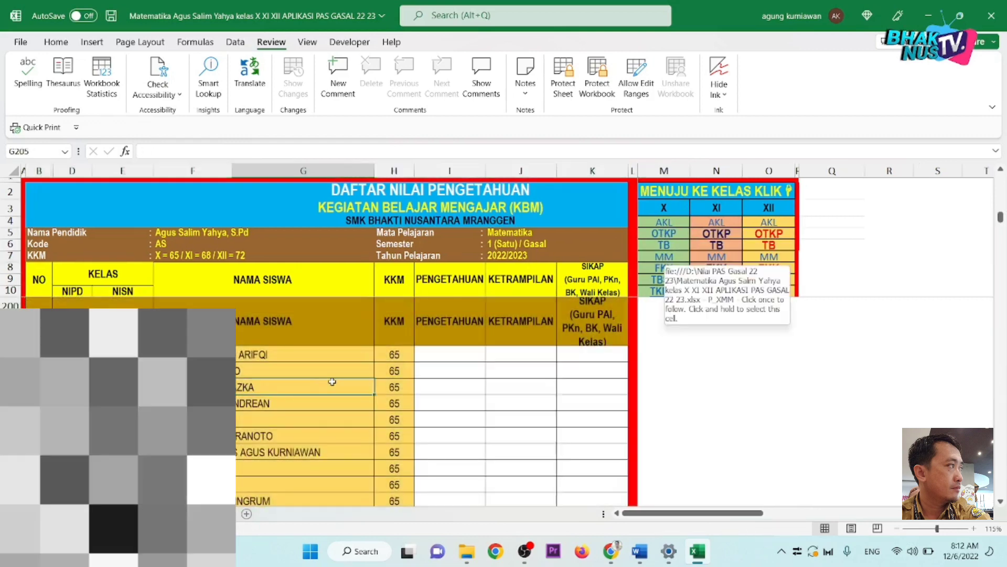
pyautogui.click(443, 355)
pyautogui.click(543, 354)
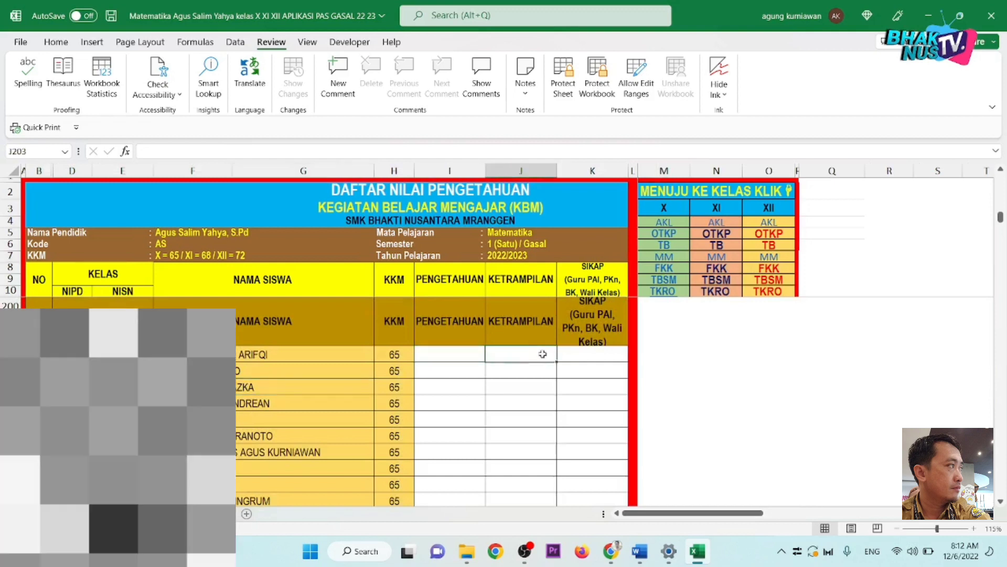
pyautogui.click(450, 352)
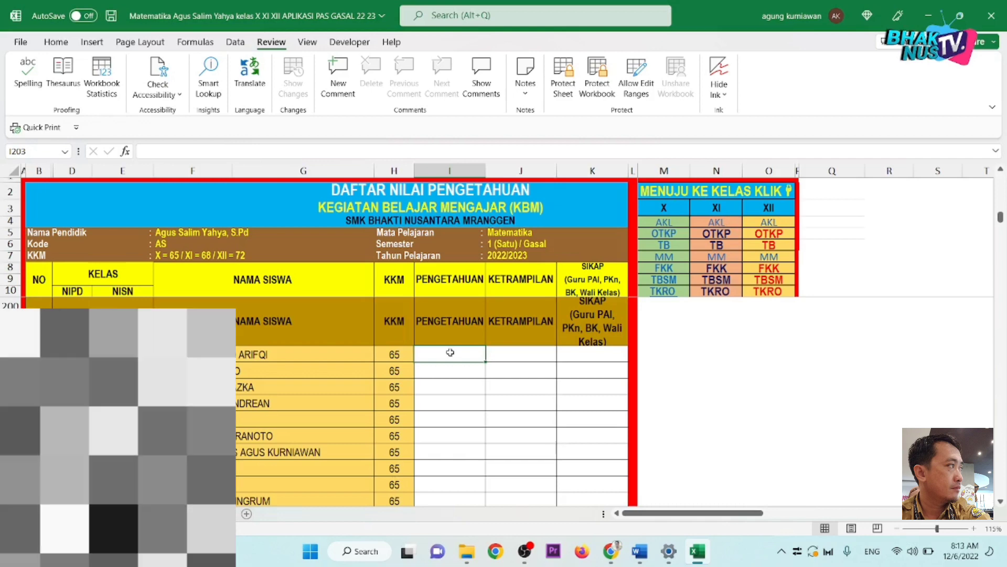
pyautogui.moveTo(466, 553)
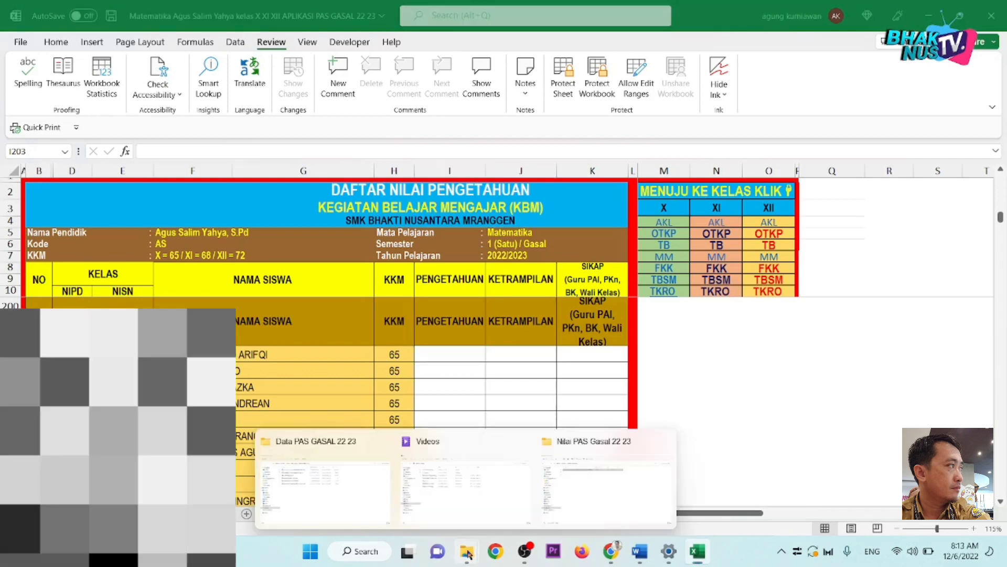
pyautogui.click(346, 478)
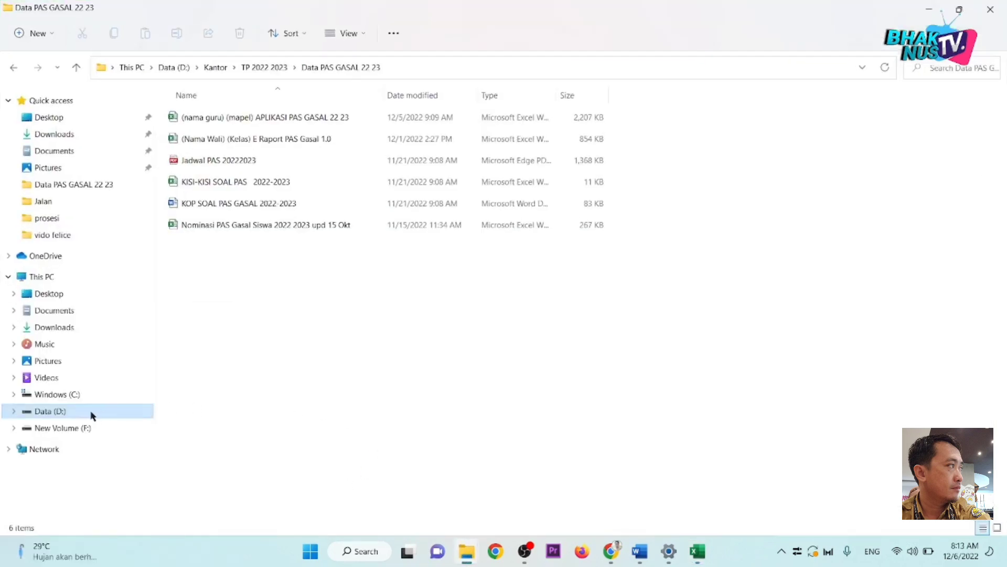
# Step: Browse New Volume (F:) to Perangkat Pembelajaran Ke Aplikasi and open the X MM administration workbook
pyautogui.click(76, 427)
pyautogui.doubleClick(192, 118)
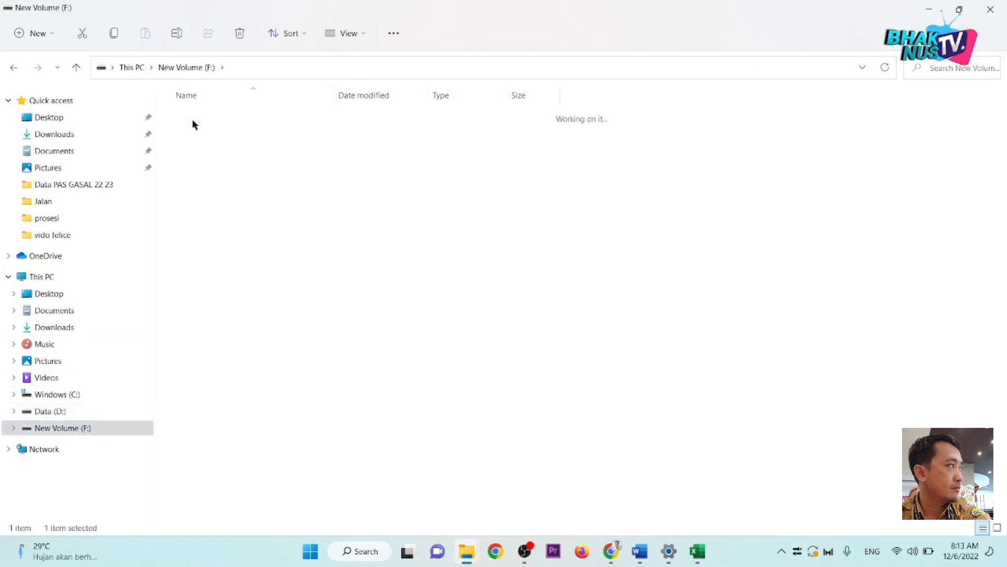
pyautogui.doubleClick(213, 479)
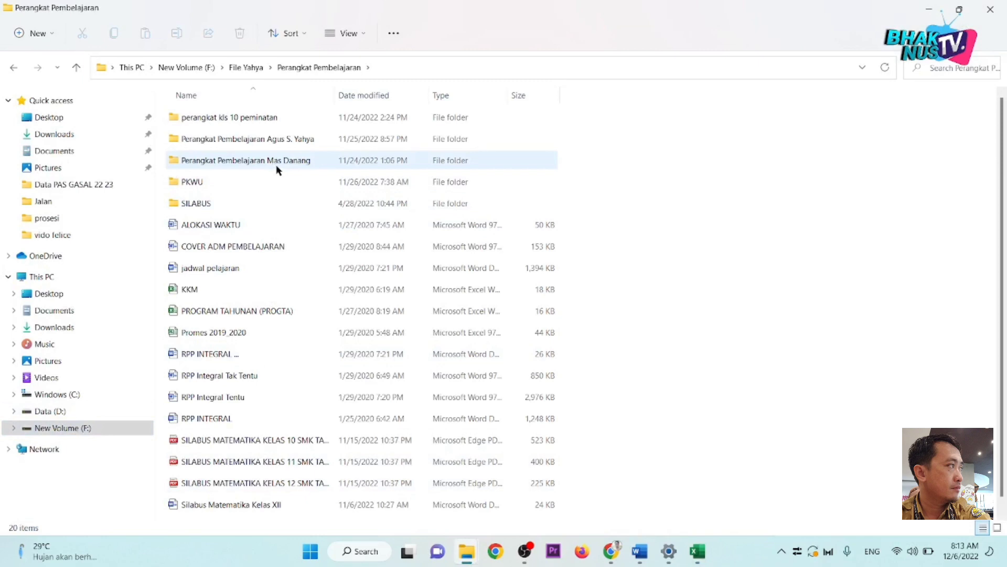
pyautogui.doubleClick(283, 139)
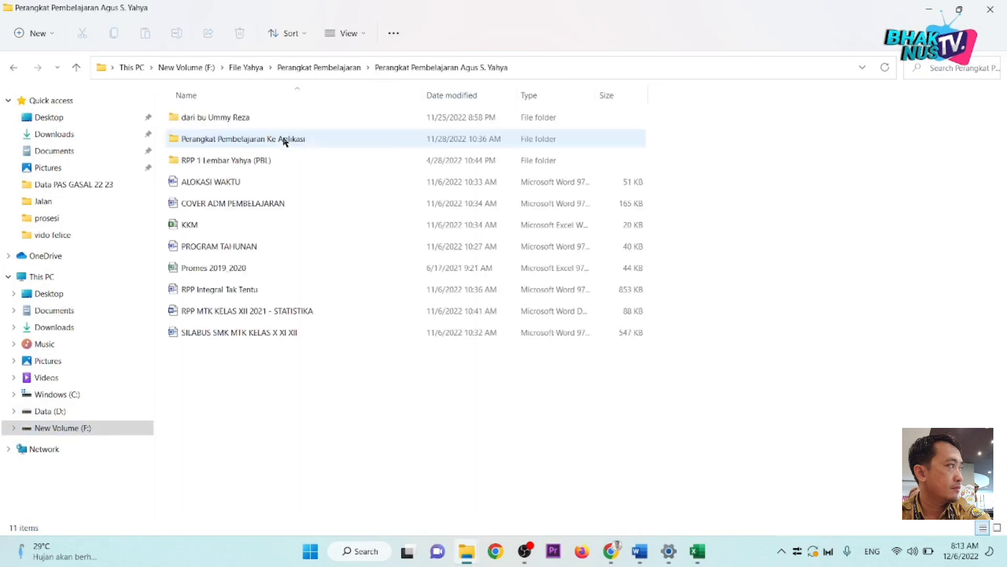
pyautogui.click(291, 140)
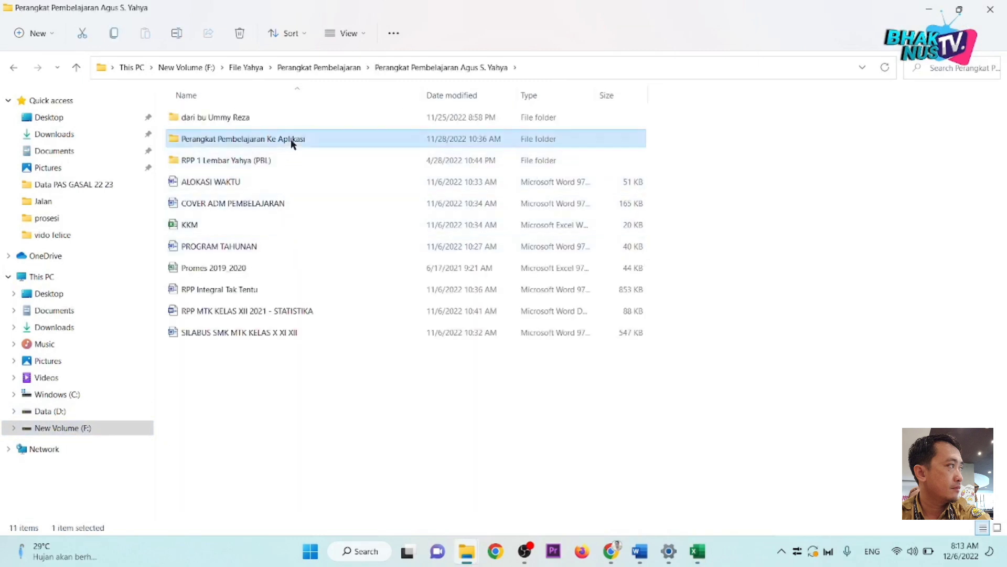
pyautogui.doubleClick(292, 142)
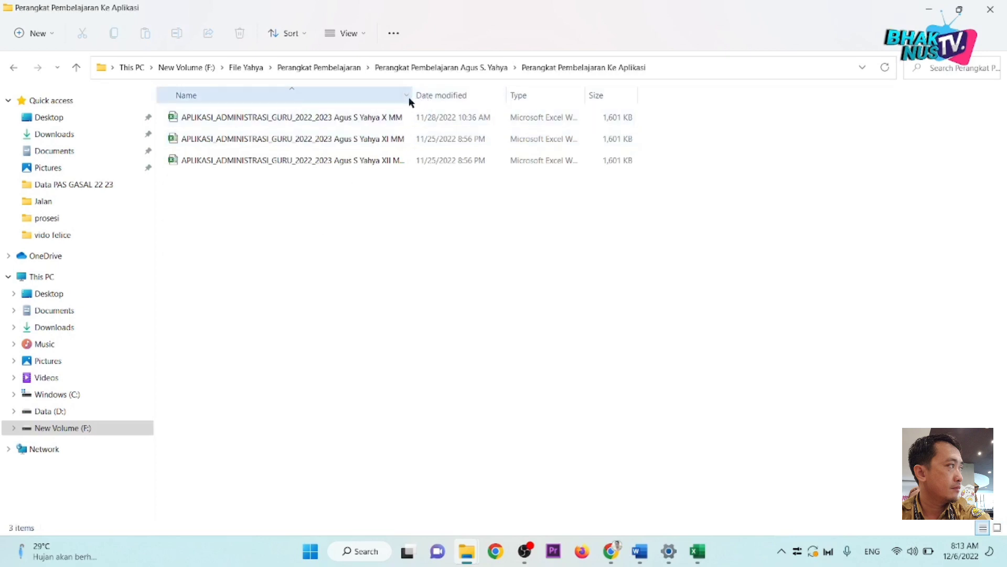
pyautogui.moveTo(412, 96); pyautogui.dragTo(433, 96)
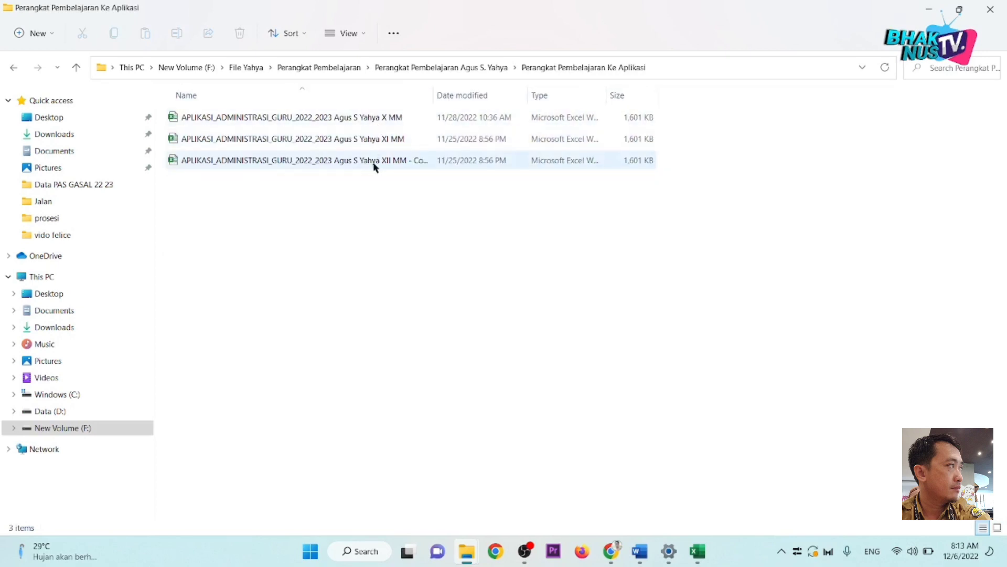
pyautogui.doubleClick(376, 118)
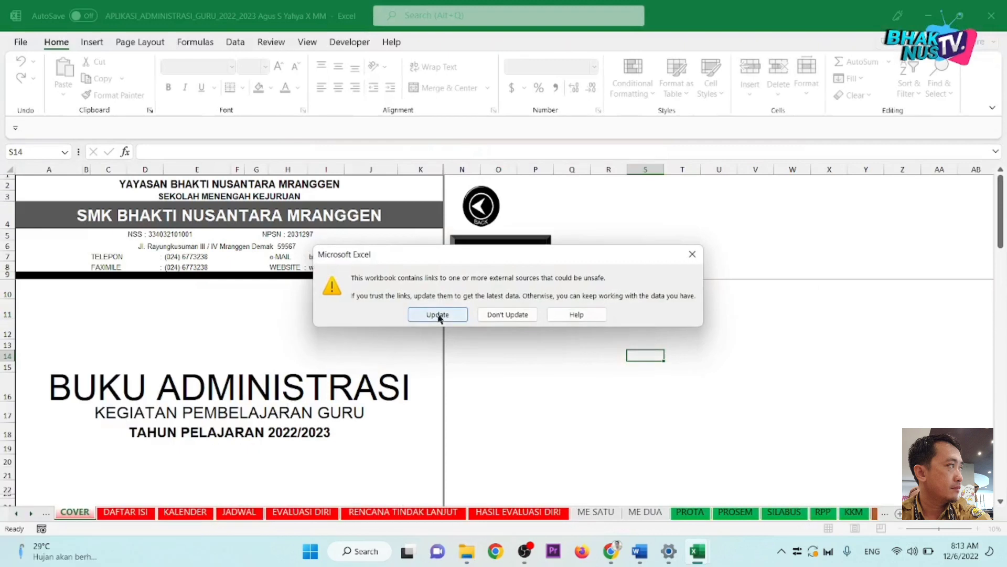
# Step: Get past the external-links warning with Update and Continue, then view the KOREKSI UTS sheet
pyautogui.click(453, 315)
pyautogui.moveTo(712, 543)
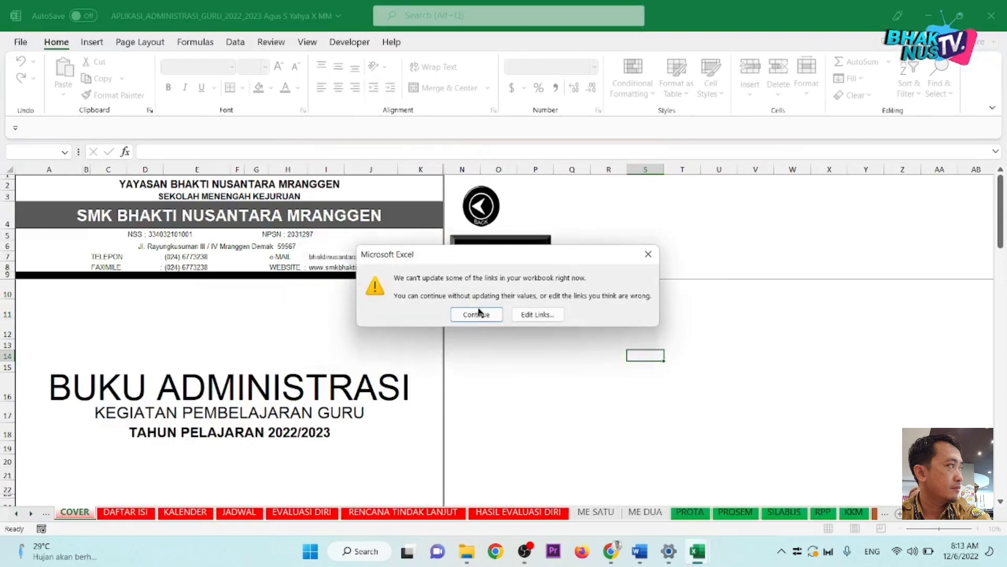
pyautogui.click(477, 314)
pyautogui.click(31, 513)
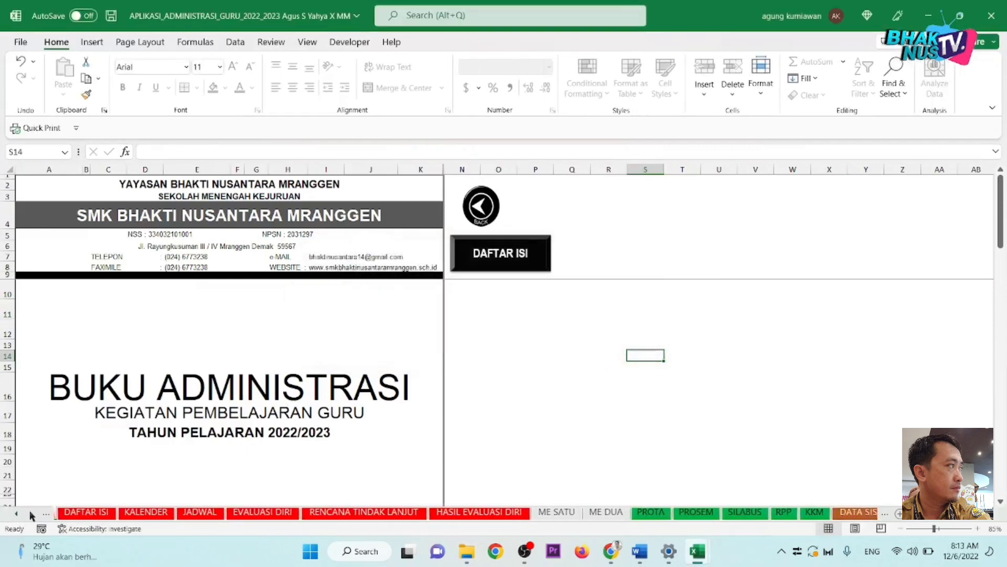
pyautogui.click(31, 516)
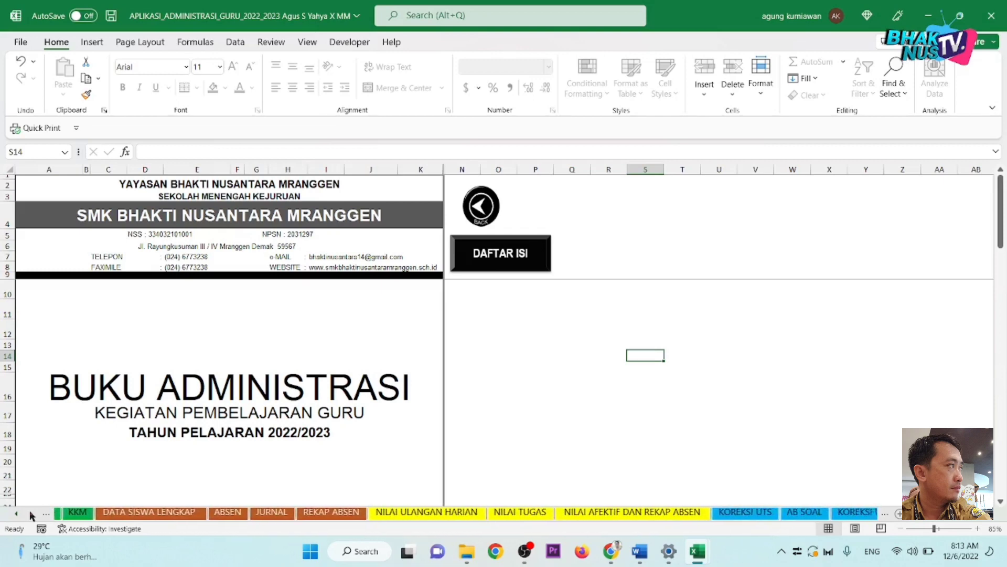
pyautogui.click(31, 515)
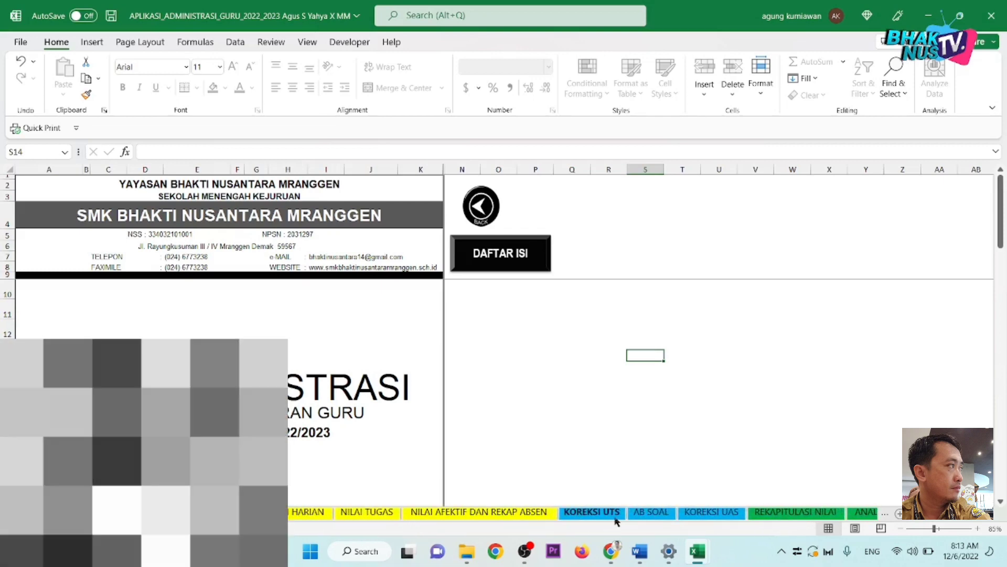
pyautogui.click(599, 516)
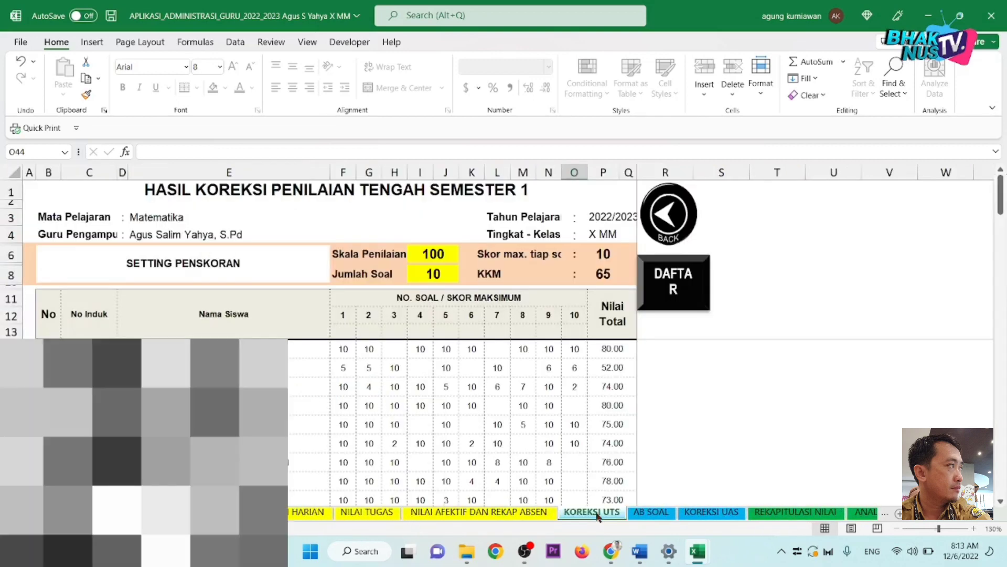
# Step: Scroll the sheet tabs to the end and show the NILAI RAPORT sheet
pyautogui.scroll(-3, 462, 388)
pyautogui.scroll(3, 463, 389)
pyautogui.scroll(4, 463, 389)
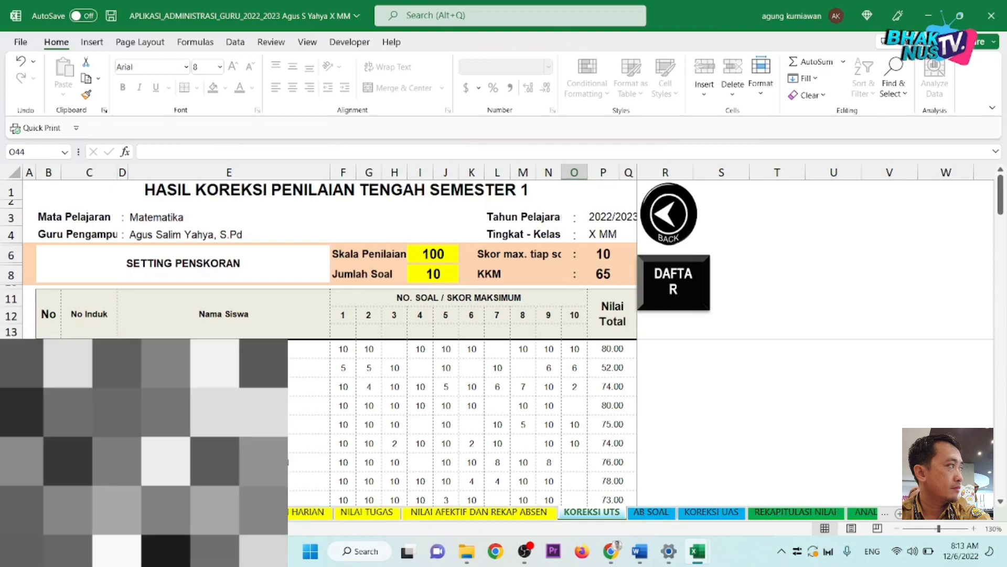
pyautogui.click(29, 513)
pyautogui.click(29, 513)
pyautogui.click(29, 513)
pyautogui.click(29, 513)
pyautogui.click(29, 513)
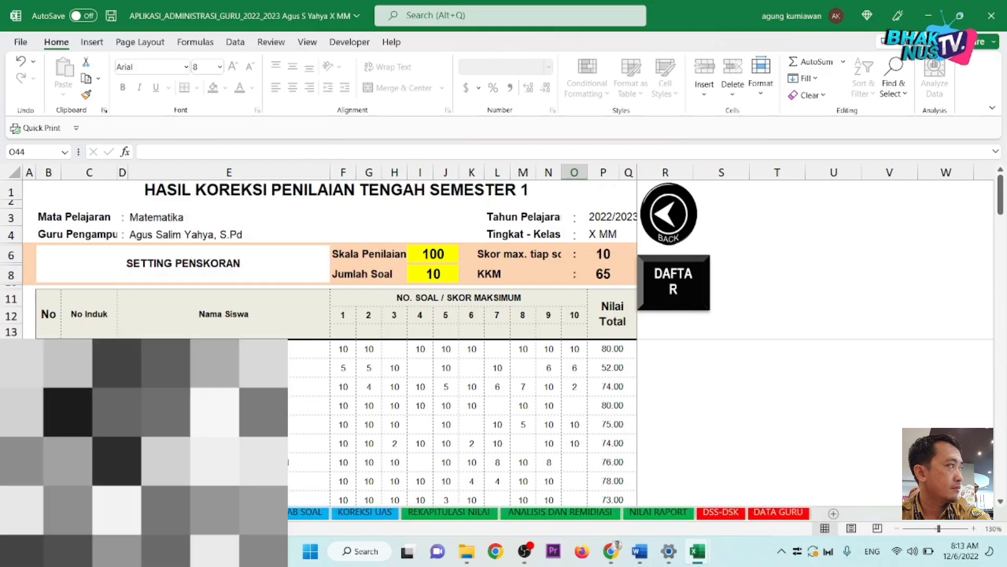
pyautogui.click(659, 512)
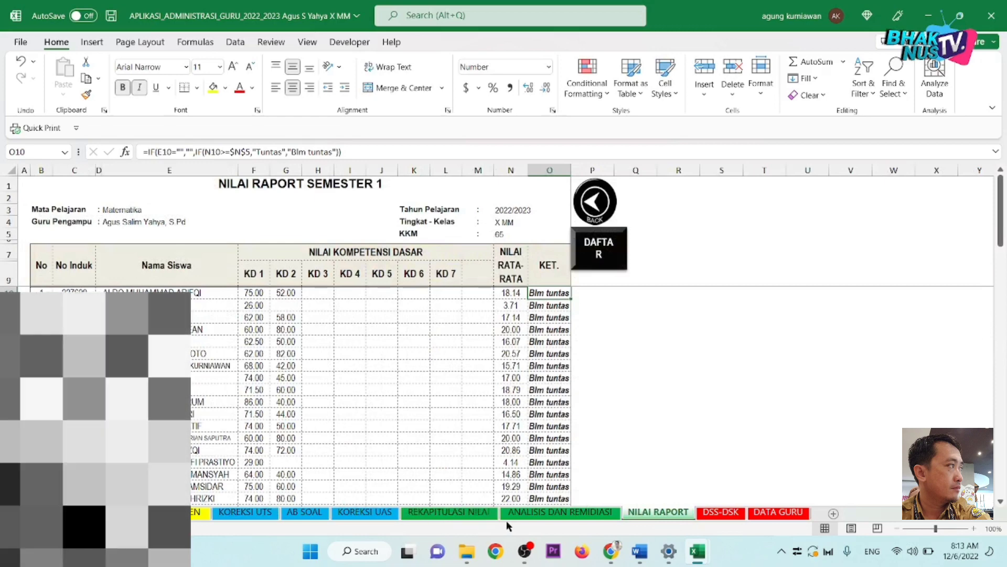
# Step: View the ANALISIS DAN REMIDIASI, REKAPITULASI NILAI and then KOREKSI UAS sheets
pyautogui.click(543, 514)
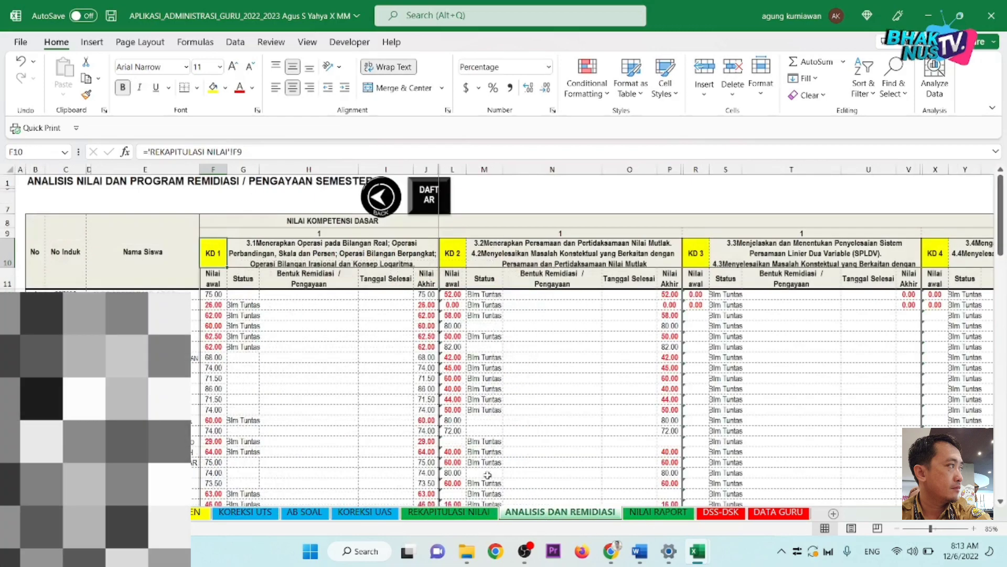
pyautogui.click(442, 516)
pyautogui.click(369, 515)
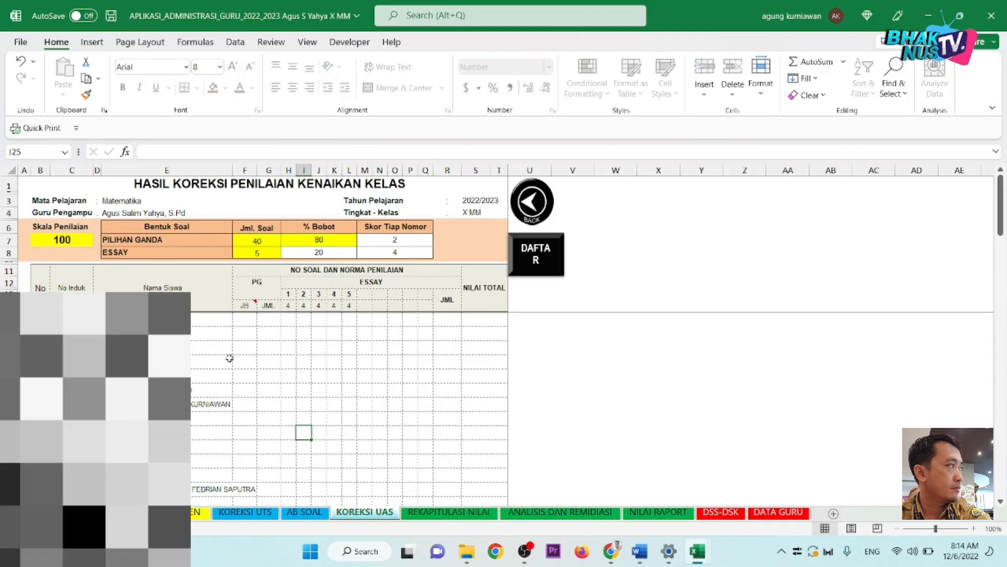
# Step: Switch back to the Matematika grade workbook's NILAI sheet with the empty X MM scores
pyautogui.moveTo(706, 555)
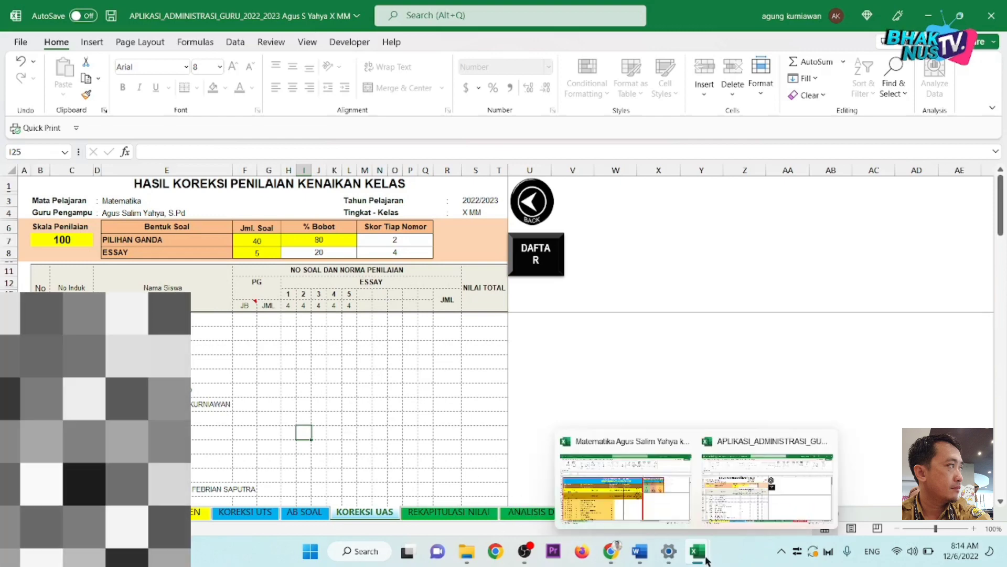
pyautogui.click(625, 485)
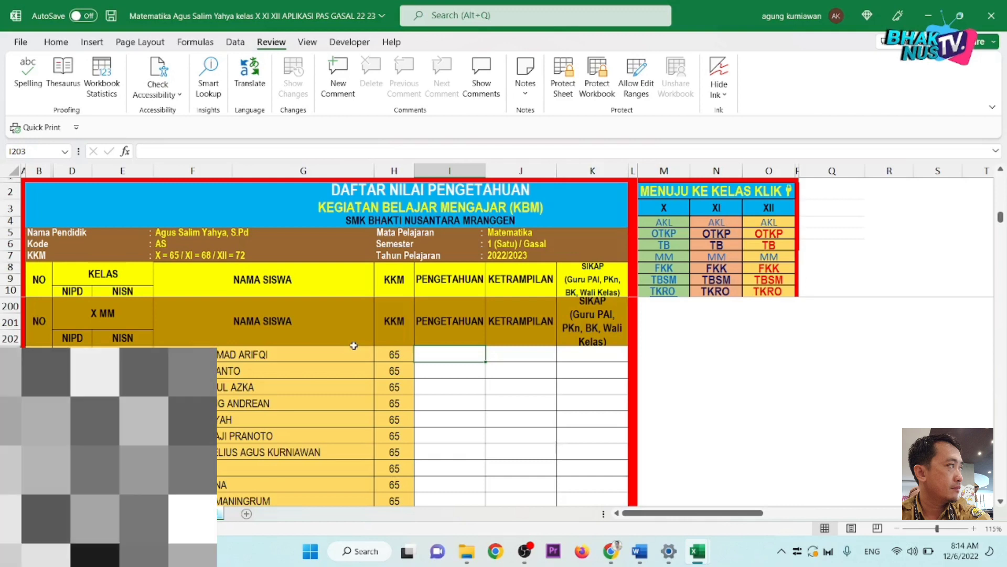
# Step: Enter Pengetahuan scores 70, 71 and 77 from I203 downward, fixing a mistyped 72
pyautogui.write('70')
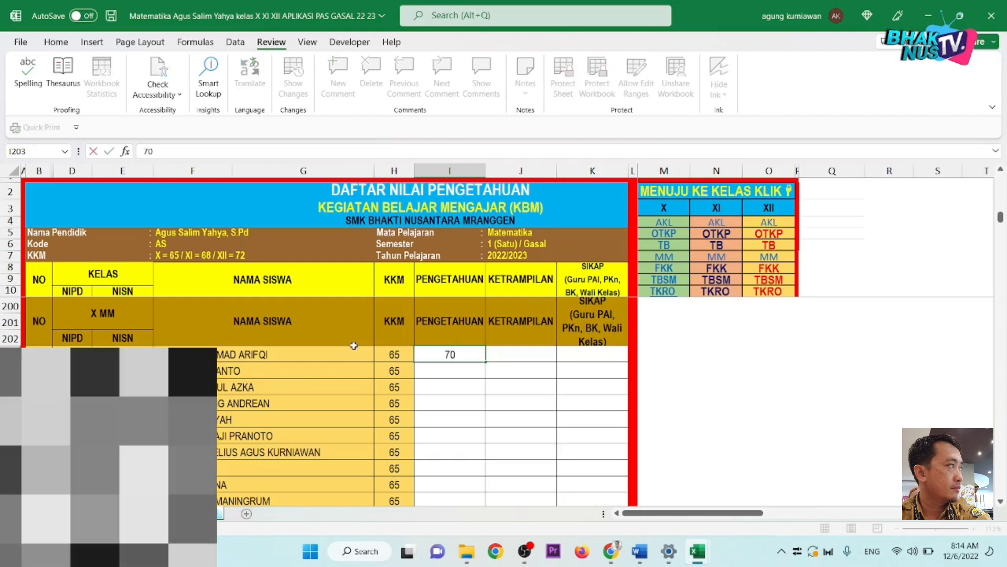
pyautogui.press('Return')
pyautogui.write('71')
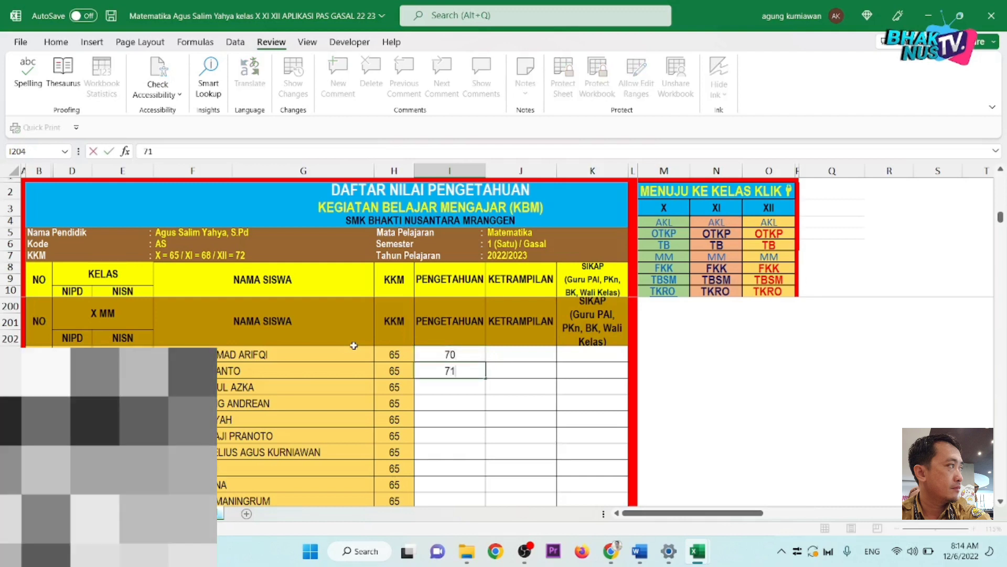
pyautogui.press('Return')
pyautogui.write('7')
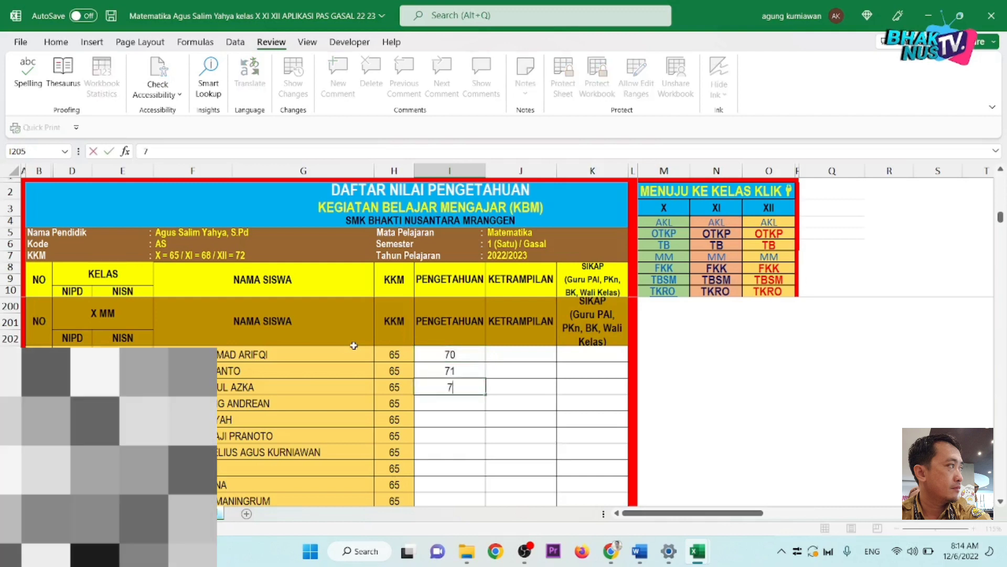
pyautogui.write('2')
pyautogui.press('BackSpace')
pyautogui.write('7')
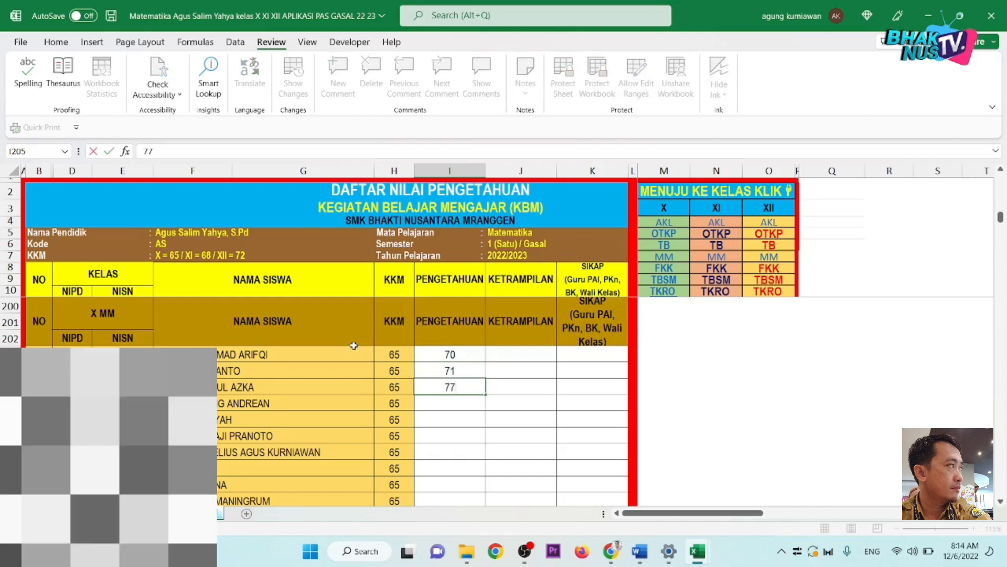
pyautogui.press('Return')
# Step: Enter scores 74, 68, 78 and 85, then select the seven scores I203:I209
pyautogui.write('7')
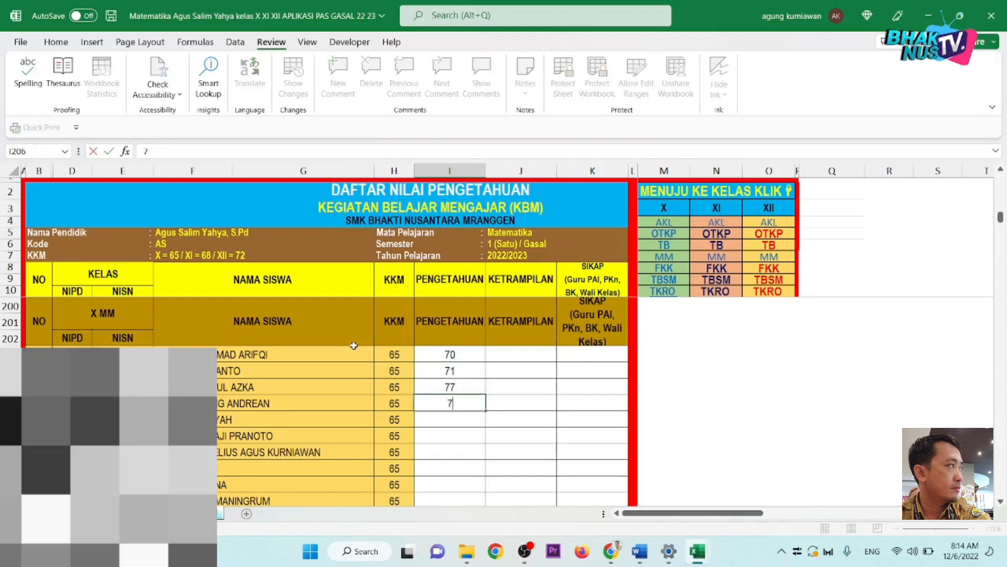
pyautogui.write('4')
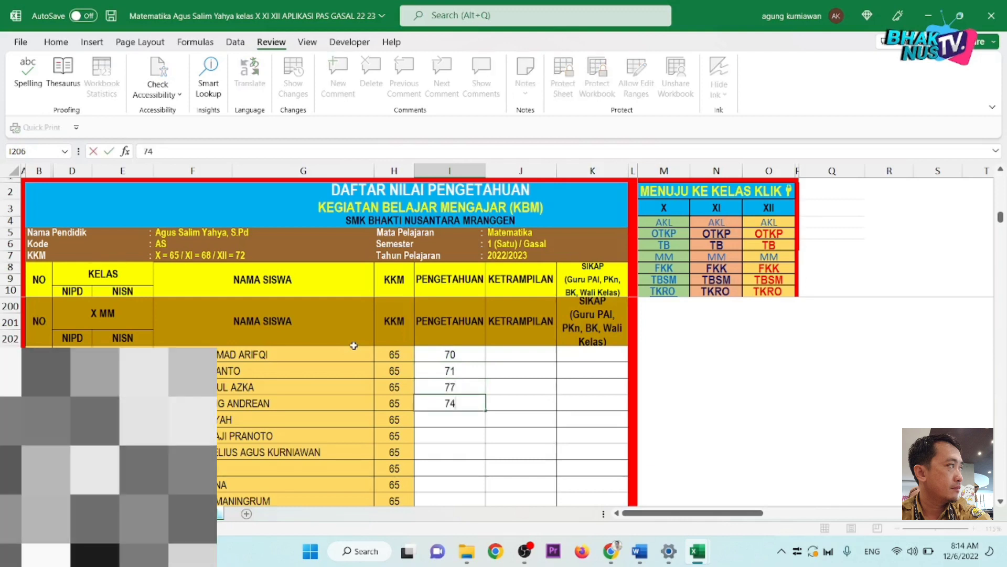
pyautogui.press('Return')
pyautogui.write('68')
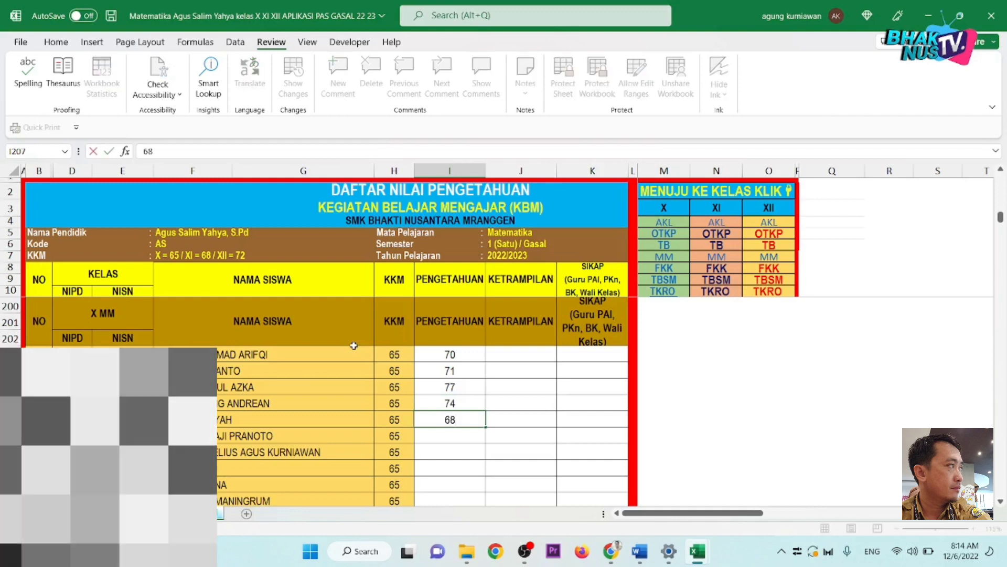
pyautogui.press('Return')
pyautogui.write('7')
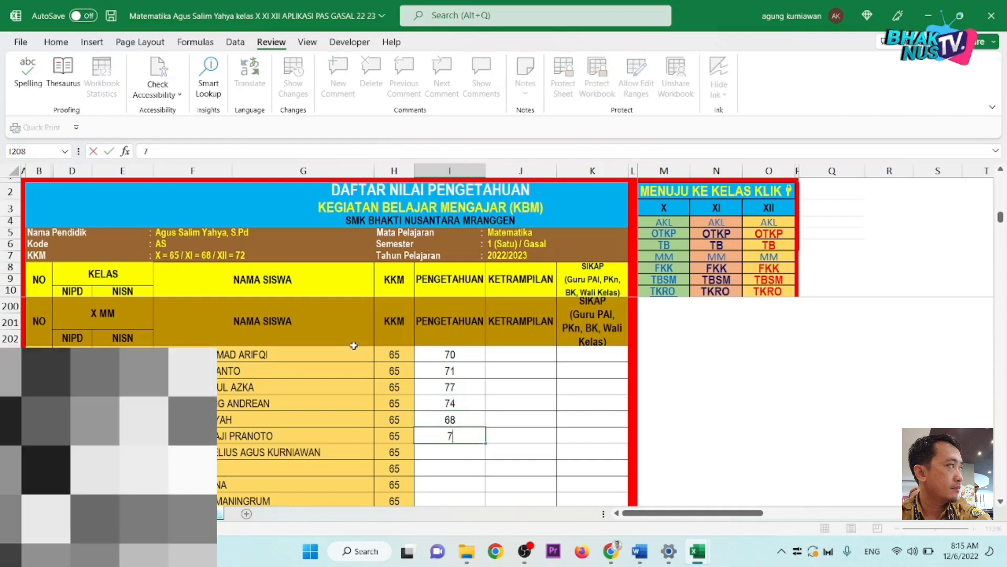
pyautogui.write('8')
pyautogui.press('Return')
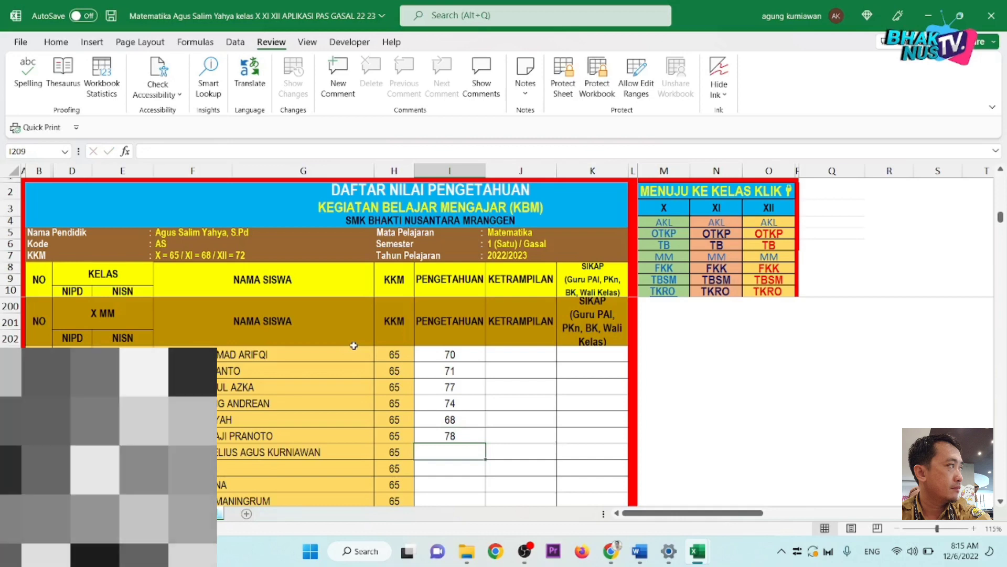
pyautogui.write('85')
pyautogui.press('Return')
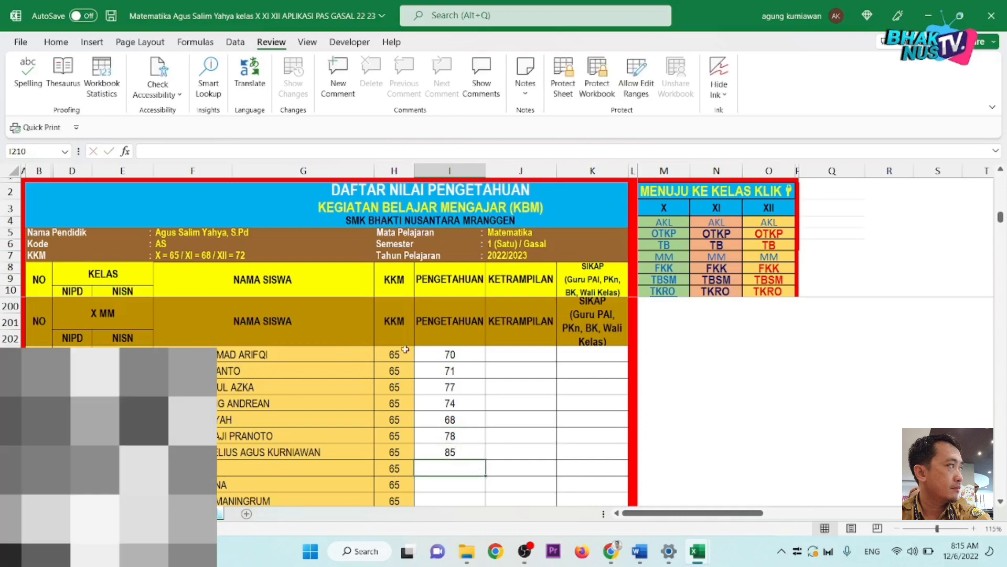
pyautogui.moveTo(459, 353); pyautogui.dragTo(460, 451)
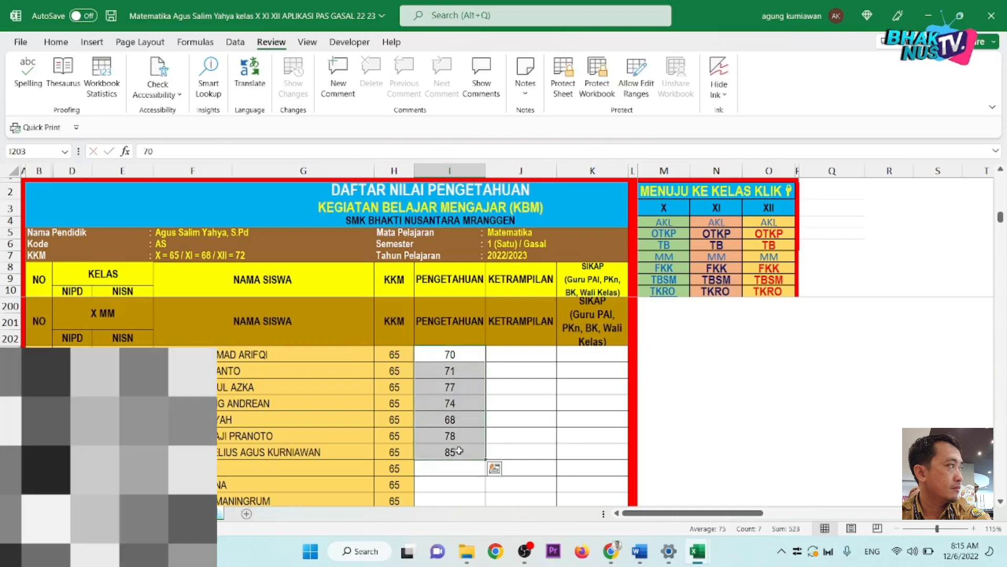
# Step: Copy the seven scores in I203:I209 and paste them at I210, I217 and I224
pyautogui.hotkey('ctrl', 'c')
pyautogui.scroll(-1, 459, 450)
pyautogui.click(394, 350)
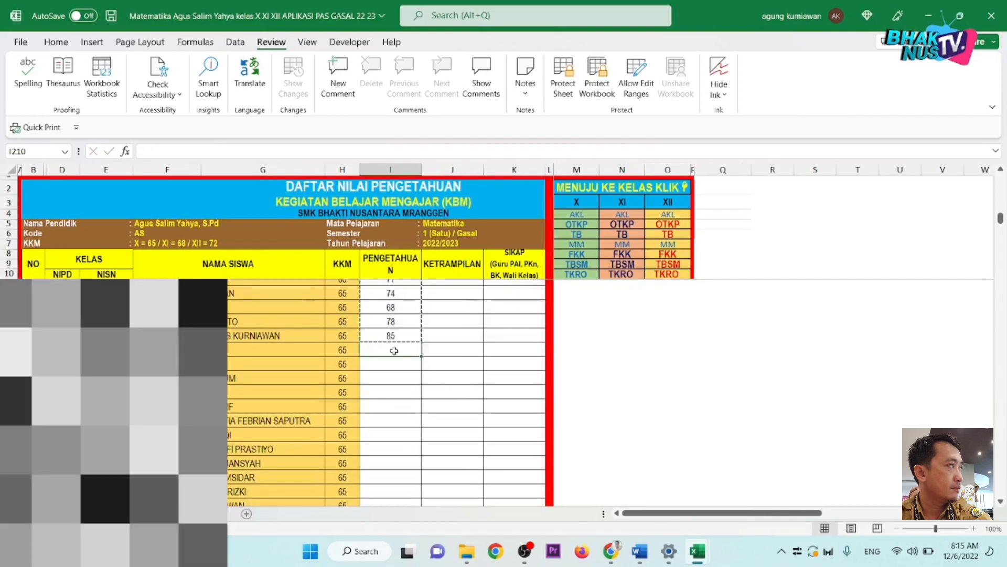
pyautogui.hotkey('ctrl', 'v')
pyautogui.click(386, 449)
pyautogui.hotkey('ctrl', 'v')
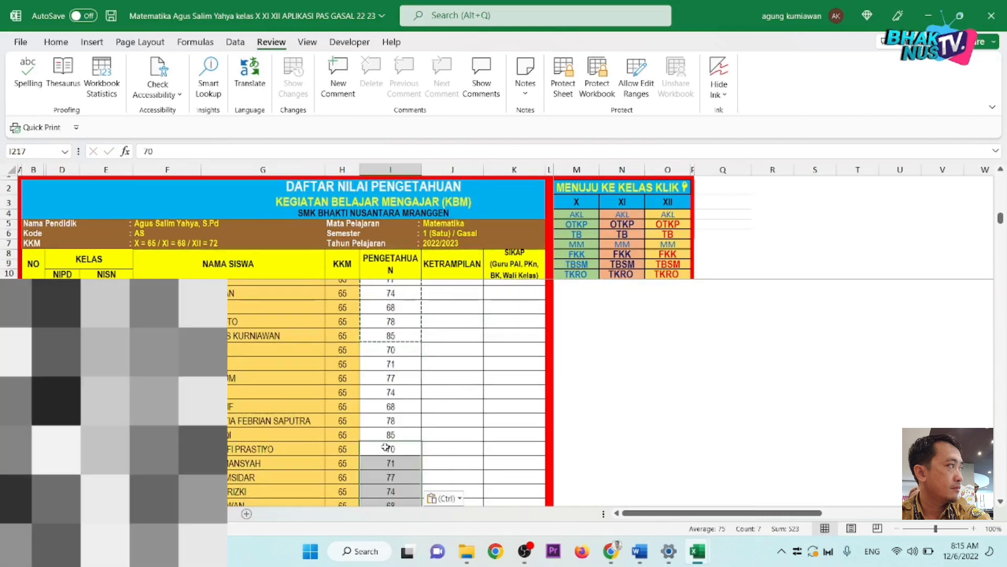
pyautogui.scroll(-2, 386, 446)
pyautogui.click(386, 468)
pyautogui.hotkey('ctrl', 'v')
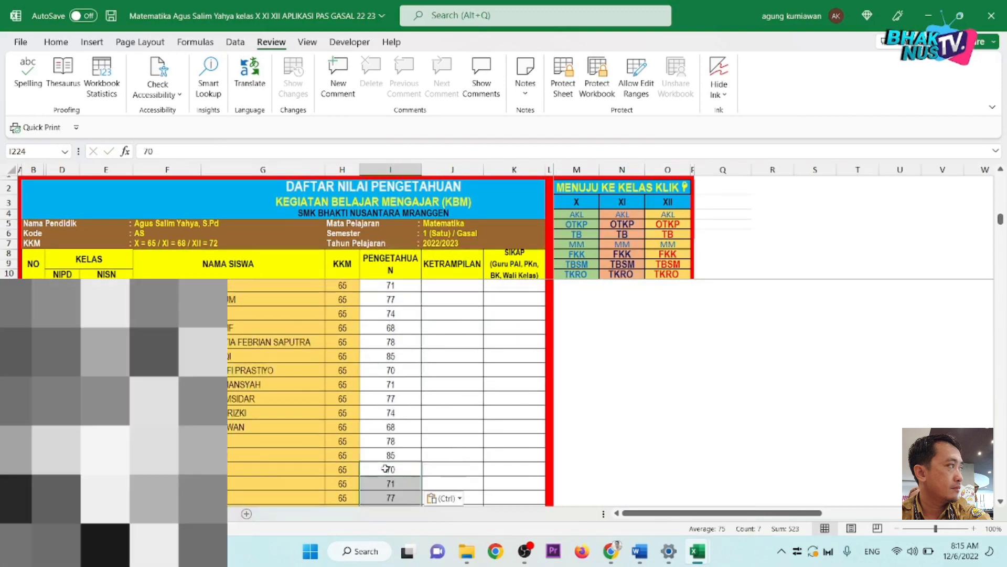
# Step: Review the filled column and check the student name lookup formula
pyautogui.scroll(-1, 386, 468)
pyautogui.scroll(4, 386, 431)
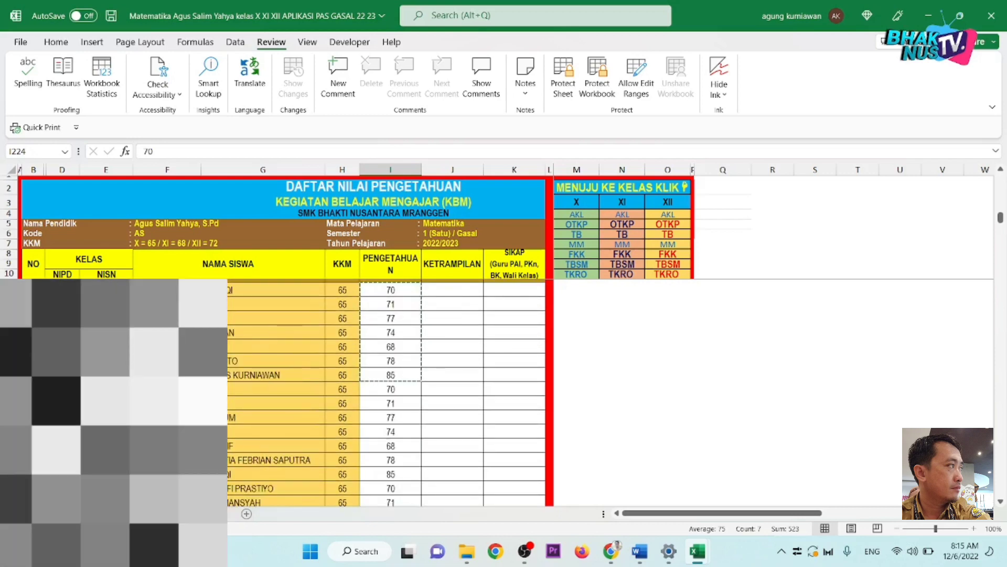
pyautogui.scroll(-3, 386, 394)
pyautogui.click(281, 355)
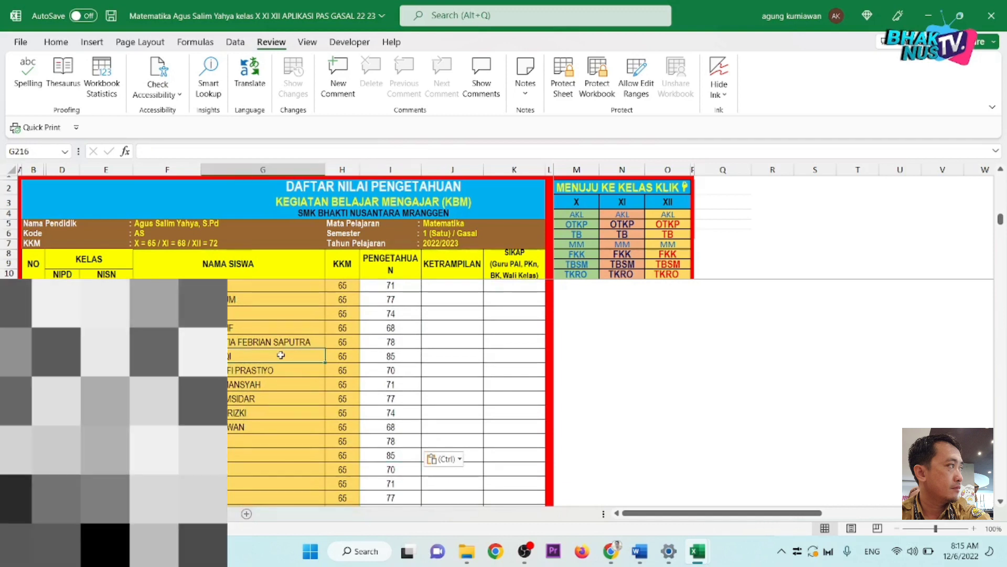
pyautogui.scroll(2, 282, 355)
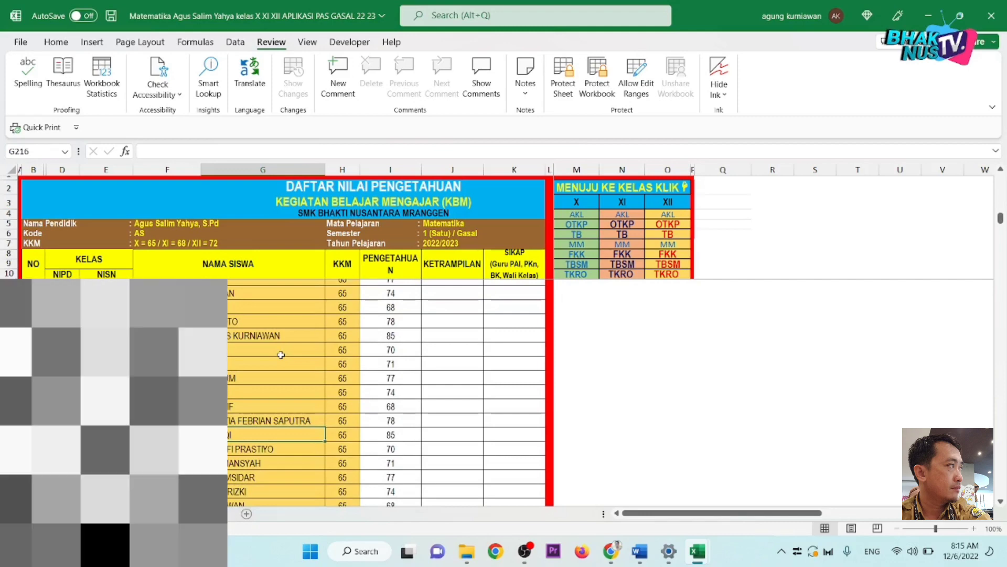
pyautogui.scroll(3, 281, 355)
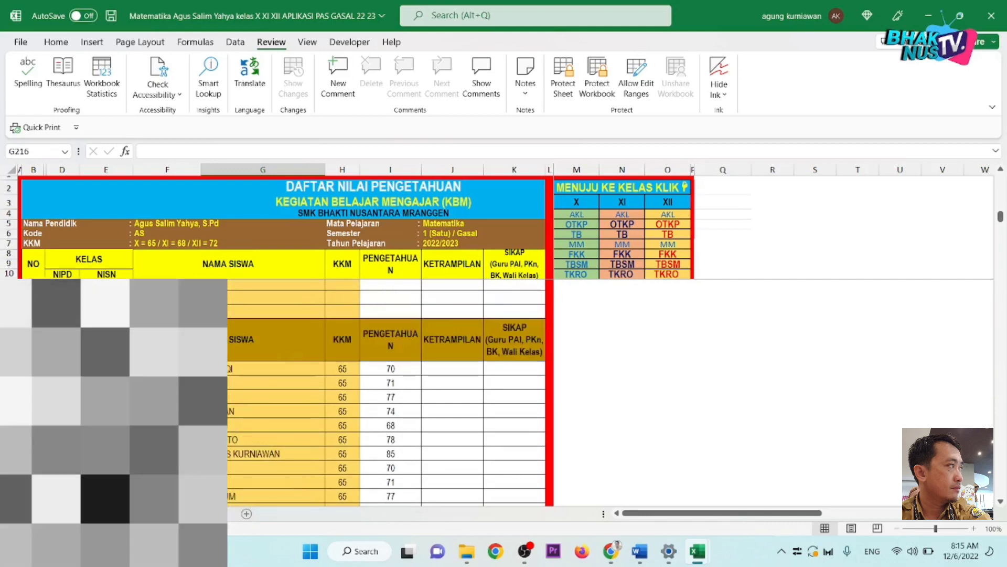
pyautogui.click(283, 425)
pyautogui.scroll(-1, 284, 425)
pyautogui.scroll(-2, 283, 425)
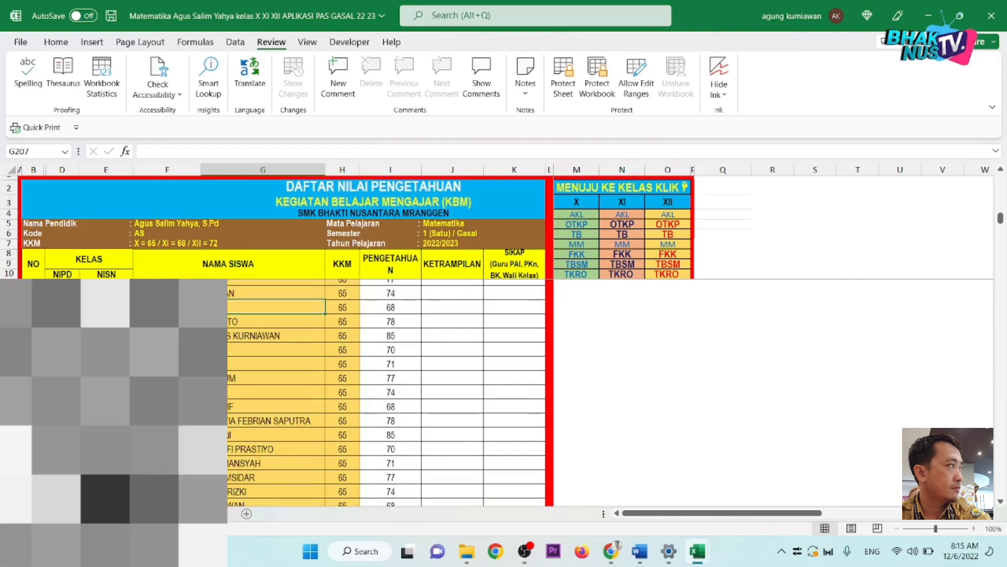
pyautogui.click(176, 393)
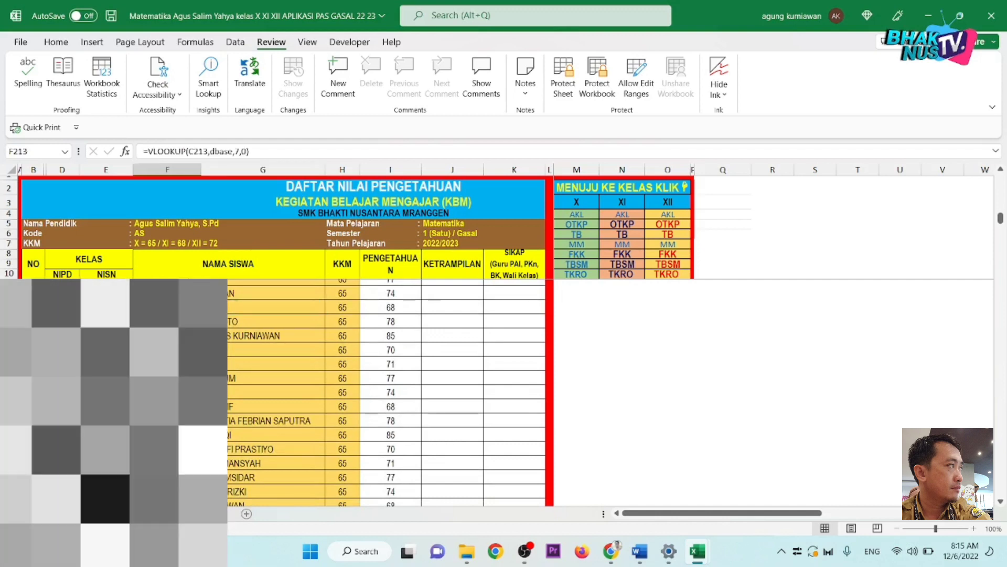
# Step: Select starting from the first X MM student's Pengetahuan score
pyautogui.scroll(-2, 273, 394)
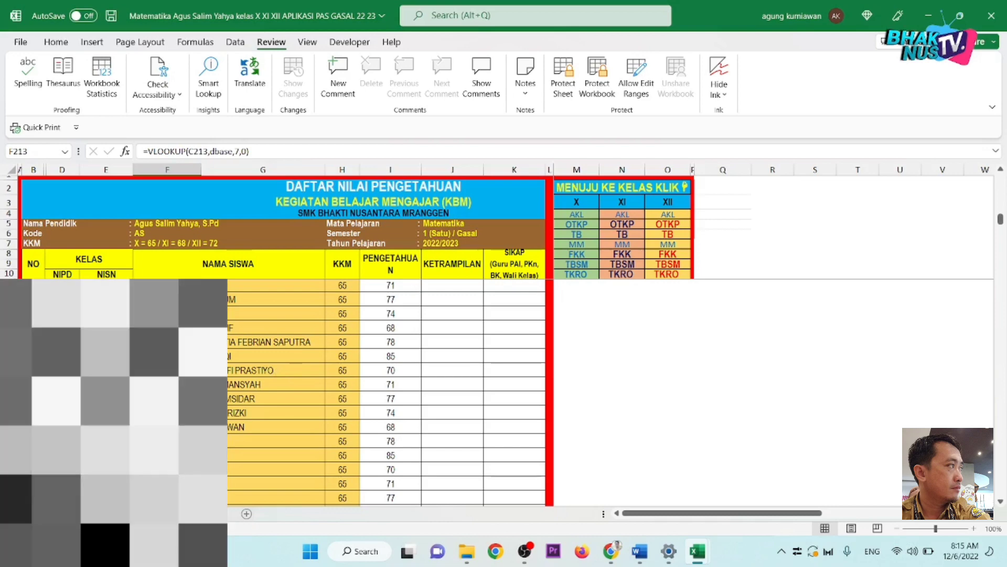
pyautogui.click(413, 358)
pyautogui.keyDown('ctrl'); pyautogui.scroll(1, 412, 358); pyautogui.keyUp('ctrl')
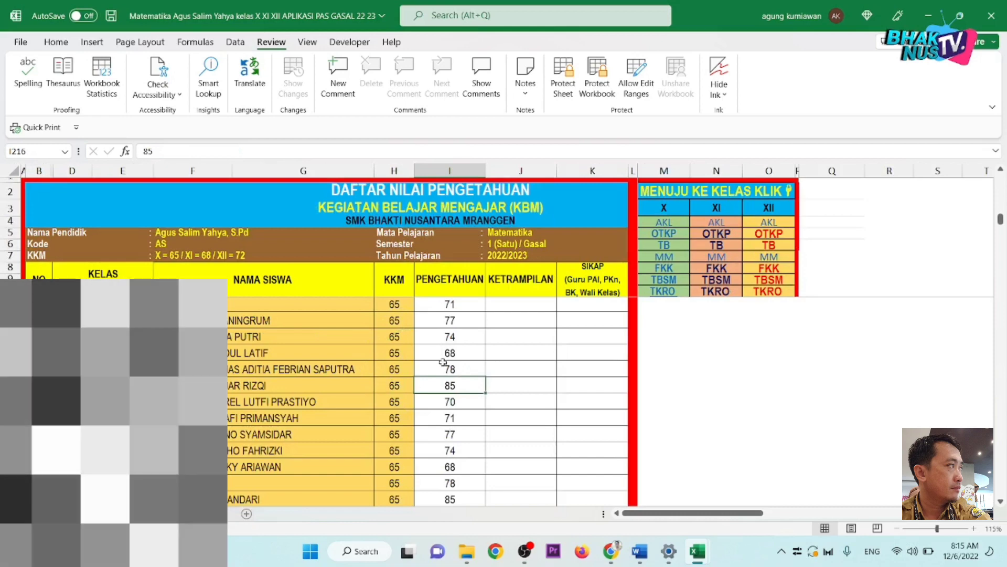
pyautogui.scroll(2, 444, 362)
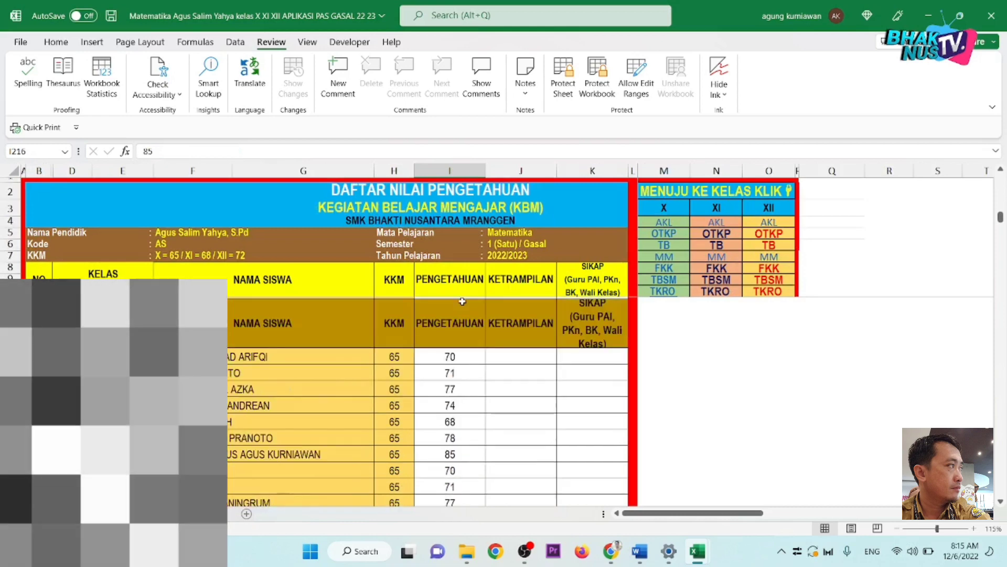
pyautogui.click(459, 357)
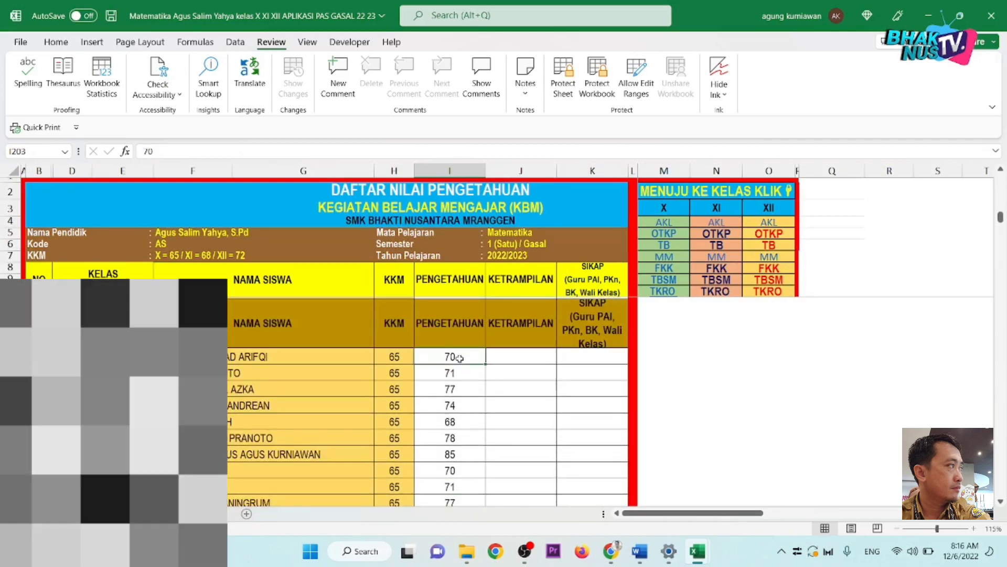
pyautogui.scroll(-8, 465, 446)
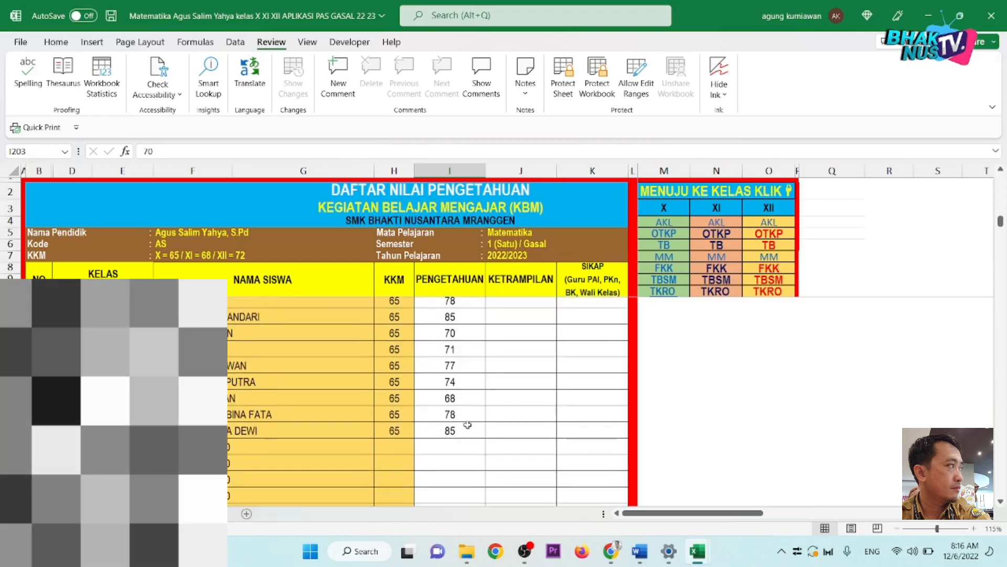
# Step: Copy all X MM Pengetahuan scores into the Ketrampilan column starting at J203
pyautogui.keyDown('shift'); pyautogui.click(467, 426); pyautogui.keyUp('shift')
pyautogui.hotkey('ctrl', 'c')
pyautogui.scroll(2, 468, 425)
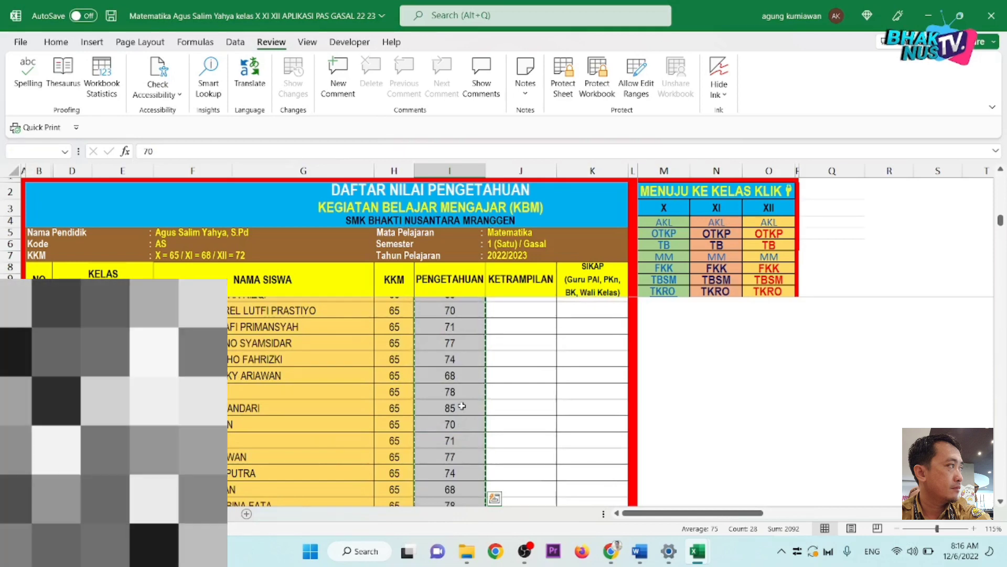
pyautogui.scroll(2, 469, 392)
pyautogui.scroll(2, 469, 368)
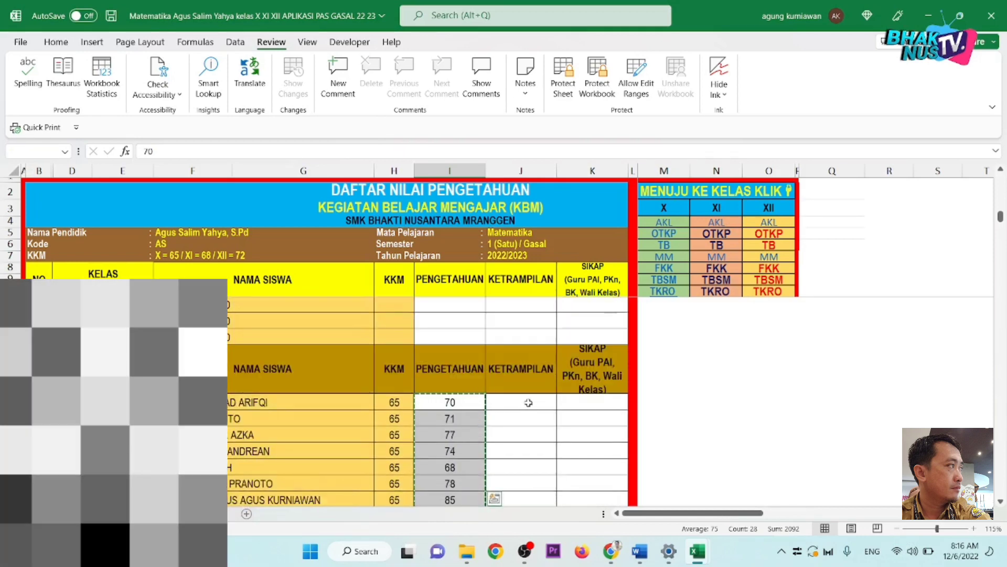
pyautogui.click(524, 404)
pyautogui.hotkey('ctrl', 'v')
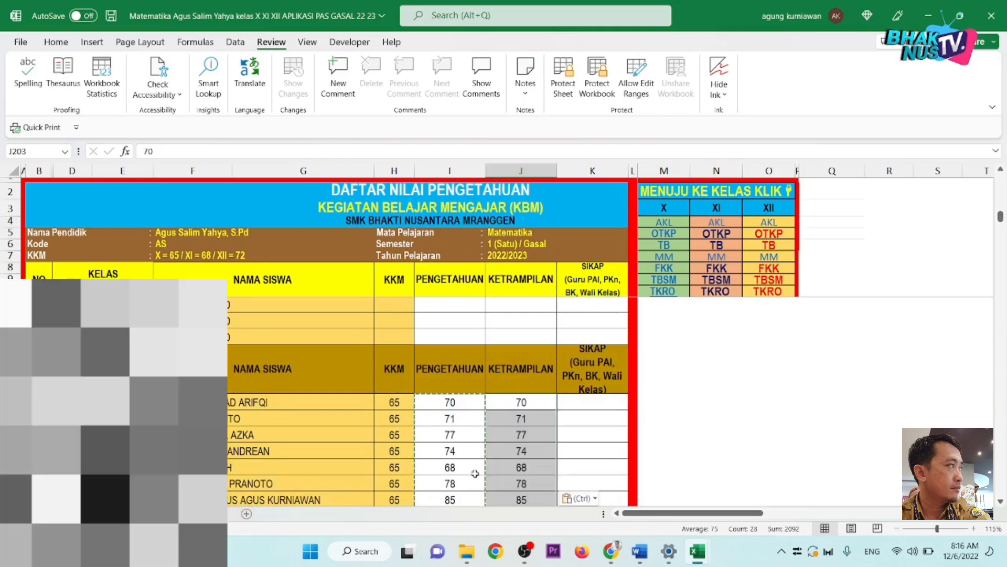
pyautogui.click(475, 472)
pyautogui.scroll(-3, 474, 472)
pyautogui.scroll(-6, 475, 464)
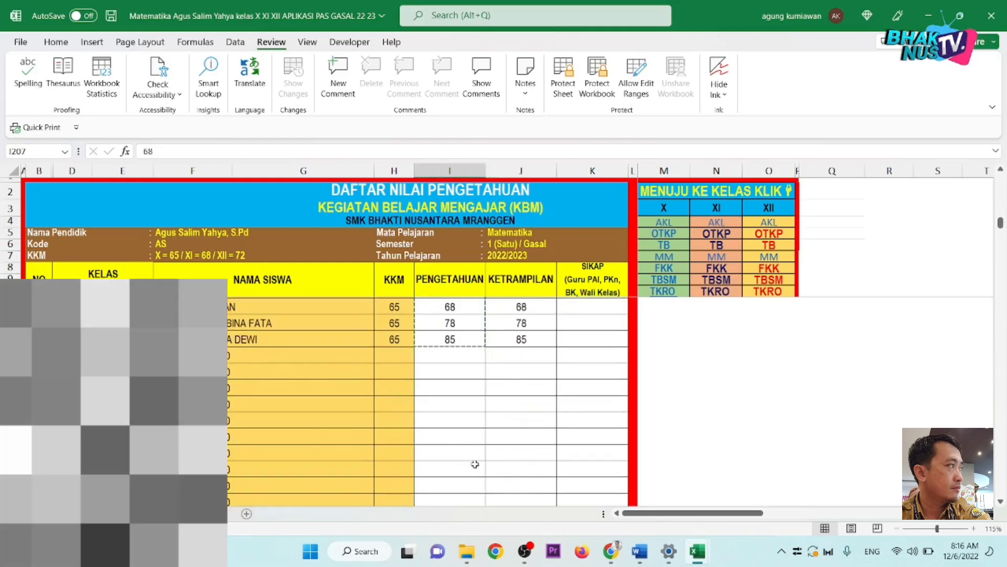
pyautogui.scroll(2, 545, 359)
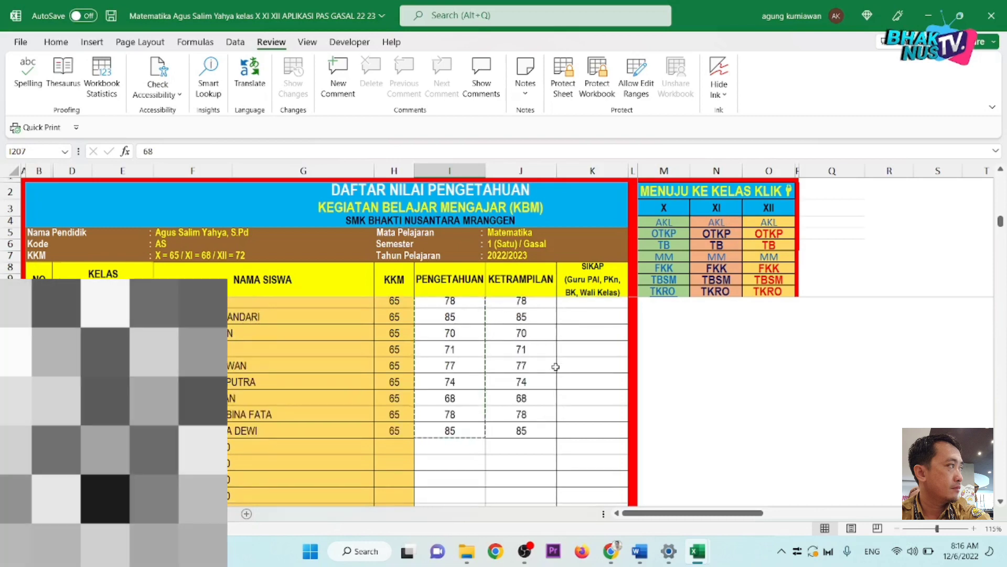
pyautogui.hotkey('ctrl', 'v')
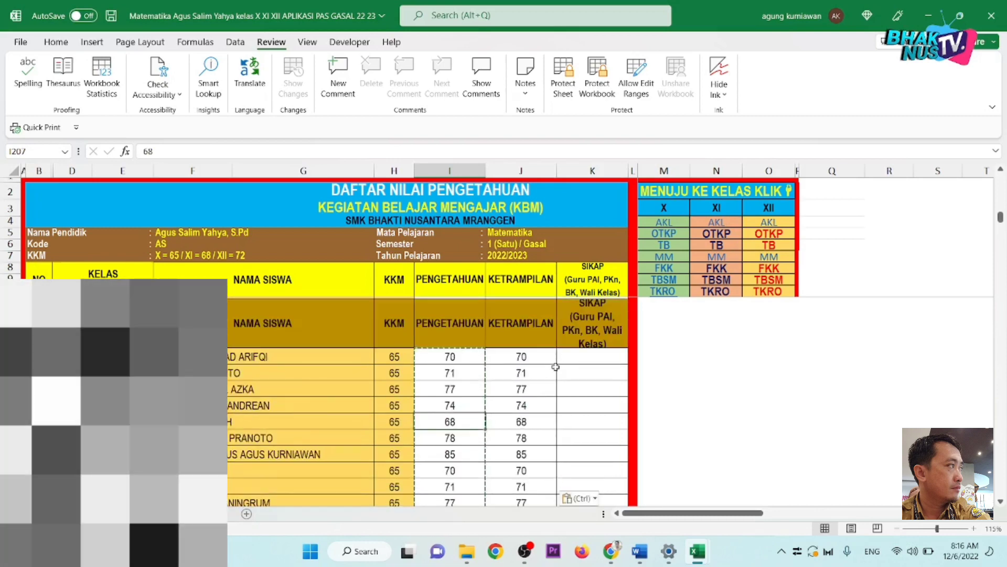
# Step: Save the workbook and jump to the XI MM class score list
pyautogui.click(110, 15)
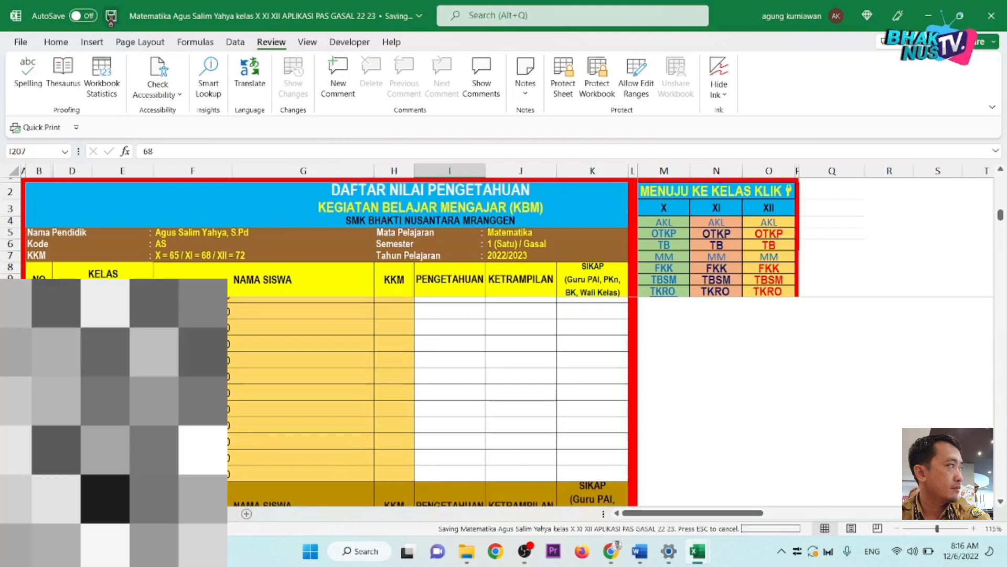
pyautogui.click(595, 356)
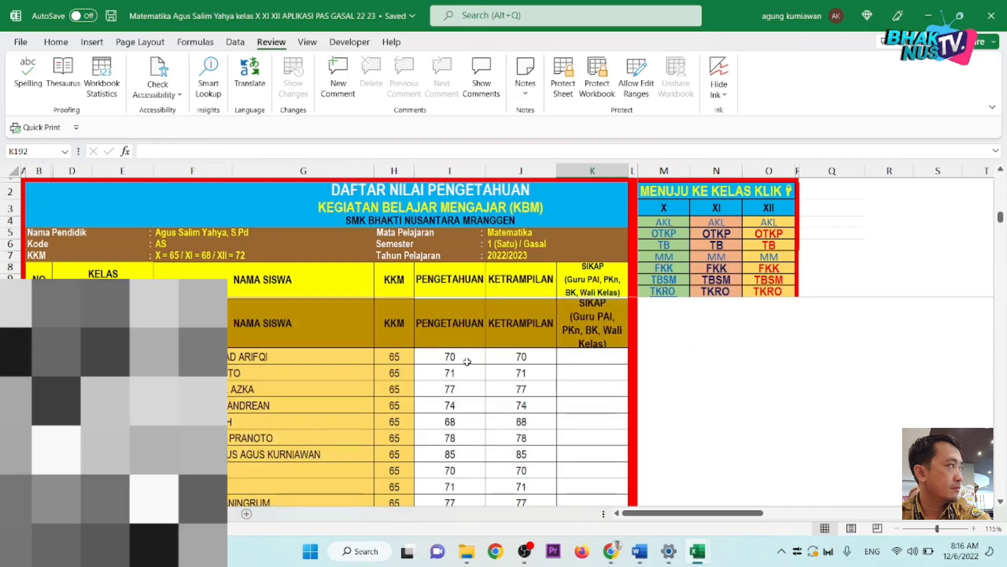
pyautogui.click(716, 257)
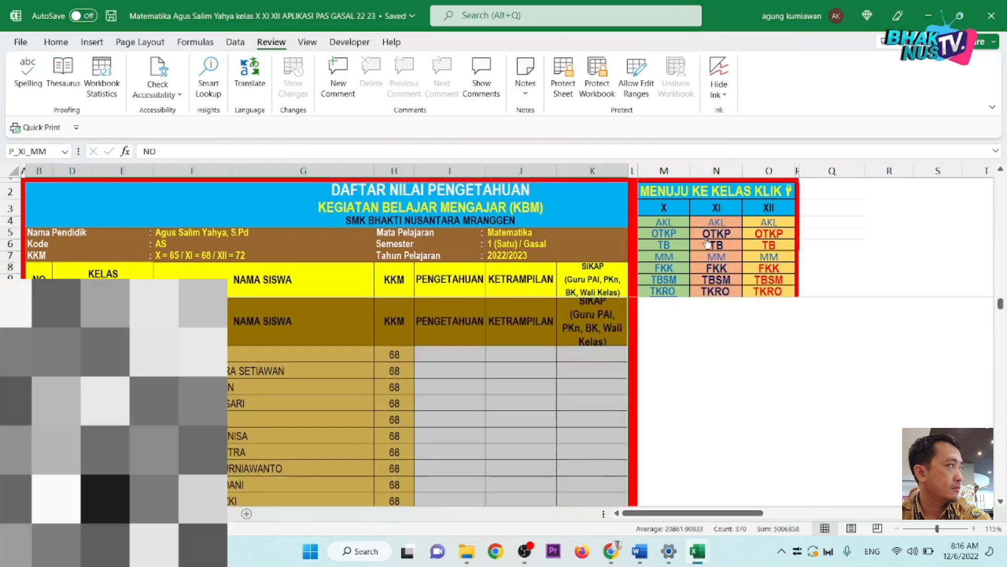
pyautogui.click(348, 400)
pyautogui.scroll(-1, 354, 397)
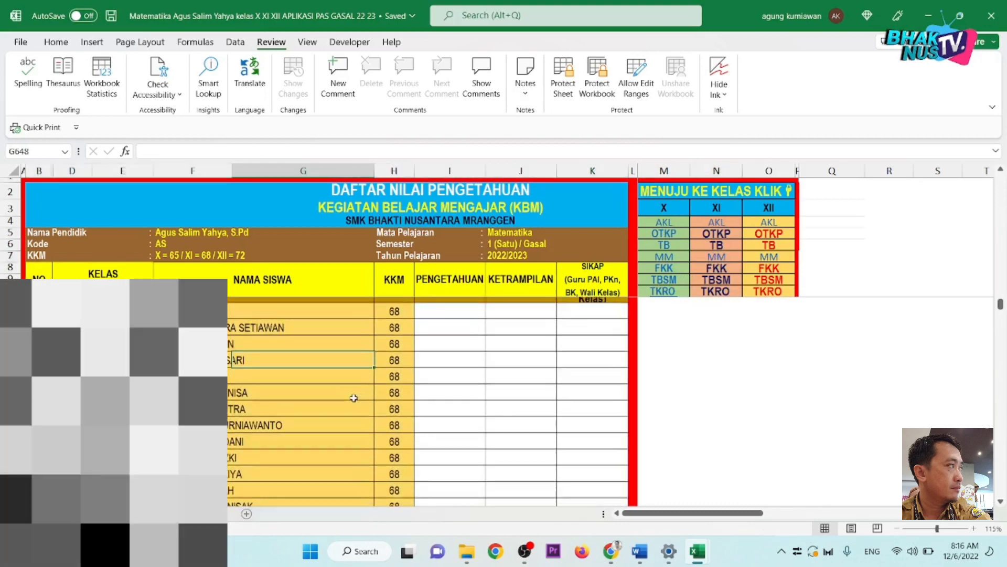
pyautogui.scroll(-4, 354, 397)
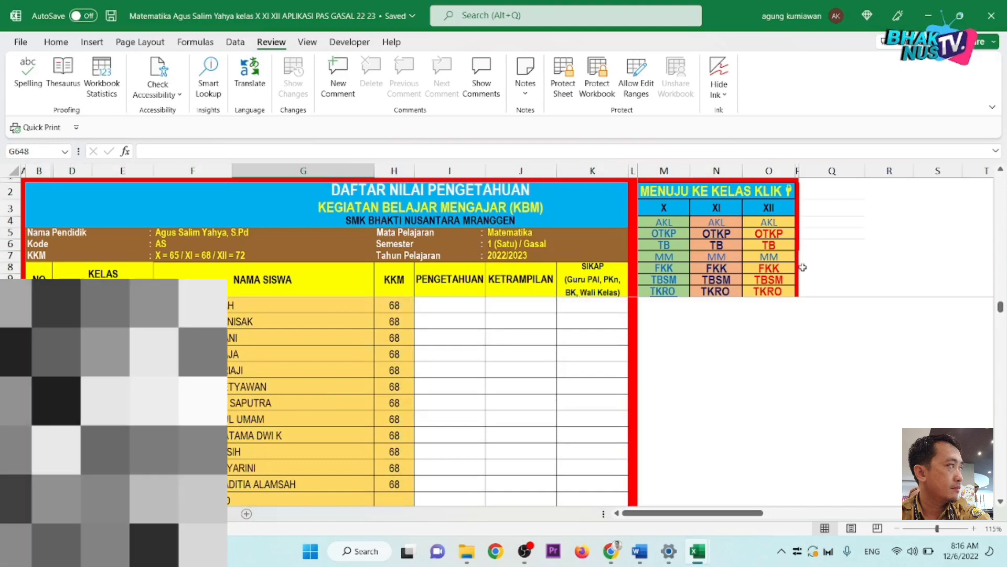
pyautogui.click(770, 258)
pyautogui.scroll(-2, 412, 388)
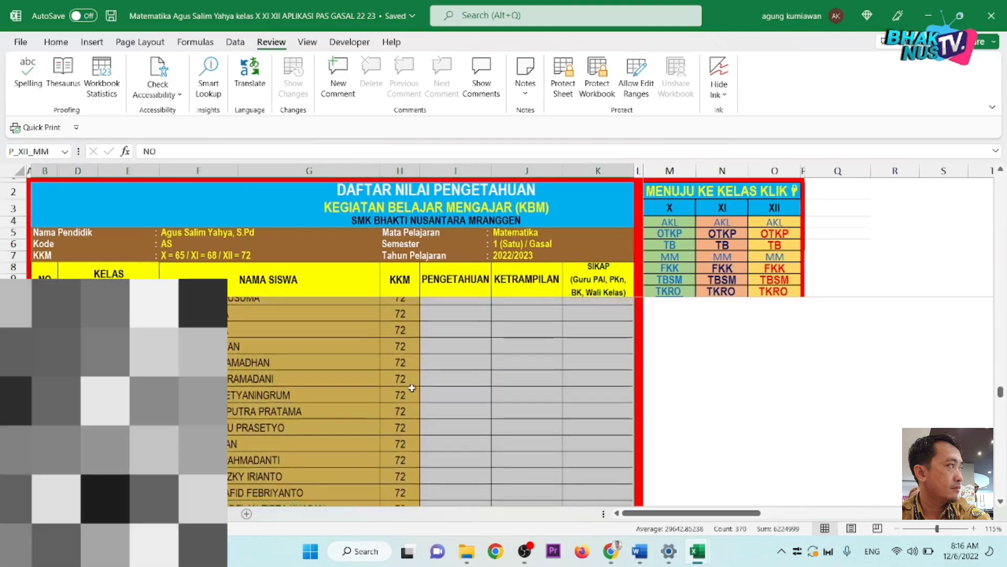
pyautogui.scroll(2, 412, 389)
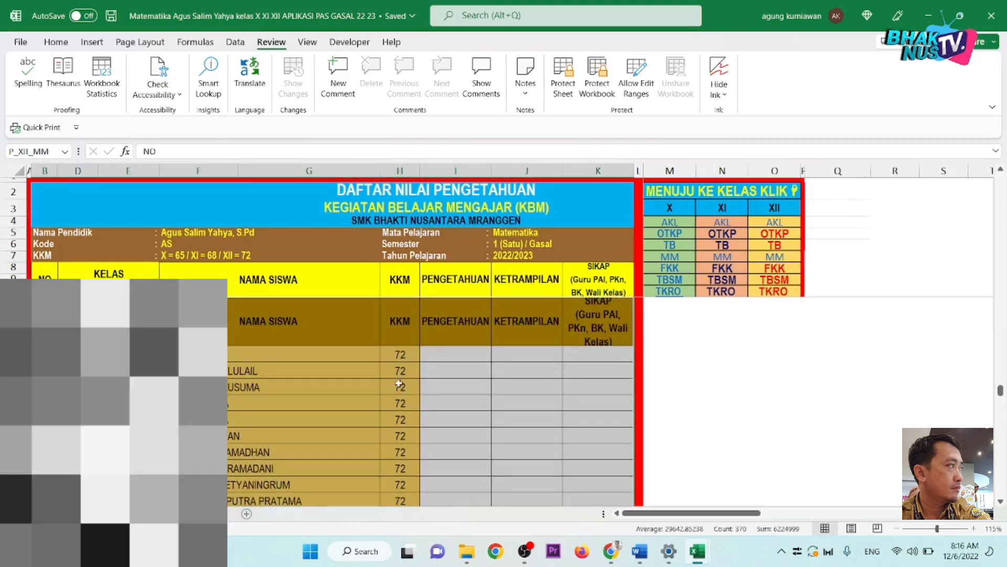
pyautogui.click(398, 355)
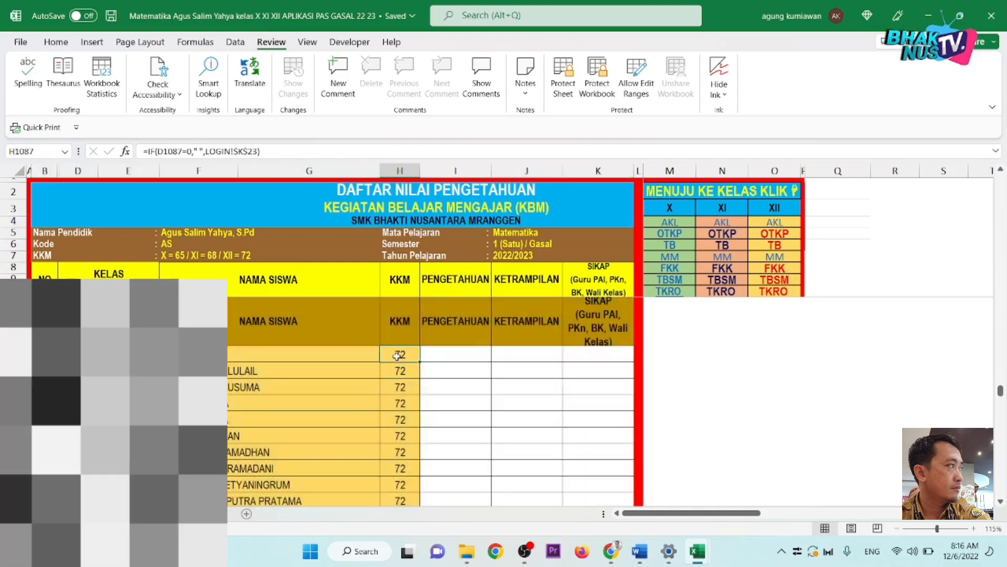
pyautogui.click(397, 405)
pyautogui.click(399, 436)
pyautogui.click(400, 418)
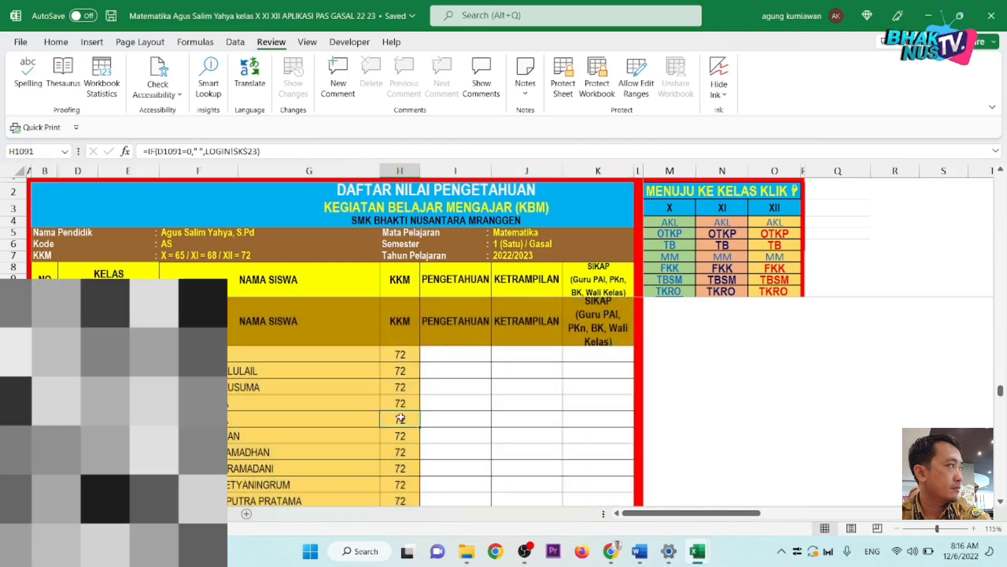
pyautogui.write('z')
pyautogui.press('Tab')
pyautogui.press('Up')
pyautogui.press('Up')
pyautogui.press('Up')
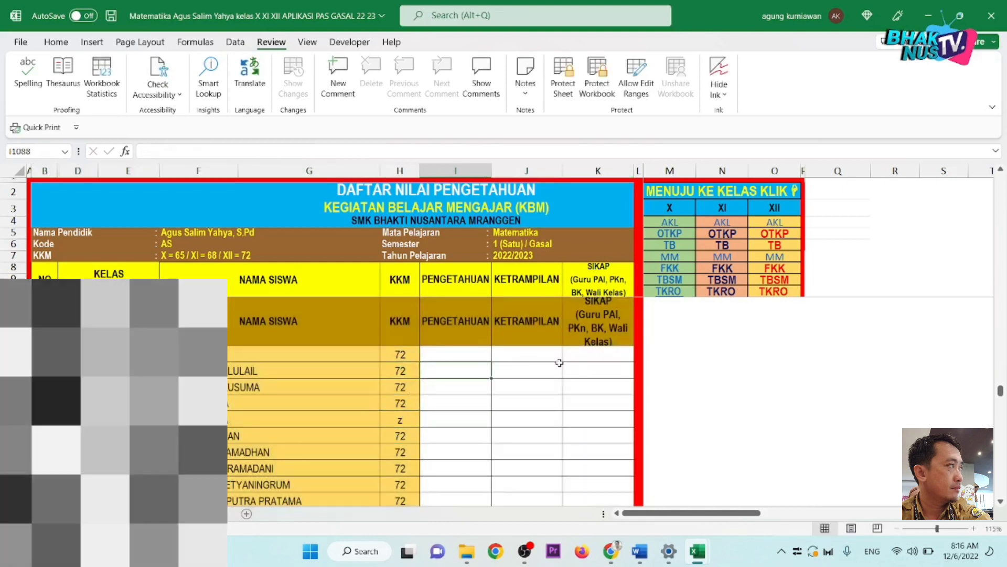
pyautogui.hotkey('ctrl', 'z')
pyautogui.click(262, 406)
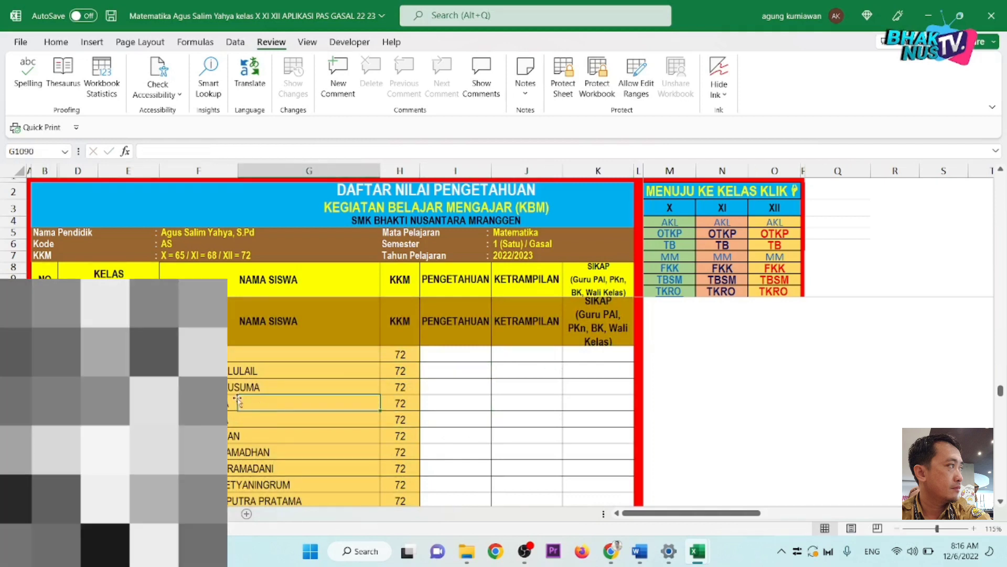
pyautogui.click(235, 402)
pyautogui.click(463, 441)
pyautogui.click(501, 418)
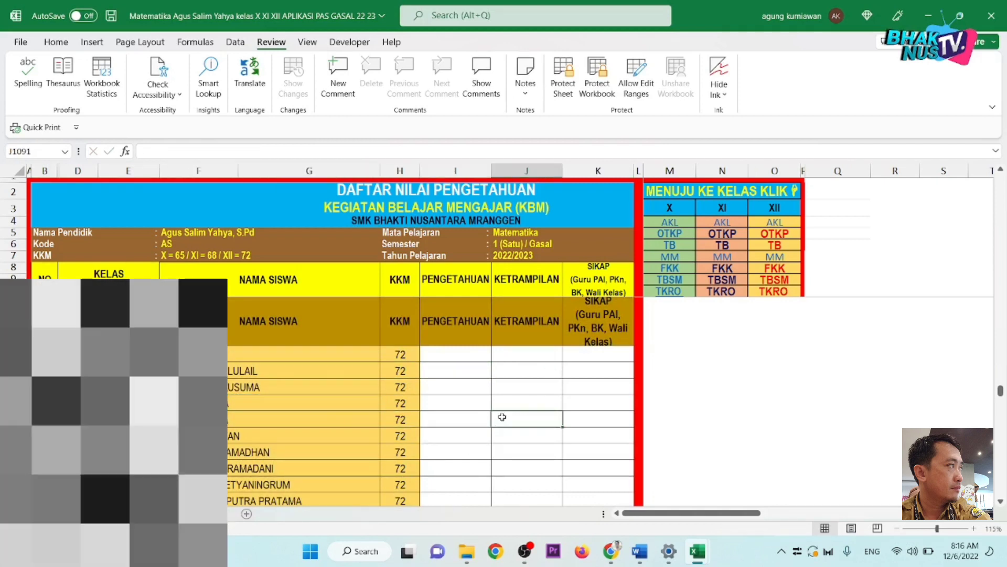
pyautogui.click(456, 402)
pyautogui.click(458, 386)
pyautogui.click(462, 355)
pyautogui.scroll(2, 461, 353)
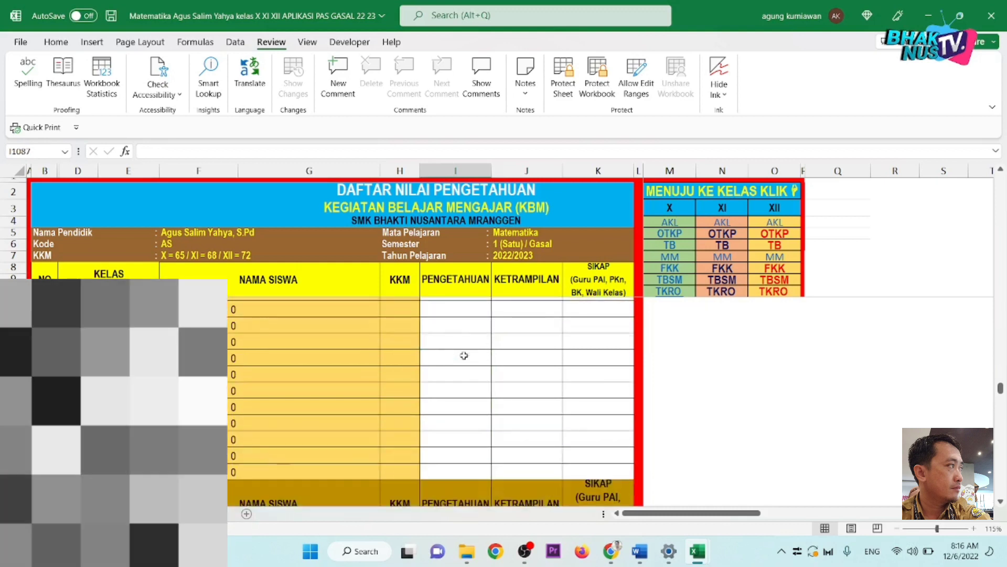
pyautogui.scroll(-1, 461, 353)
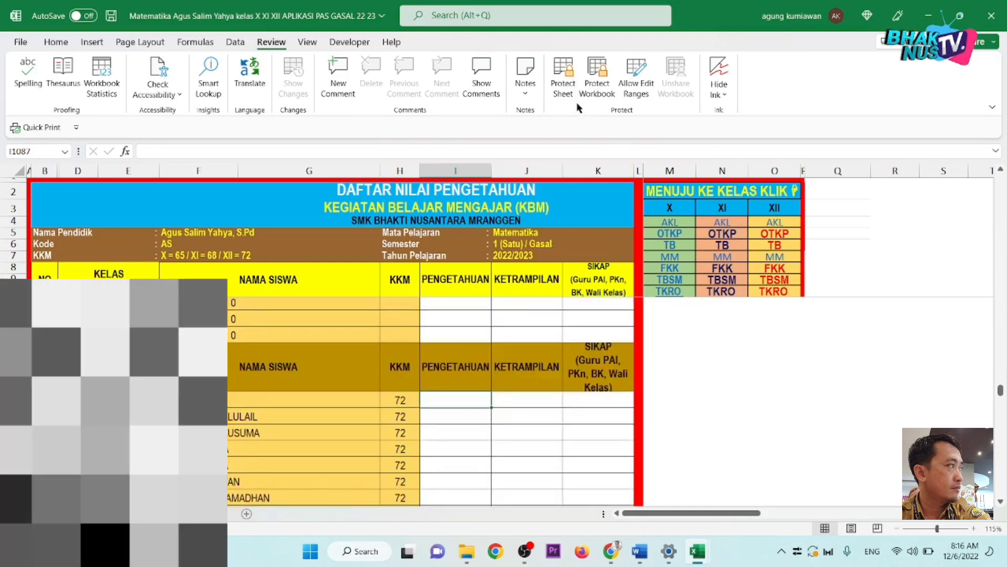
pyautogui.click(537, 373)
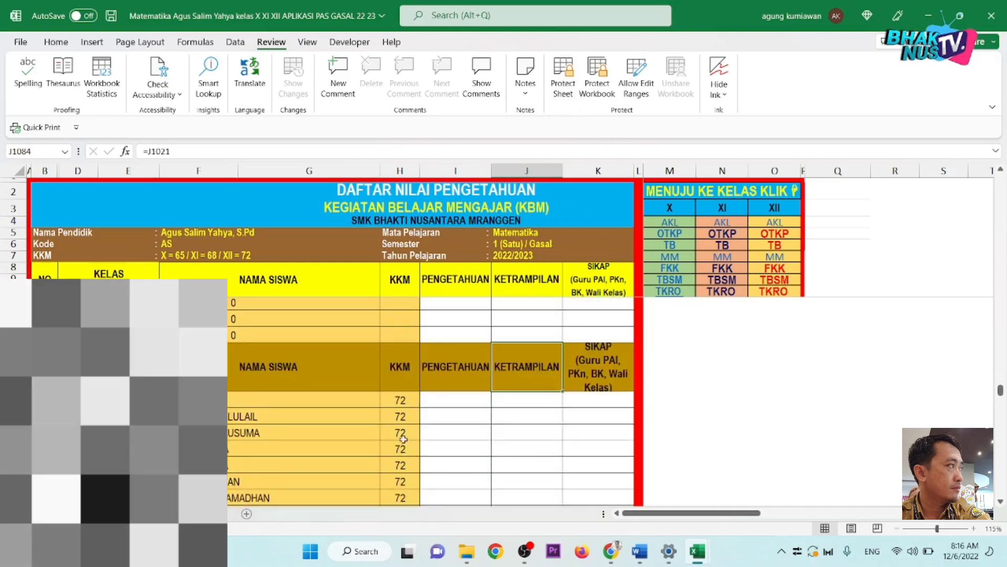
pyautogui.hotkey('ctrl', 'pageup')
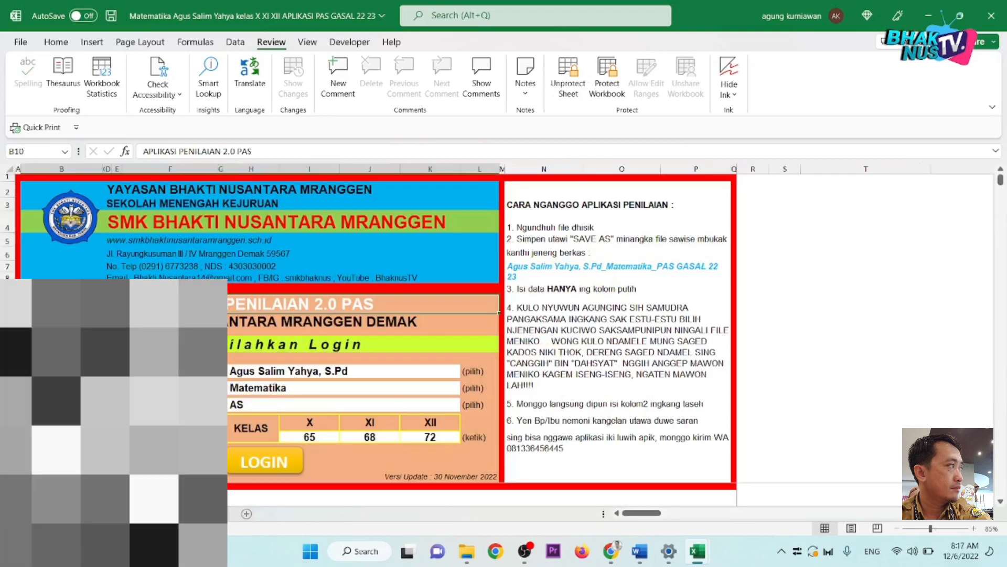
pyautogui.hotkey('ctrl', 'pageup')
pyautogui.hotkey('ctrl', 'pagedown')
pyautogui.hotkey('ctrl', 'pagedown')
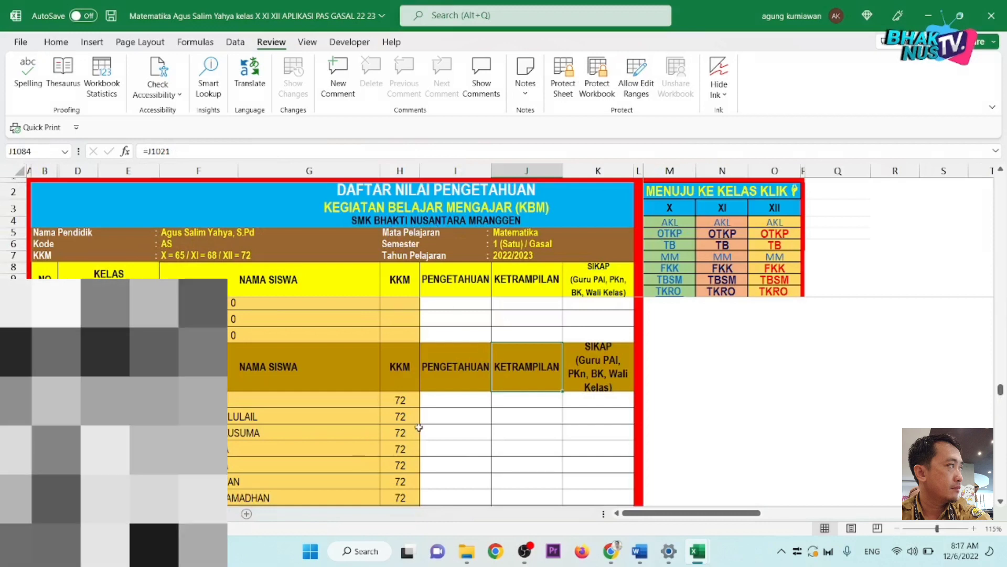
pyautogui.click(417, 431)
pyautogui.click(283, 429)
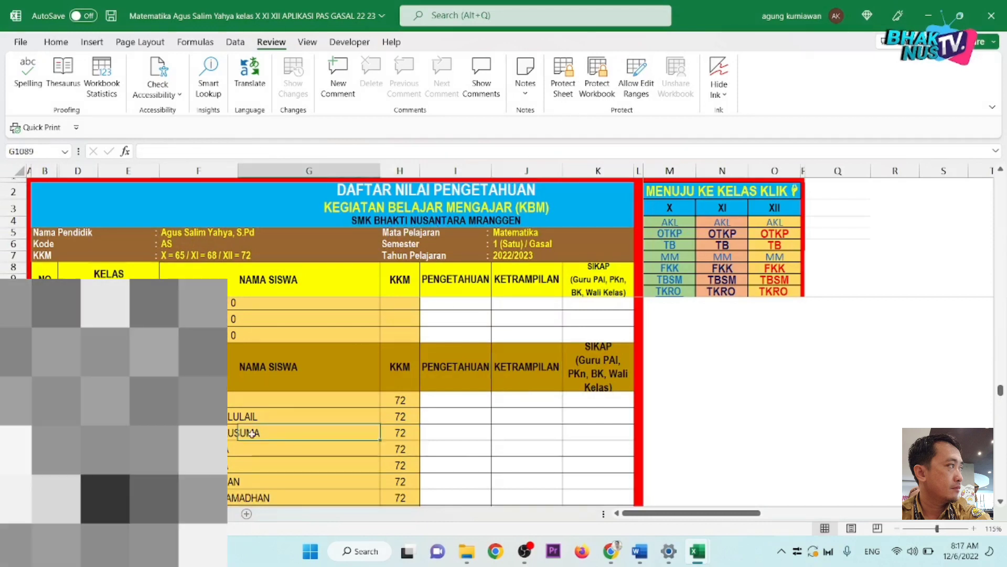
pyautogui.click(237, 433)
pyautogui.click(291, 478)
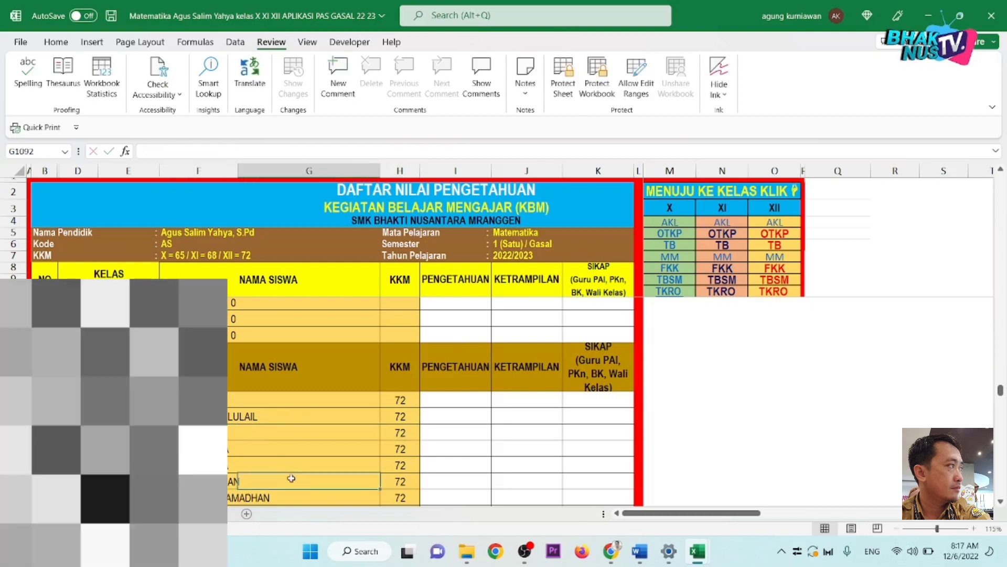
pyautogui.hotkey('ctrl', 'z')
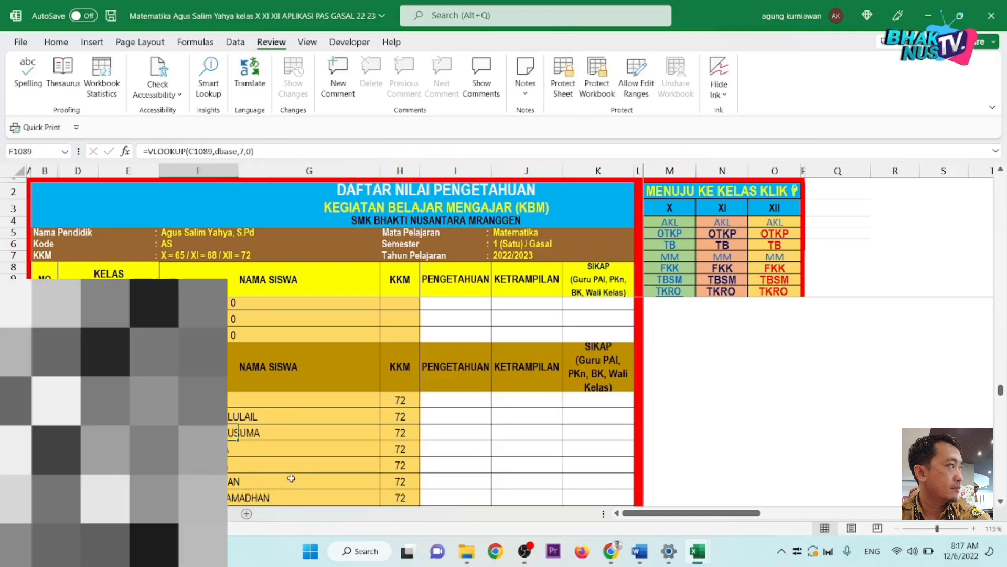
pyautogui.click(291, 478)
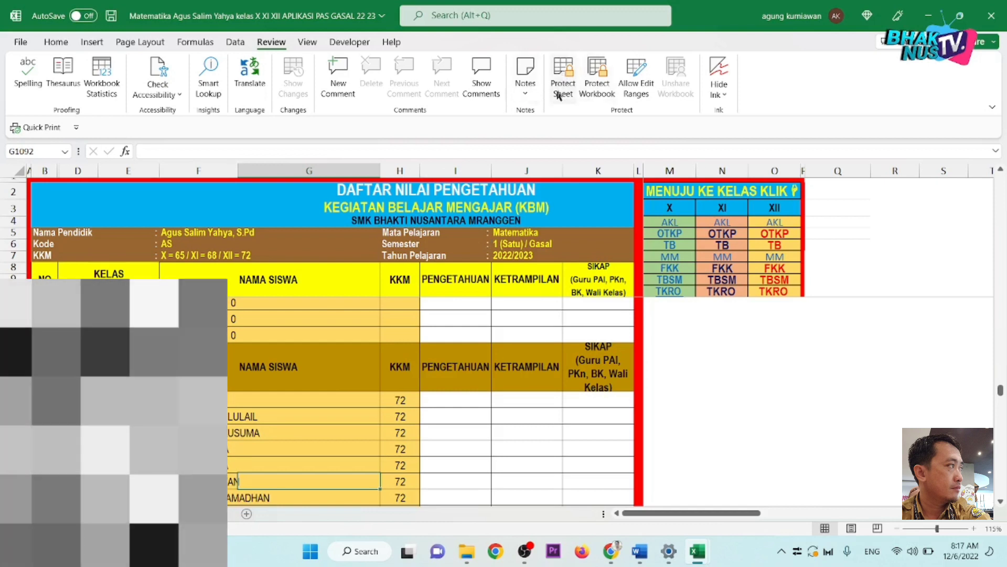
pyautogui.click(477, 394)
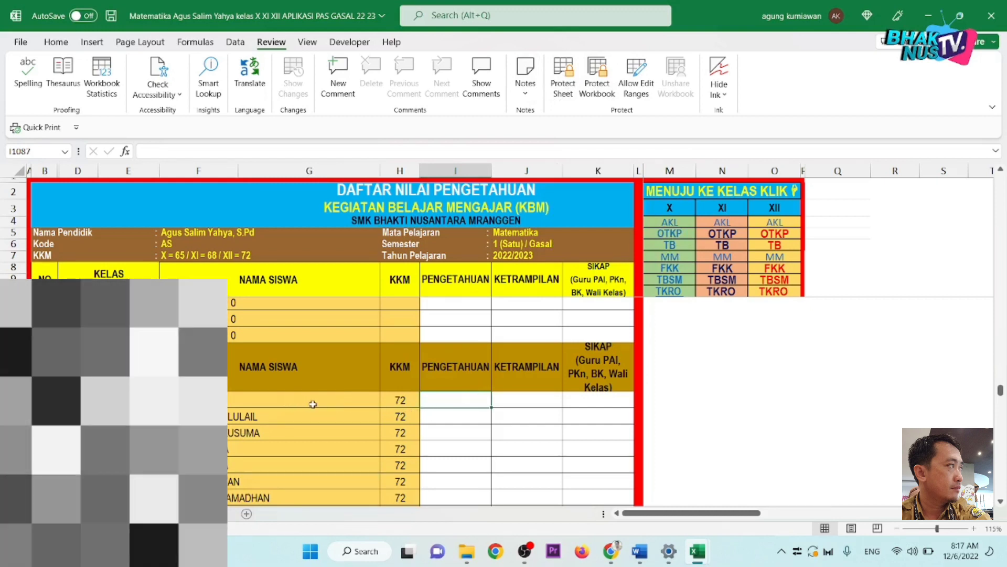
pyautogui.click(408, 401)
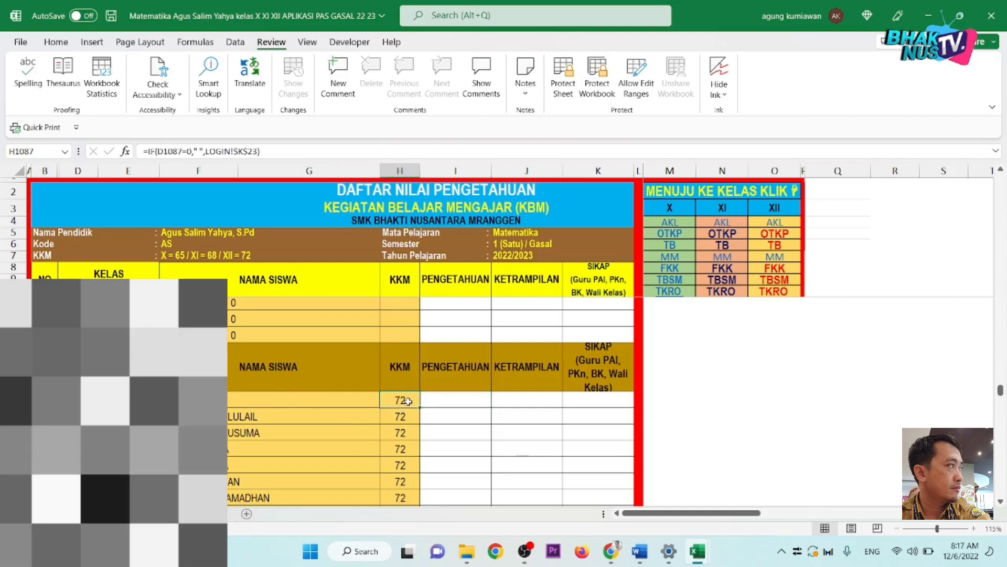
pyautogui.write('2')
pyautogui.click(444, 477)
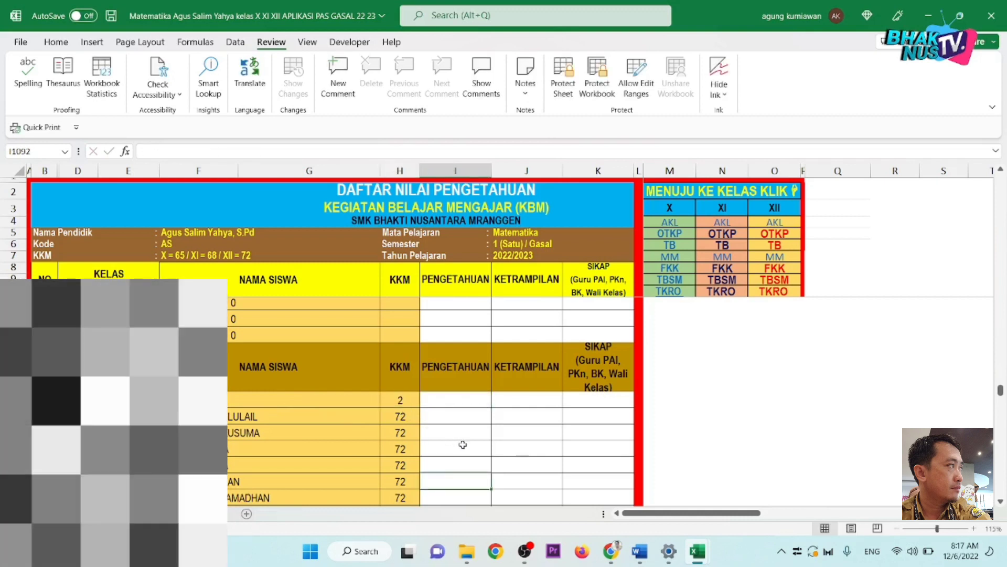
pyautogui.hotkey('ctrl', 'z')
pyautogui.click(462, 428)
pyautogui.click(455, 401)
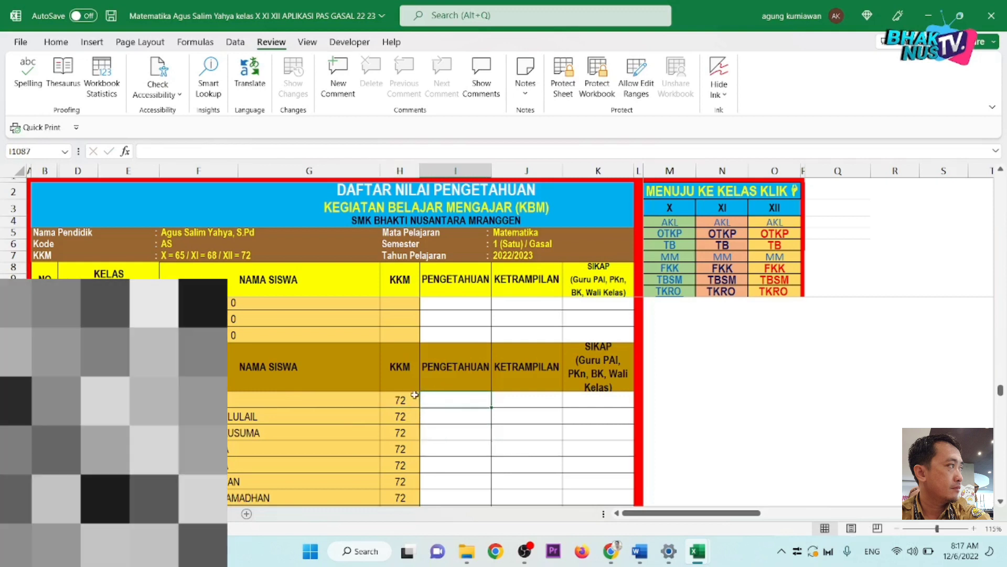
pyautogui.click(413, 397)
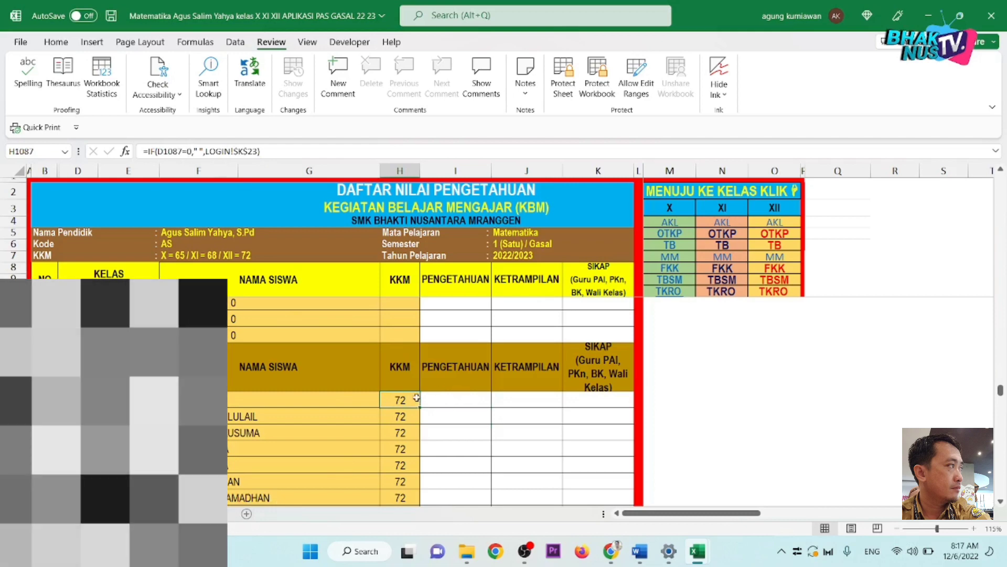
pyautogui.scroll(-8, 423, 438)
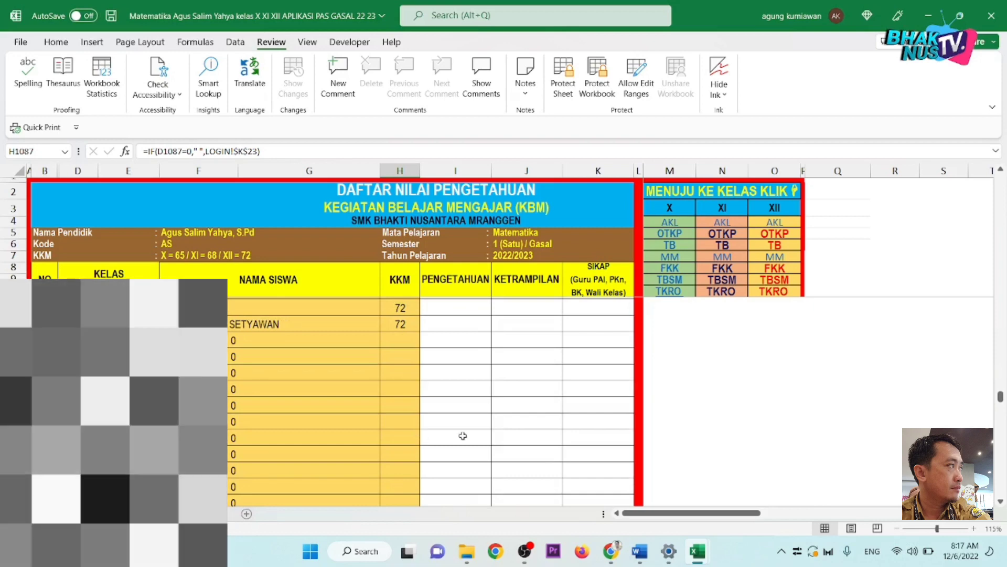
# Step: Save the workbook while reviewing the class XII list with KKM 72
pyautogui.scroll(8, 545, 407)
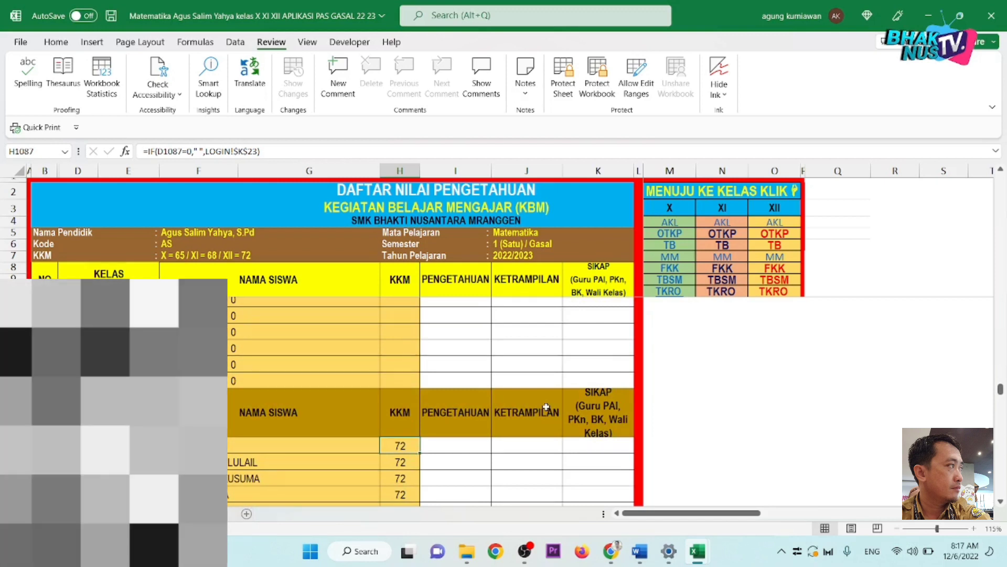
pyautogui.scroll(2, 546, 407)
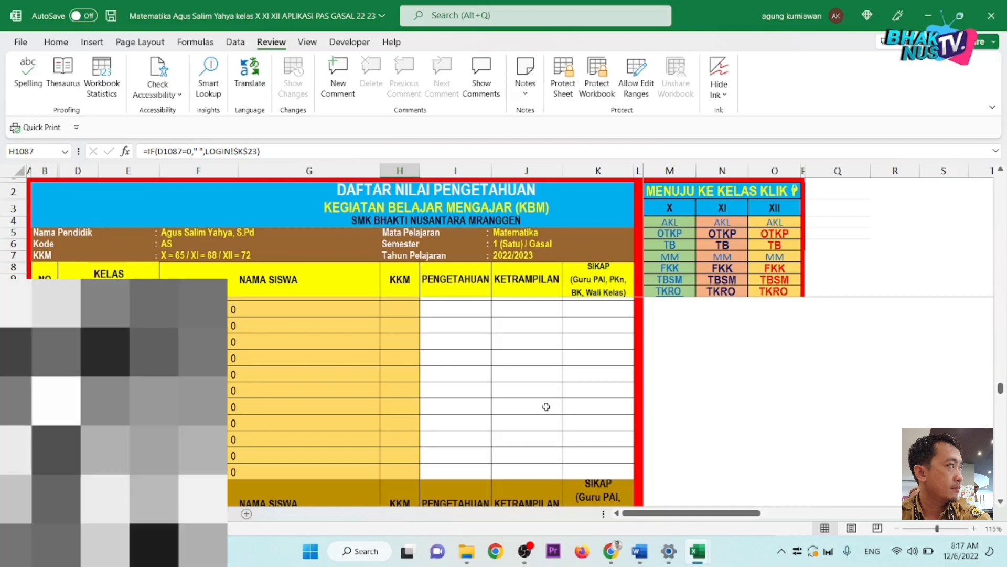
pyautogui.scroll(-2, 546, 407)
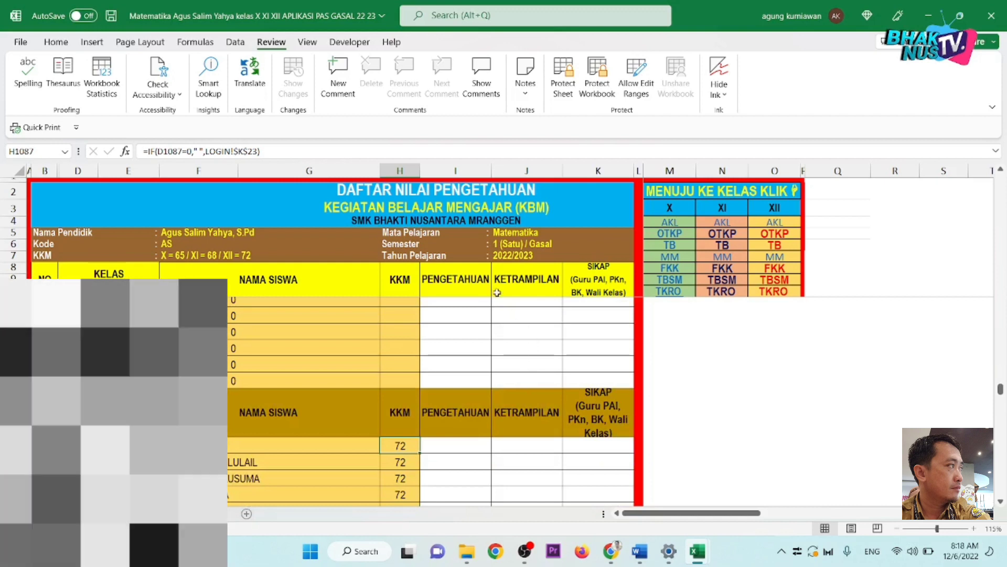
pyautogui.click(462, 192)
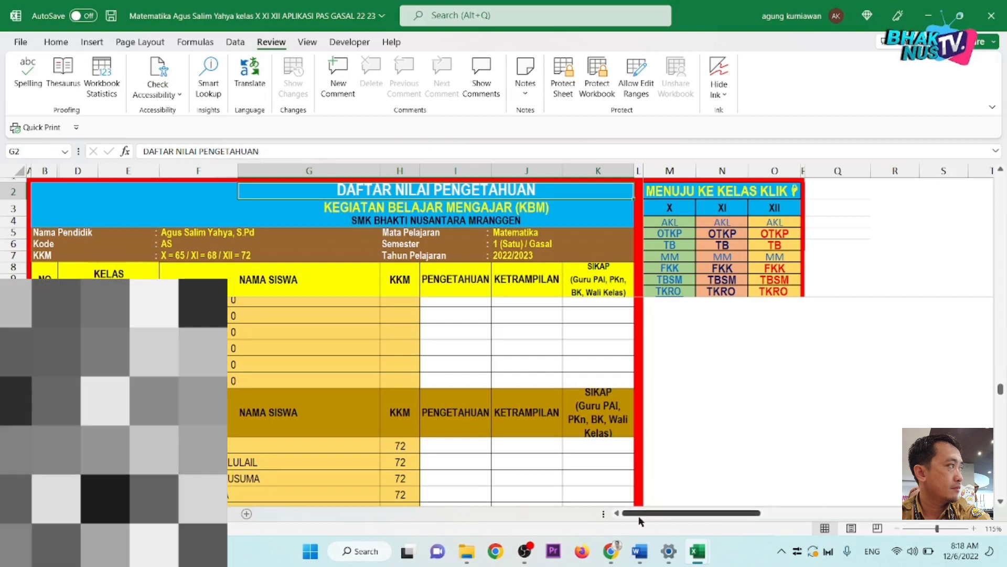
pyautogui.click(610, 331)
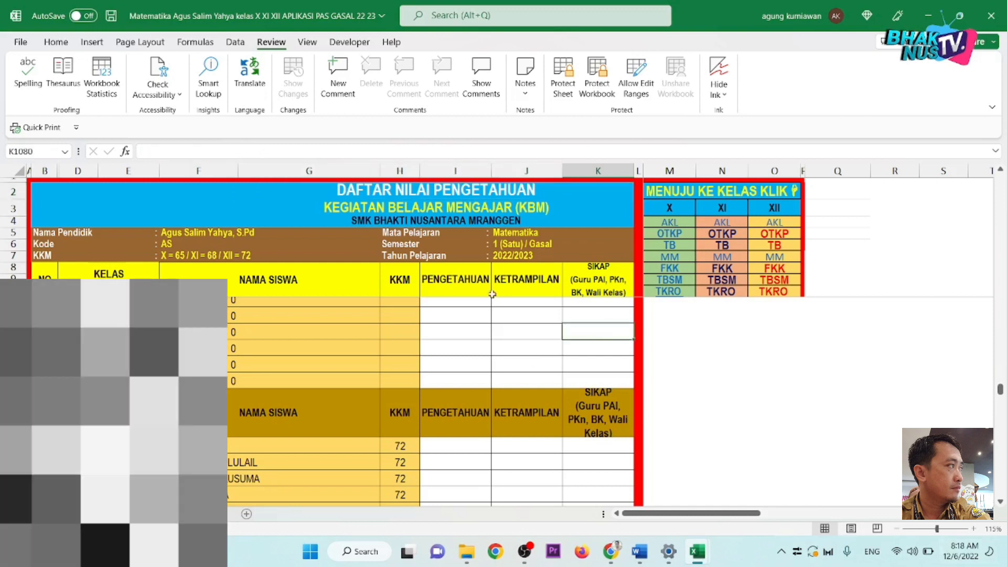
pyautogui.click(113, 20)
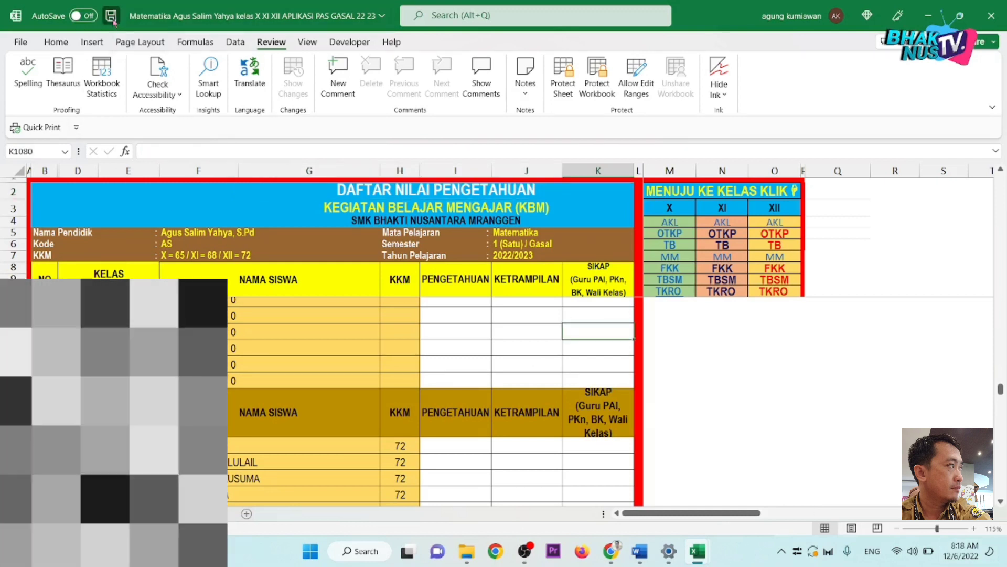
pyautogui.click(402, 408)
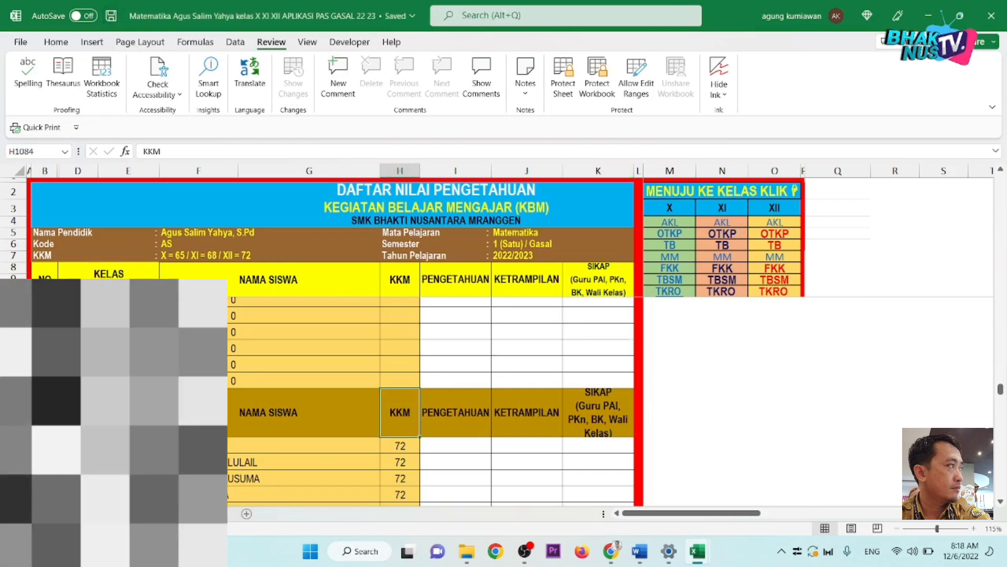
pyautogui.click(592, 382)
pyautogui.click(593, 350)
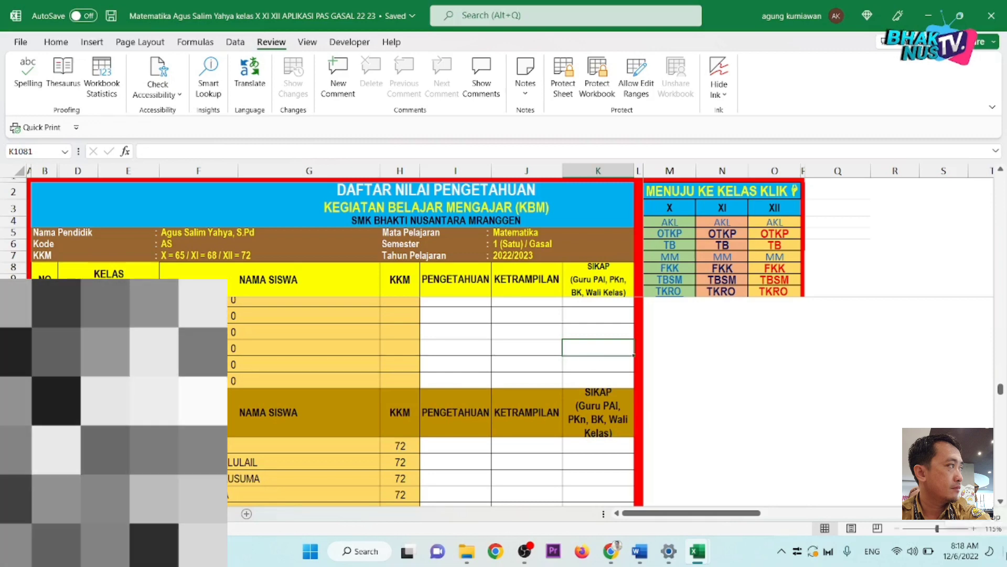
# Step: Hide the Excel window with Windows+D to show the desktop
pyautogui.press('super+d')
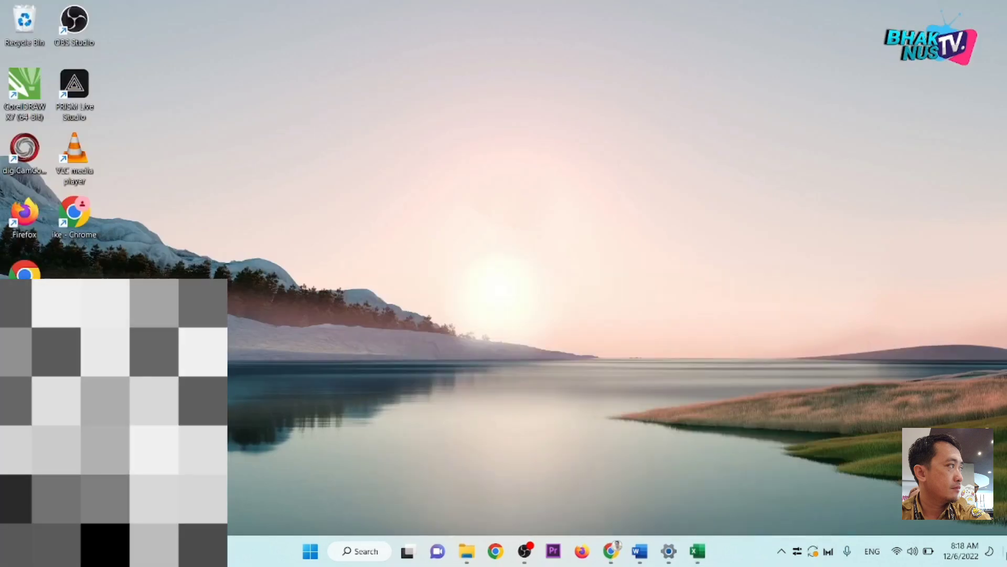